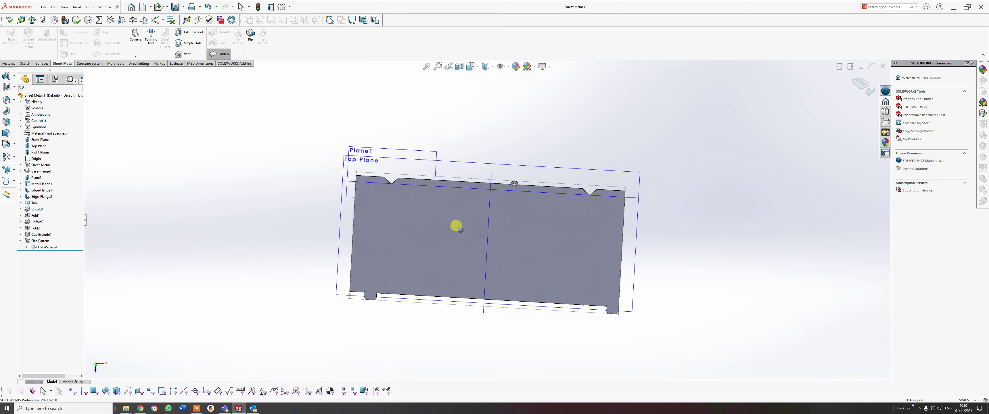
Examine the V-shaped corner notches along the flange edge of the flat pattern.
scroll(455, 228, "down", 8)
scroll(453, 255, "down", 5)
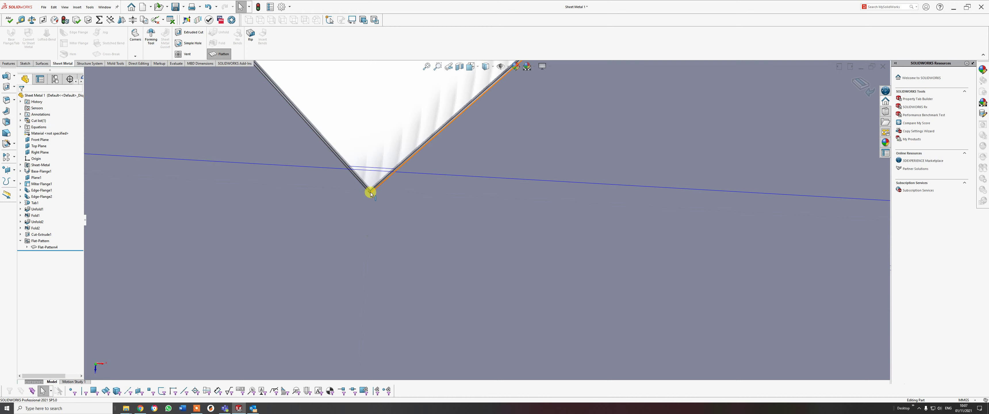
scroll(371, 192, "down", 3)
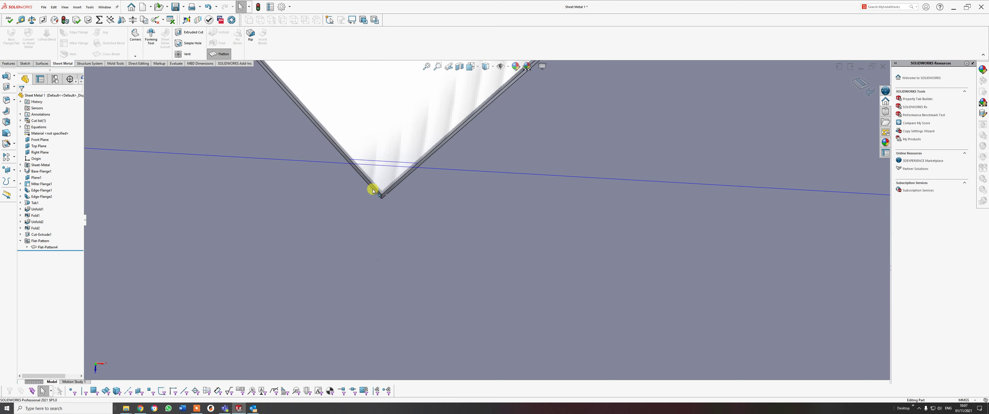
scroll(412, 204, "up", 5)
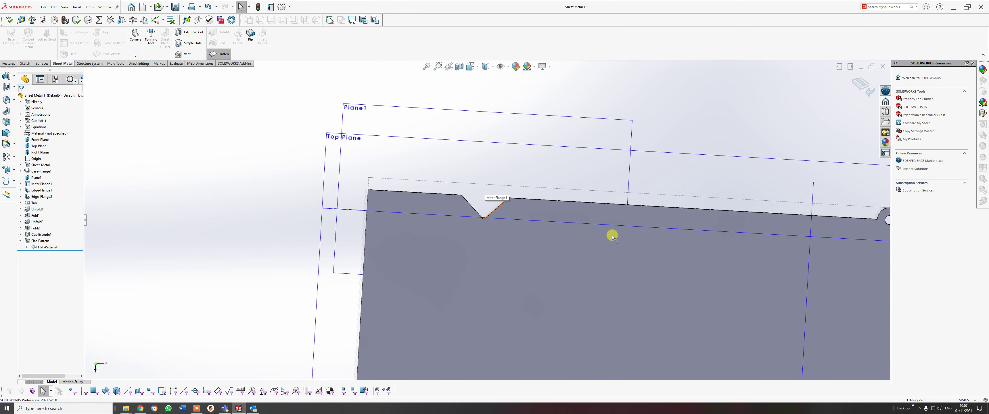
scroll(711, 242, "down", 2)
scroll(441, 212, "up", 2)
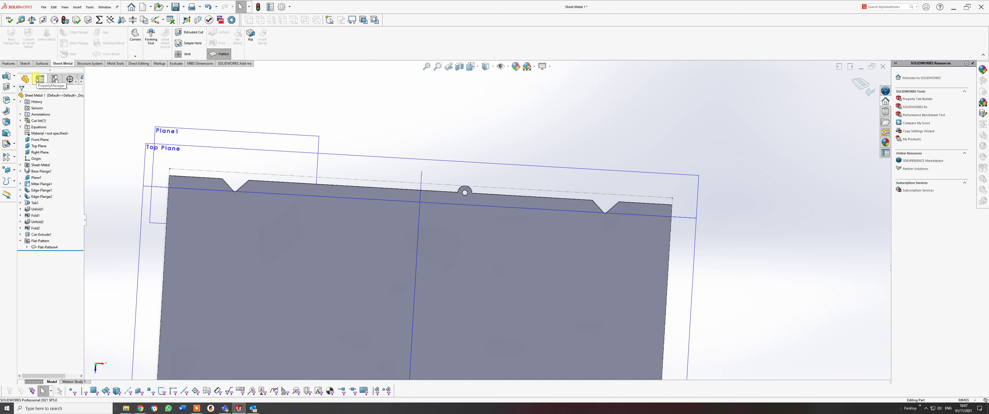
Start a Corner Trim on the flat pattern with circular relief and filleted corners enabled.
left_click(135, 56)
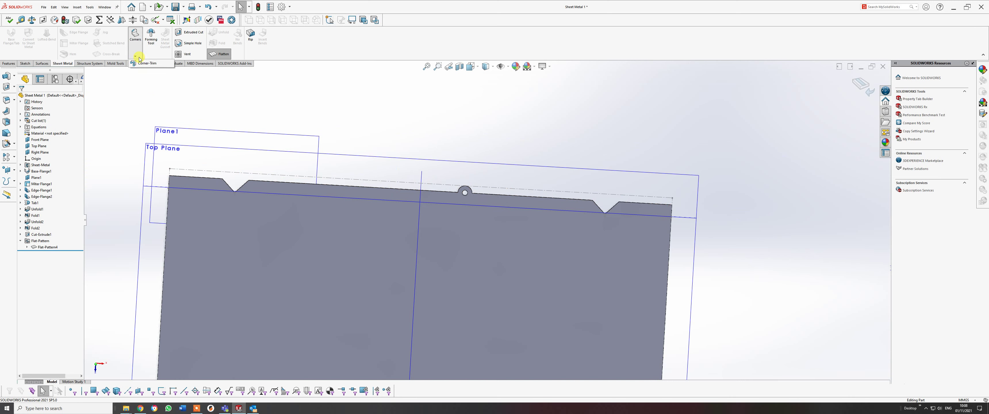
left_click(77, 7)
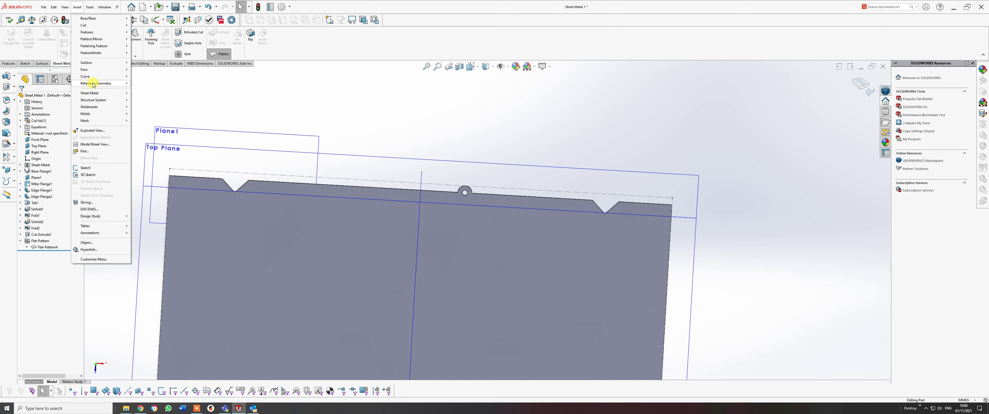
mouse_move(96, 94)
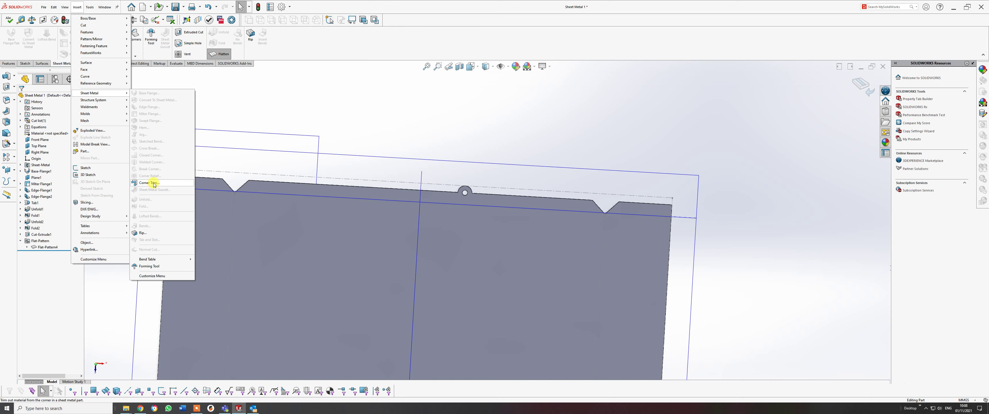
left_click(148, 183)
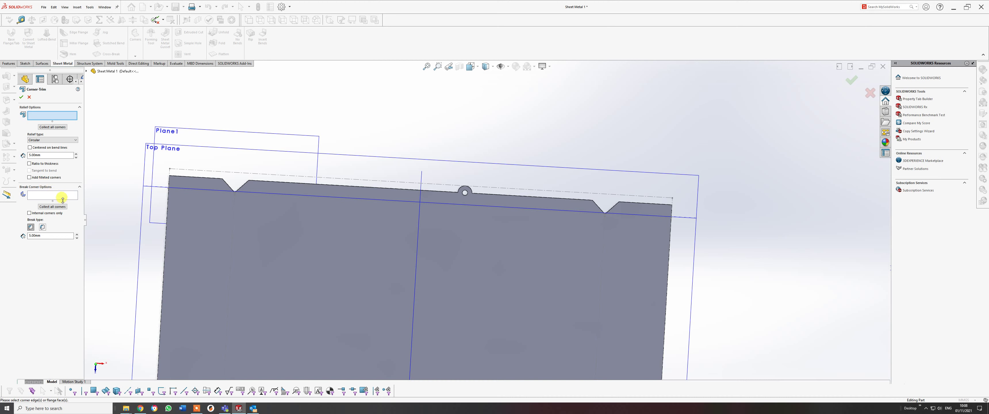
left_click(29, 164)
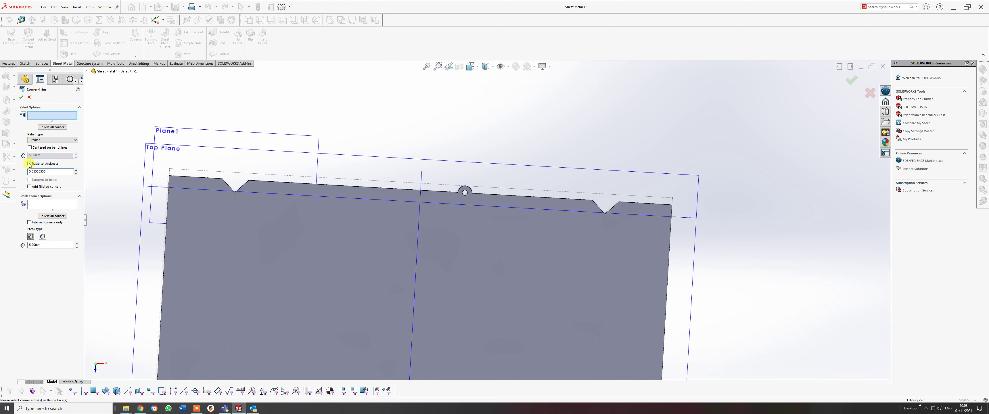
left_click(30, 164)
left_click(30, 177)
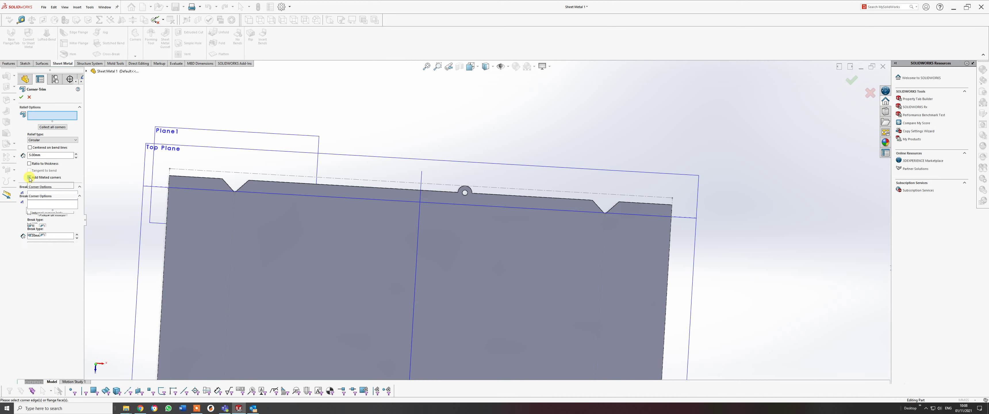
double_click(46, 186)
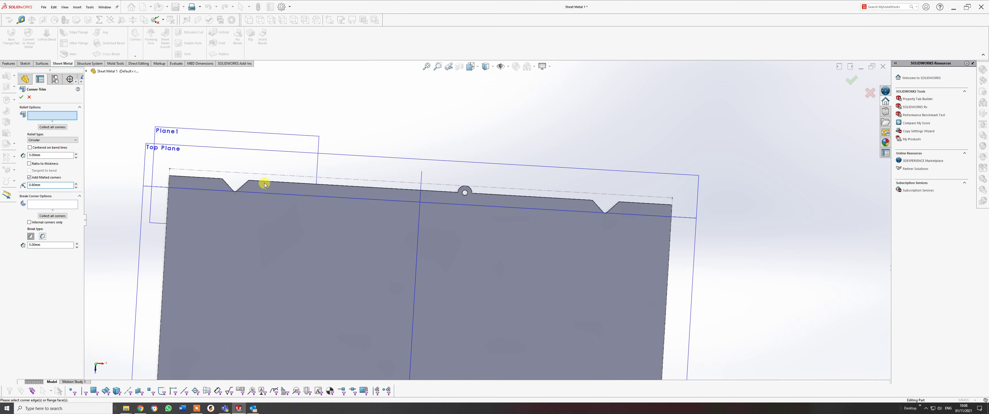
Apply 5 mm circular corner reliefs to the inner corner edges of both V-shaped notches.
middle_click_drag(265, 185, 238, 227)
scroll(254, 183, "down", 5)
scroll(243, 177, "down", 3)
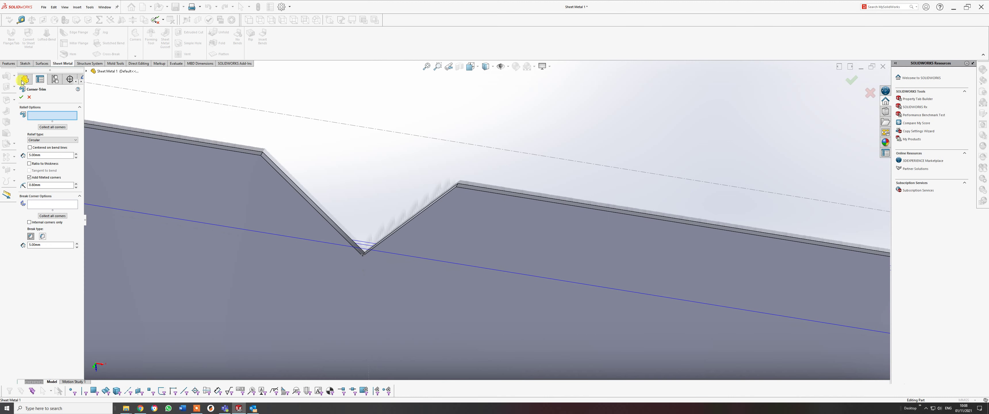
scroll(389, 212, "down", 3)
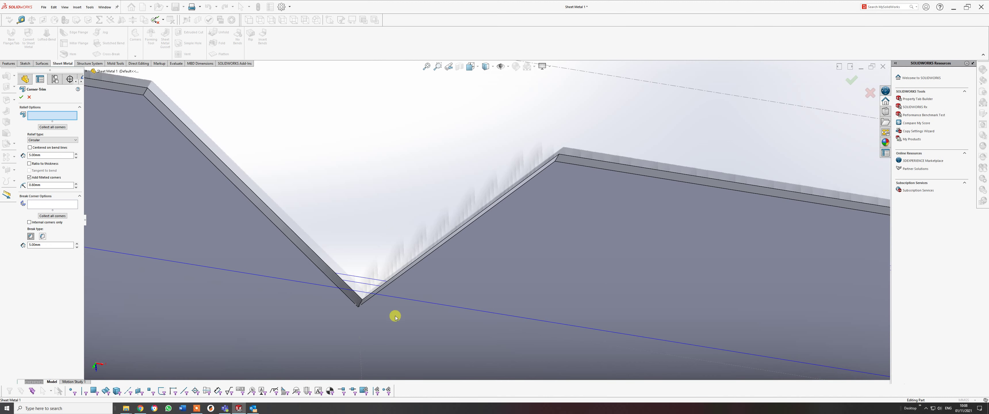
left_click(361, 305)
scroll(480, 287, "up", 10)
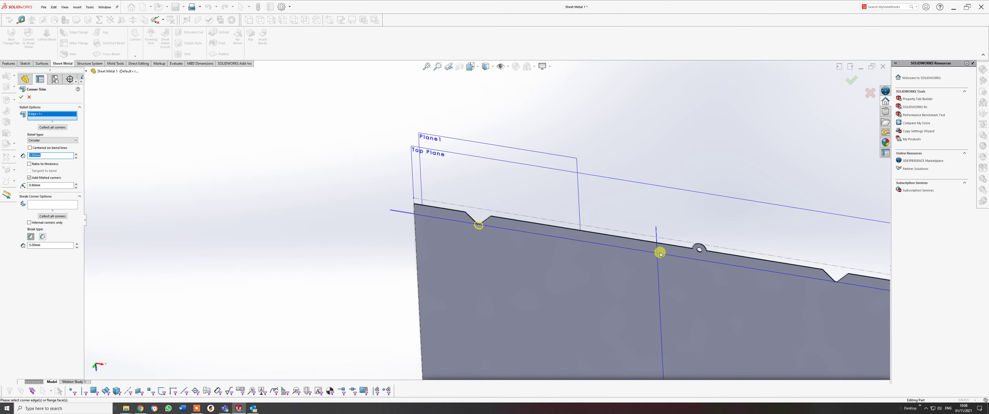
scroll(623, 240, "down", 8)
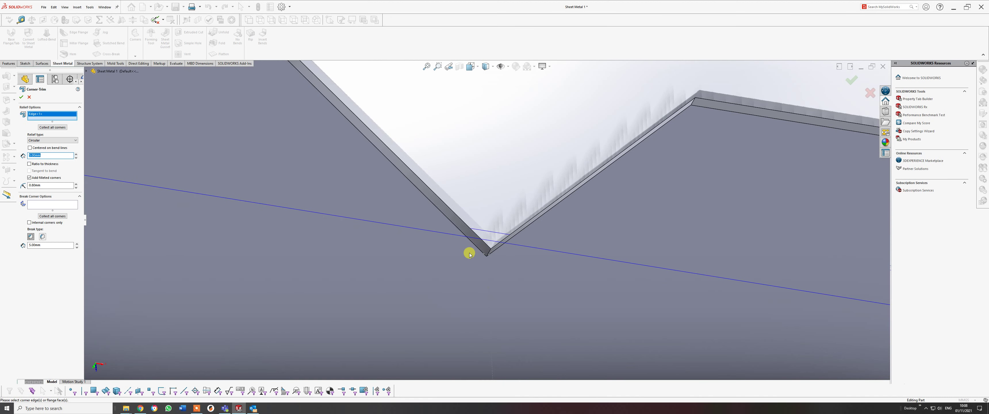
left_click(490, 251)
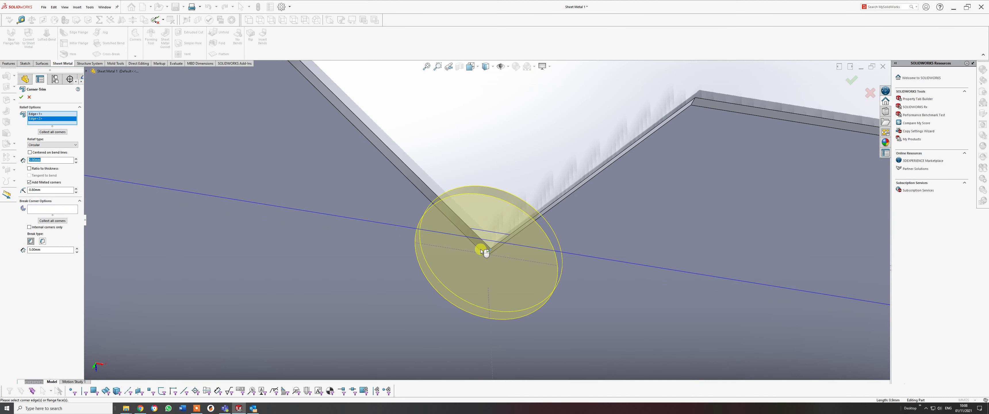
left_click(21, 99)
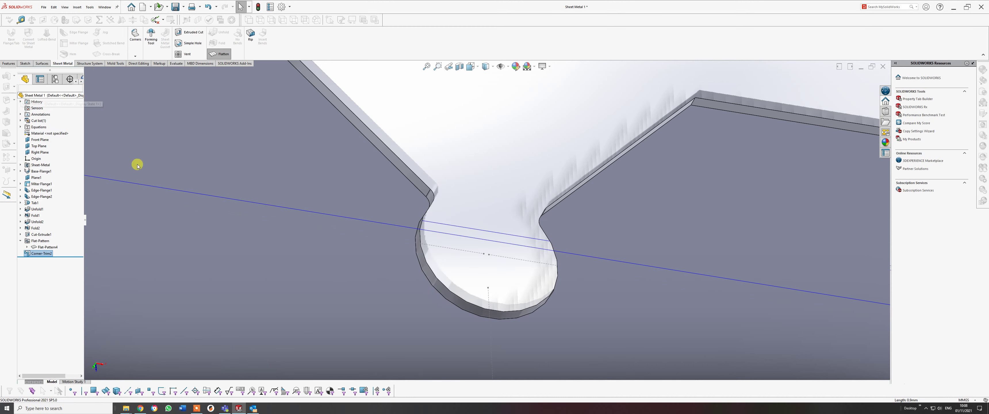
Fold the sheet metal part back up and examine the corner relief where the flanges meet.
scroll(393, 220, "up", 8)
scroll(394, 226, "up", 5)
key("ctrl+5")
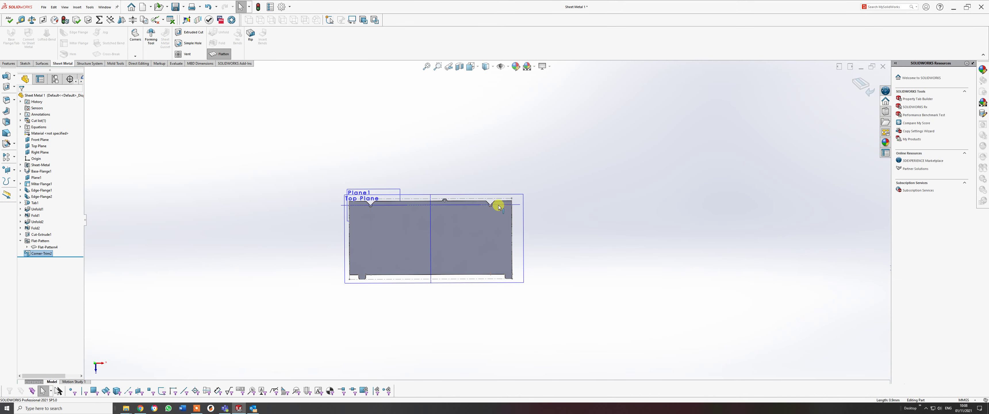
scroll(497, 204, "down", 3)
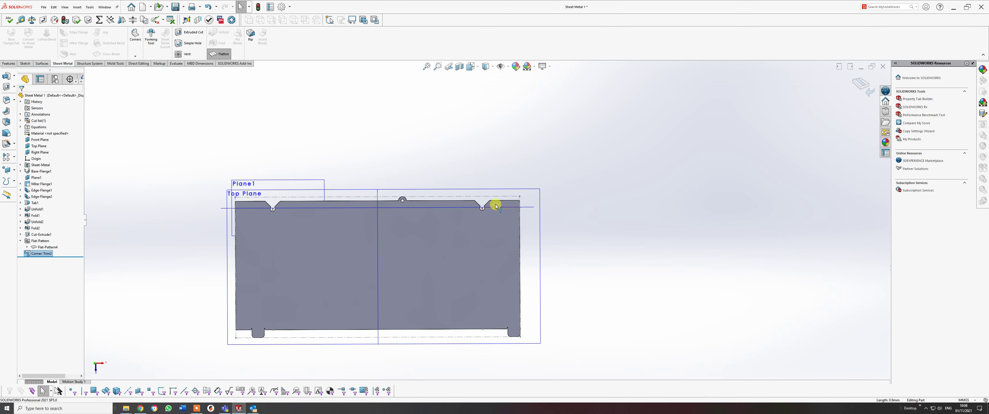
left_click(862, 87)
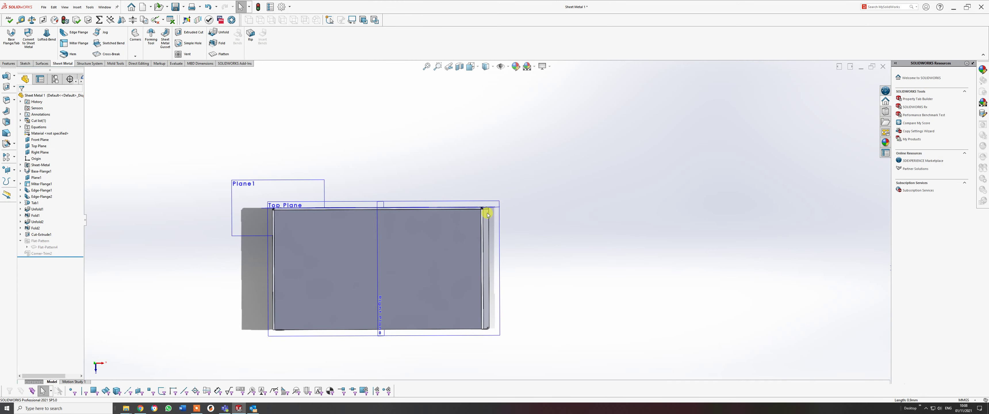
middle_click_drag(488, 215, 448, 296)
scroll(457, 265, "down", 4)
scroll(457, 265, "down", 5)
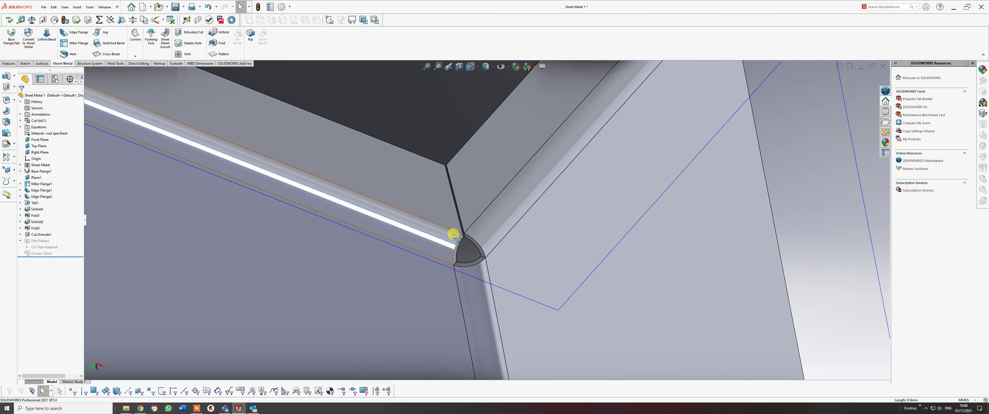
scroll(483, 267, "up", 3)
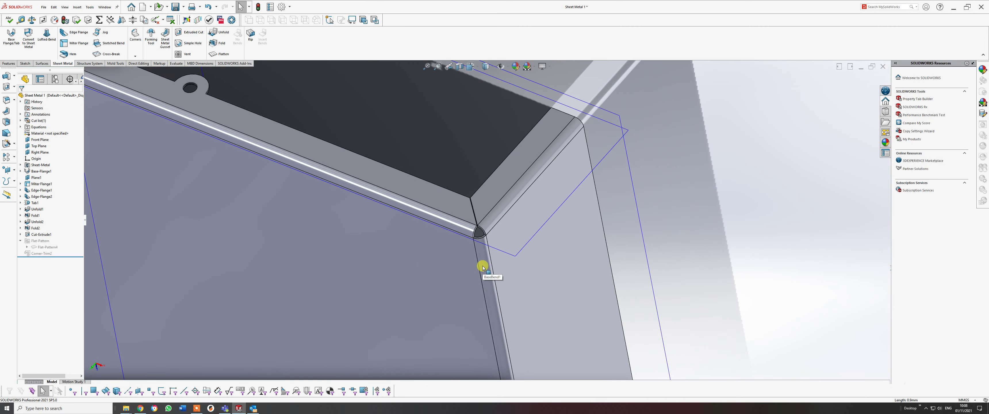
scroll(451, 219, "up", 4)
middle_click_drag(443, 255, 310, 372)
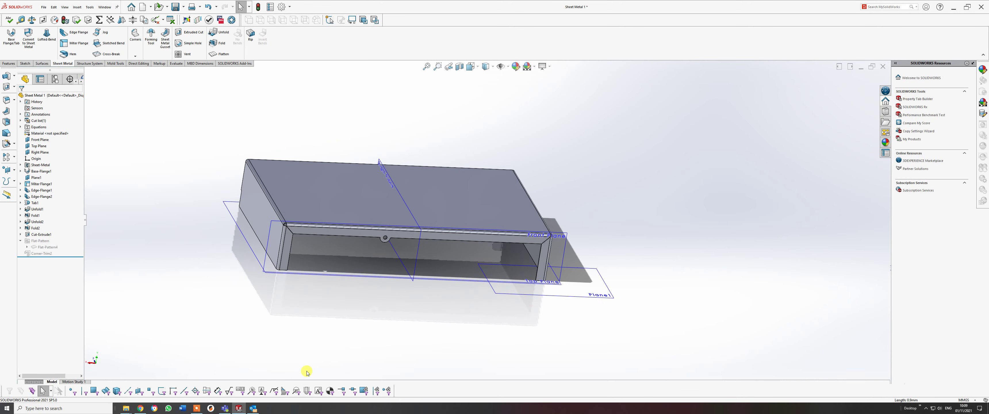
left_click(197, 408)
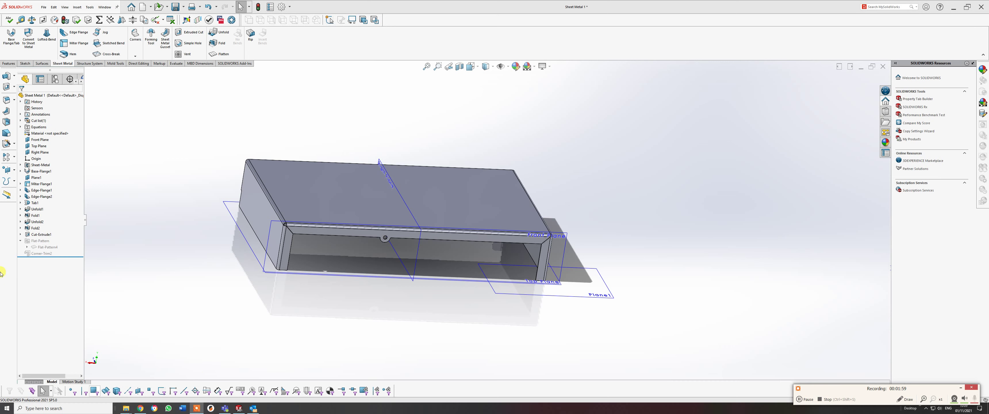
Unsuppress the flat pattern to flatten the sheet metal part again.
left_click(43, 247)
right_click(43, 248)
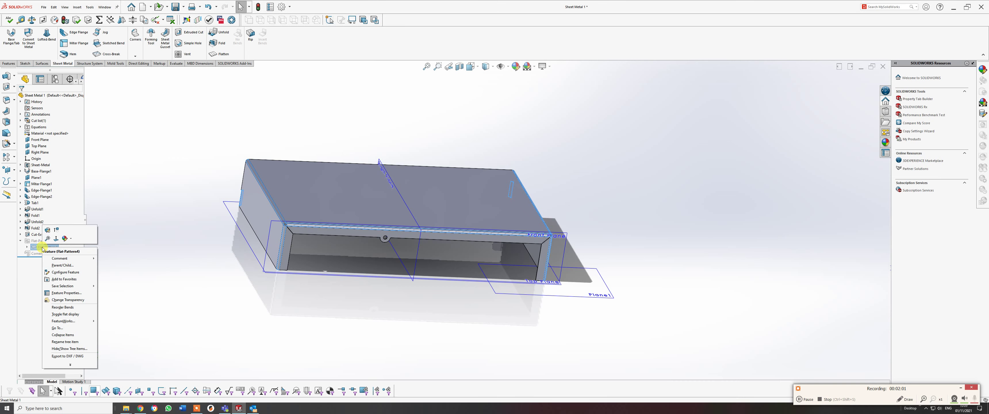
left_click(57, 229)
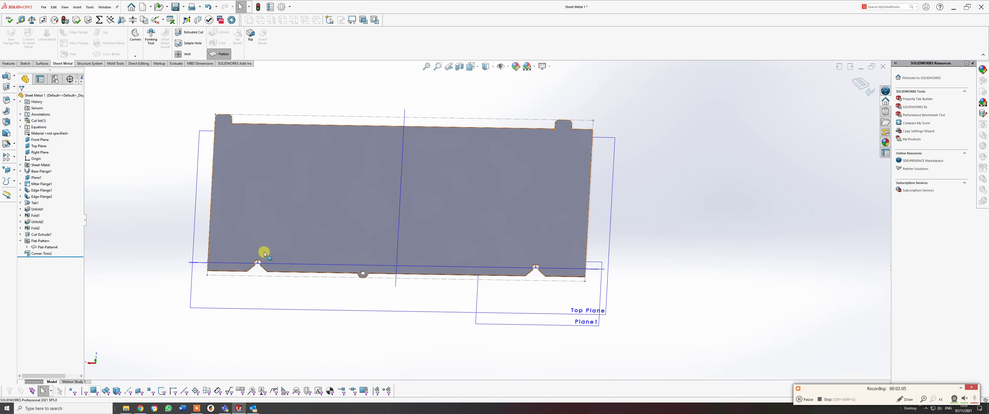
scroll(284, 258, "down", 5)
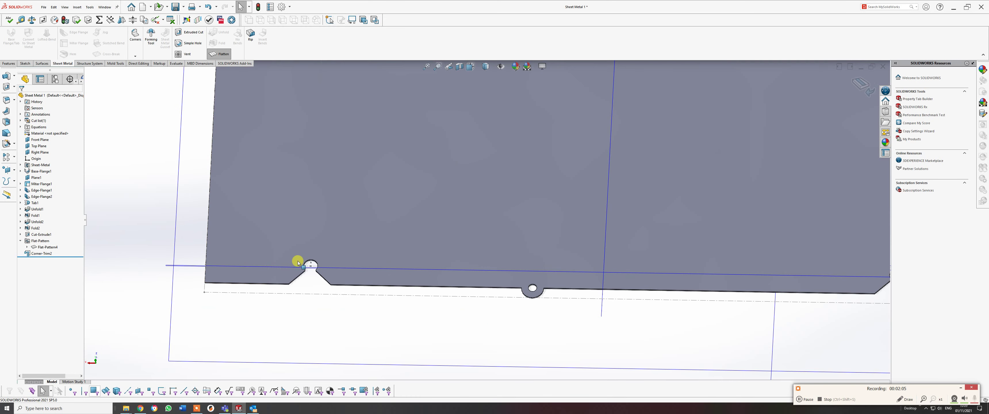
Edit the corner trim feature and change its relief type to Square.
right_click(40, 254)
left_click(44, 234)
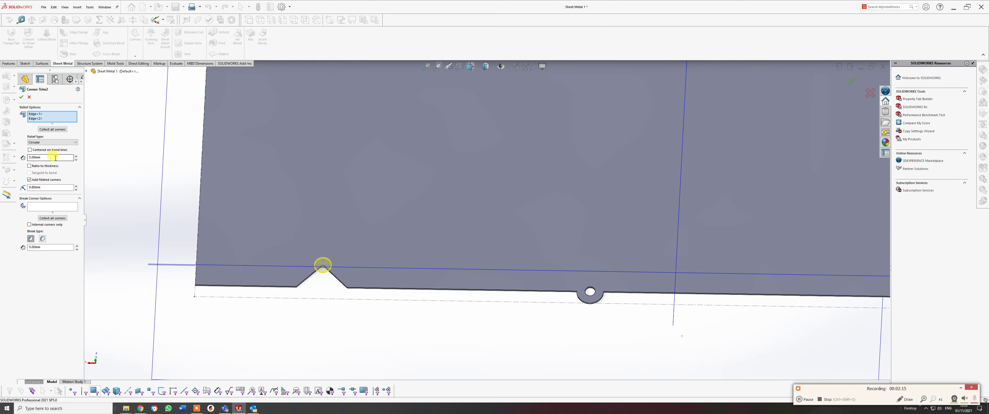
left_click(49, 143)
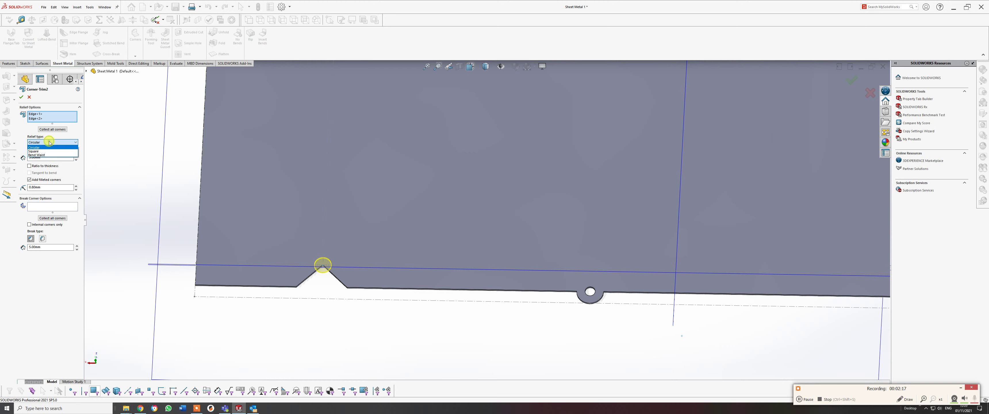
left_click(48, 151)
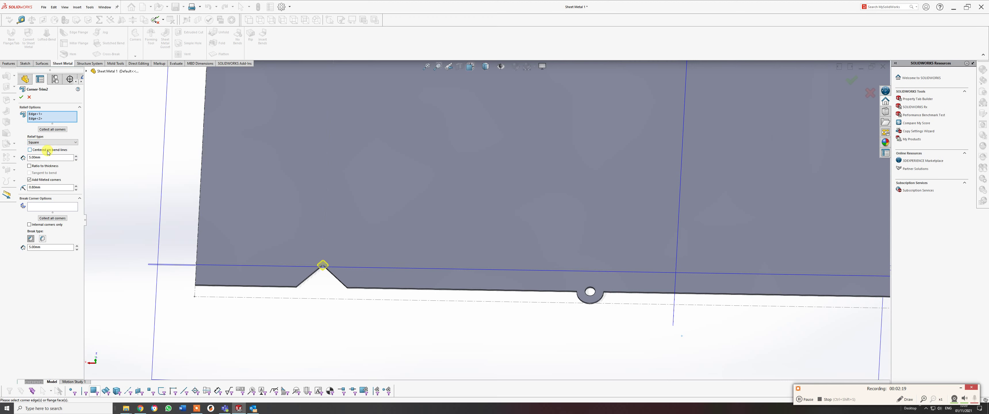
Switch the corner trim's relief type to Bend Waist and back to Square, comparing the previews at the notch.
left_click(48, 143)
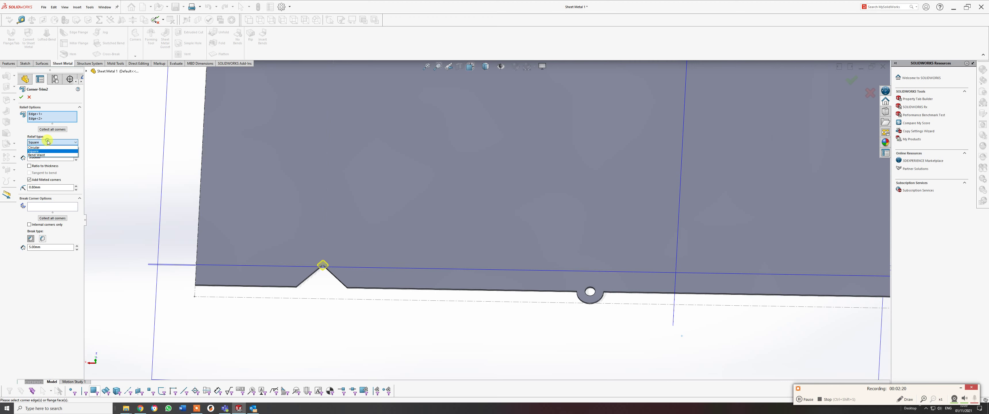
left_click(46, 155)
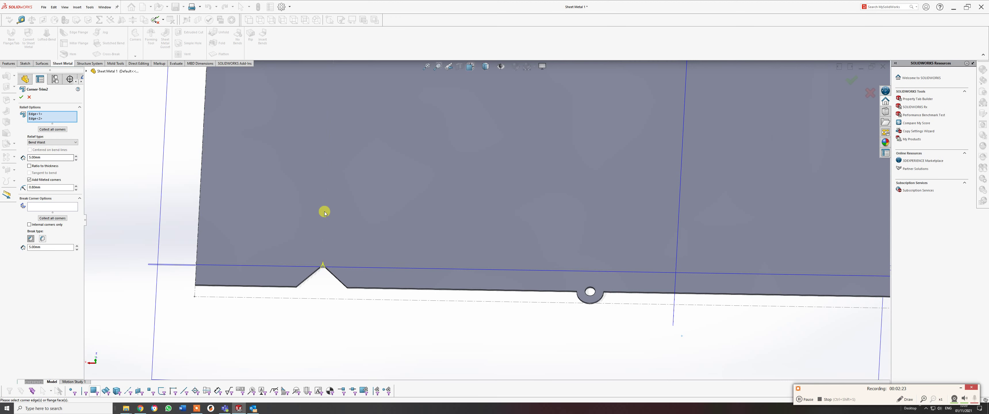
scroll(338, 269, "down", 3)
scroll(307, 244, "down", 5)
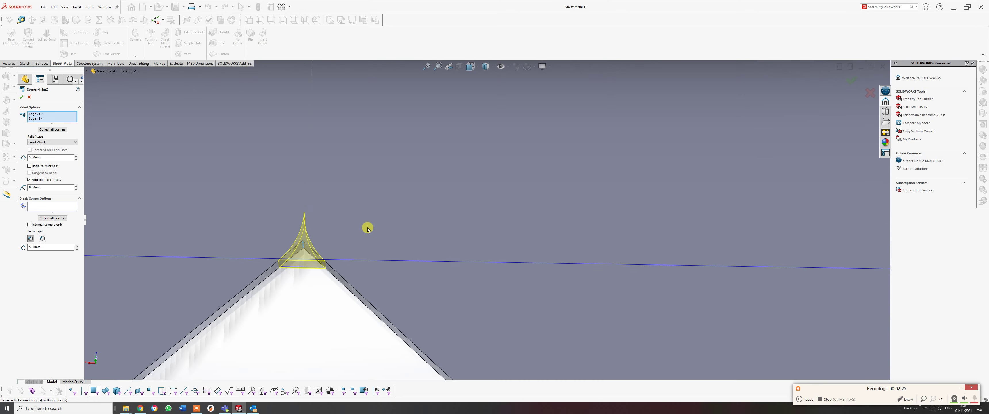
left_click(73, 142)
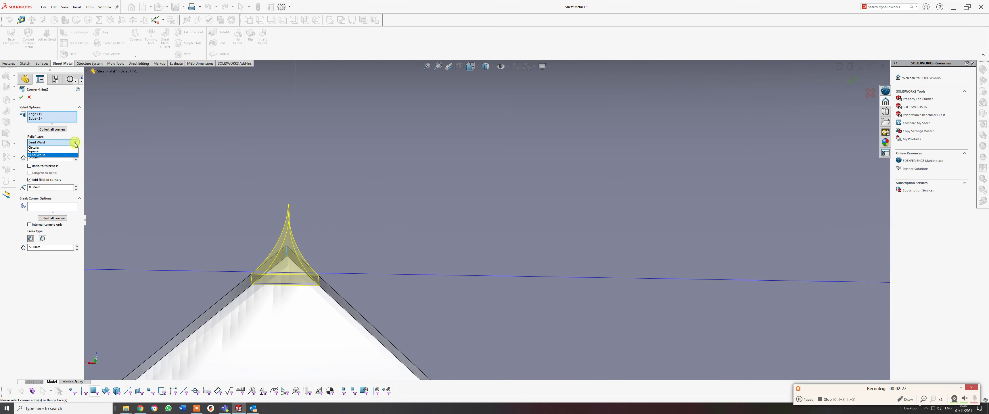
left_click(74, 152)
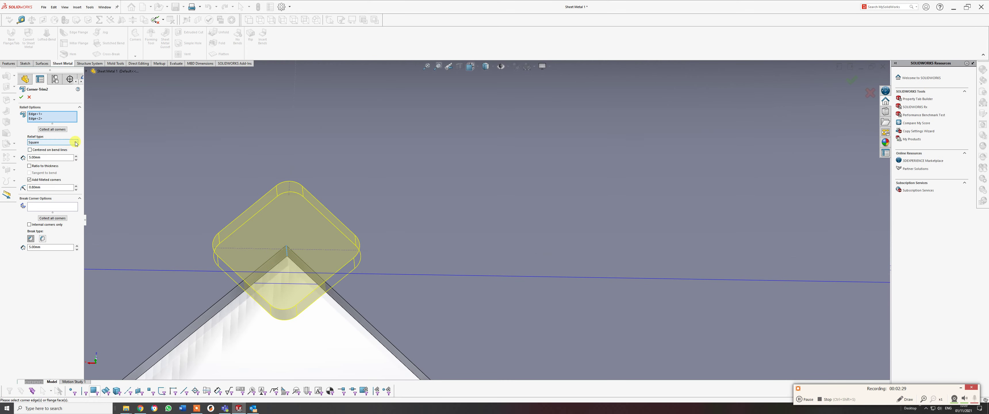
Set the corner trim's relief type to Circular and apply the change to both notches.
left_click(74, 142)
left_click(73, 147)
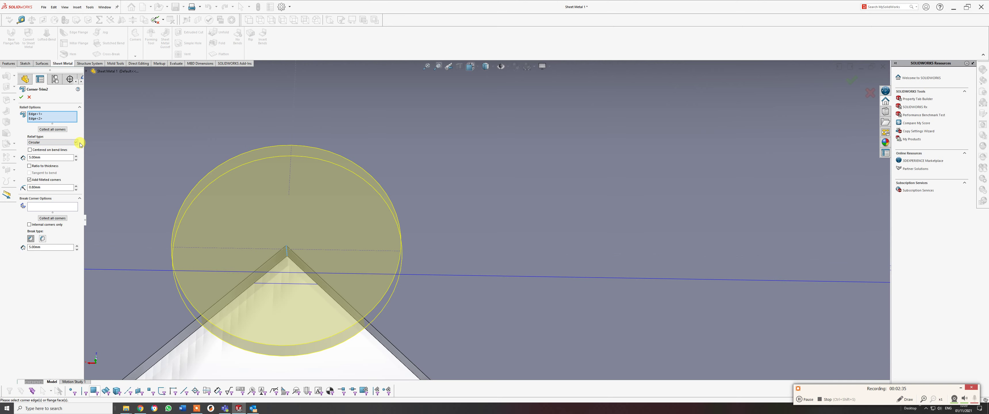
scroll(394, 216, "up", 10)
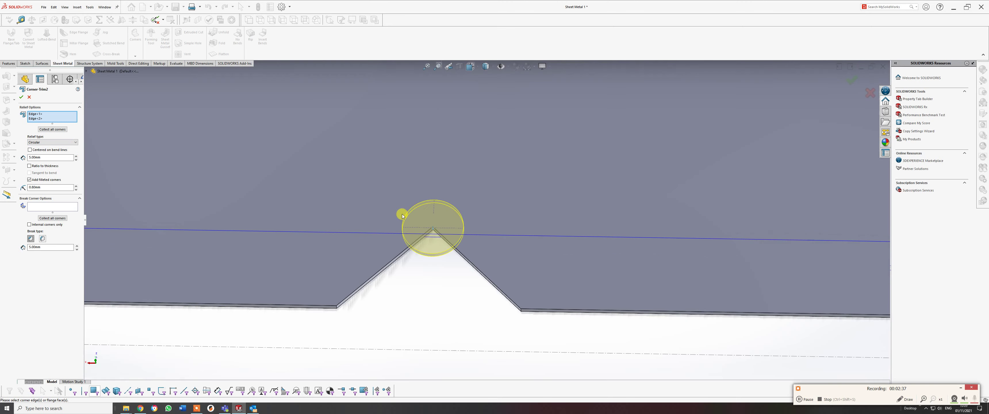
scroll(598, 168, "down", 8)
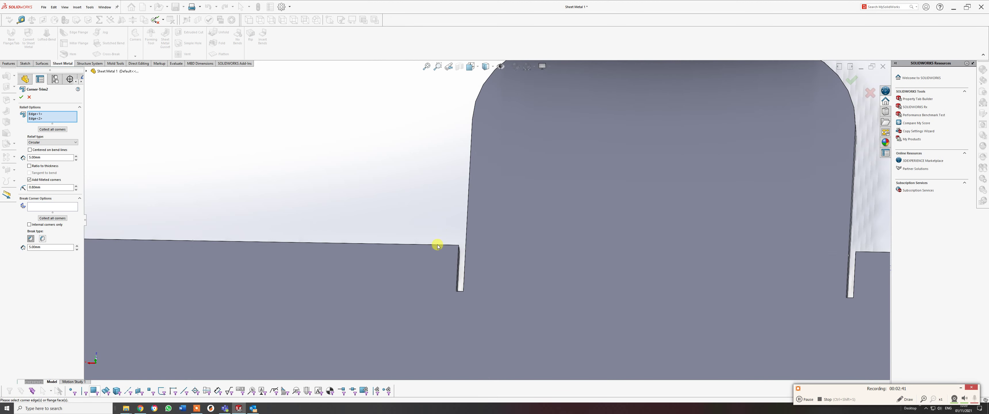
scroll(442, 252, "up", 4)
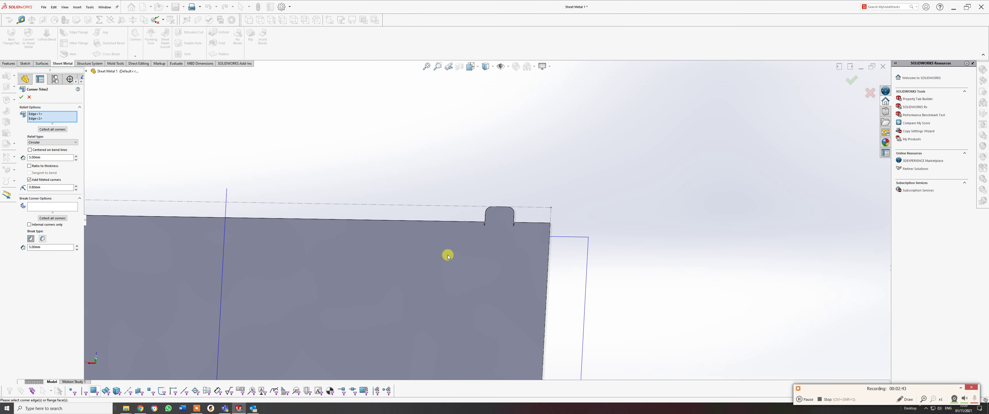
key("f")
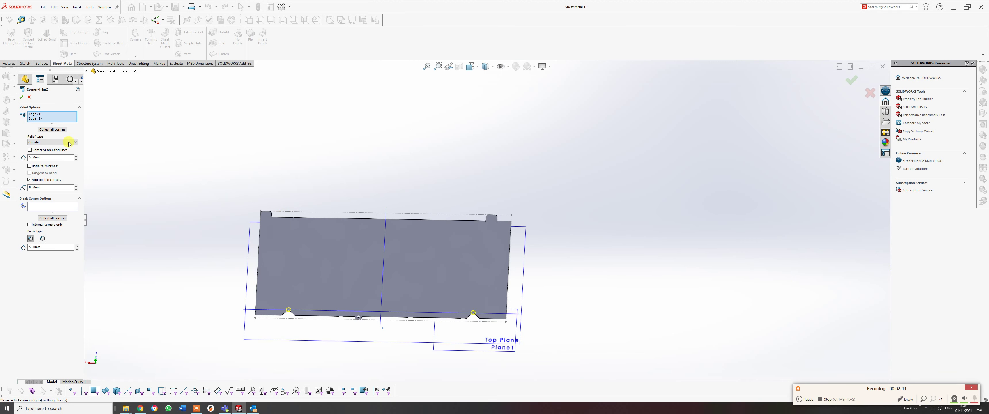
left_click(21, 98)
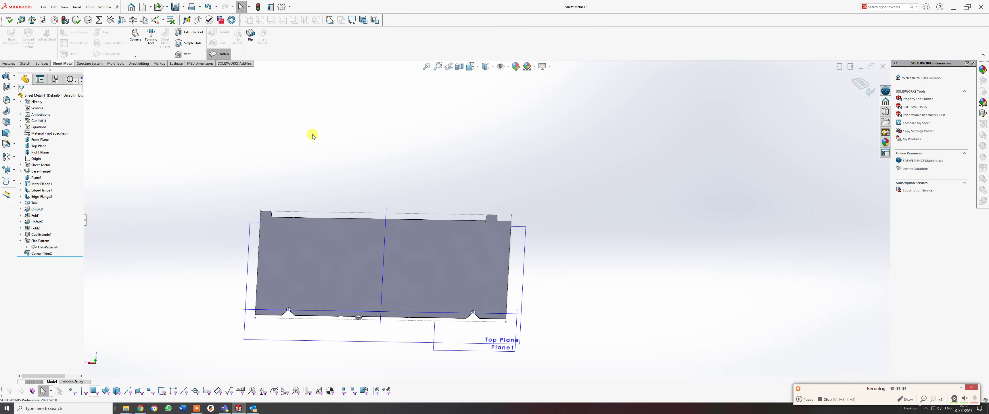
Fold the sheet metal part back up and examine the mitred front corners and the flanges.
left_click(223, 54)
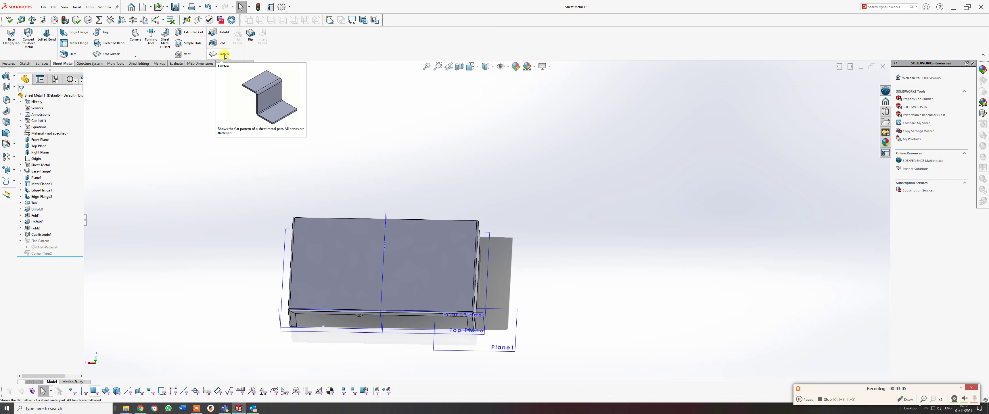
scroll(463, 295, "down", 5)
middle_click_drag(464, 295, 371, 282)
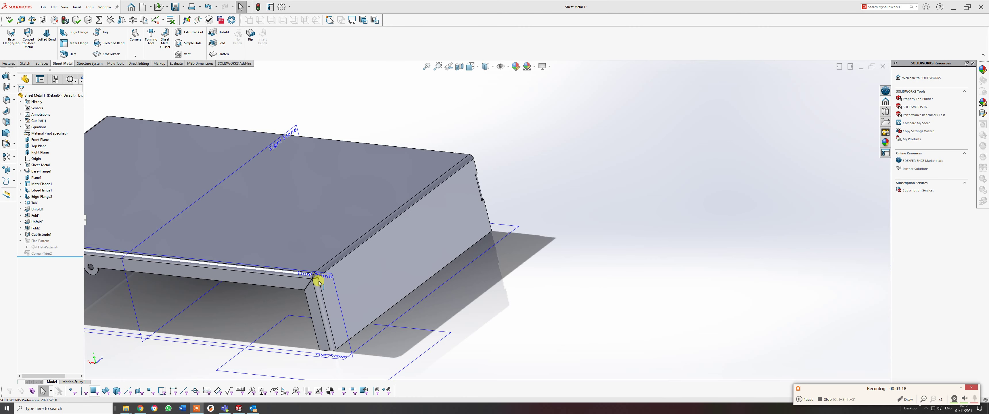
scroll(279, 298, "down", 1)
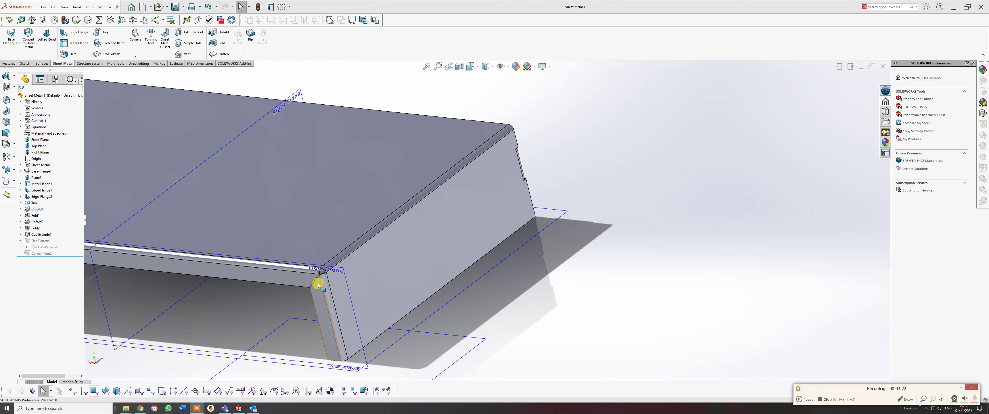
scroll(340, 291, "down", 2)
scroll(422, 256, "up", 3)
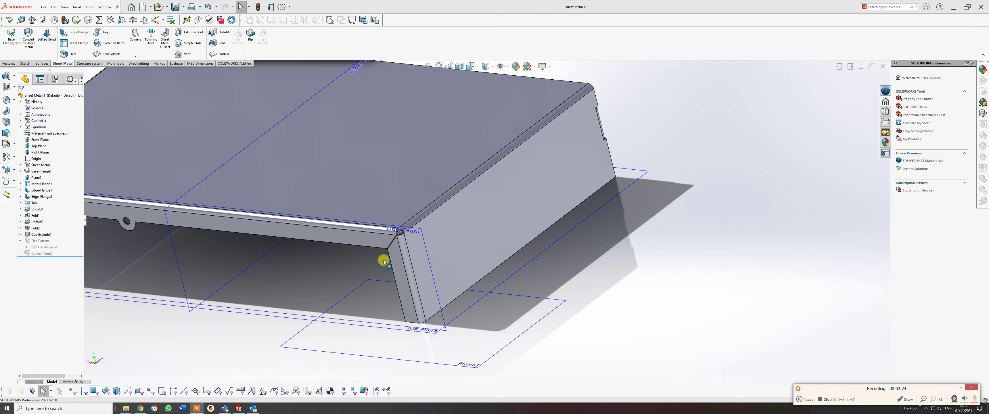
middle_click_drag(384, 258, 481, 223)
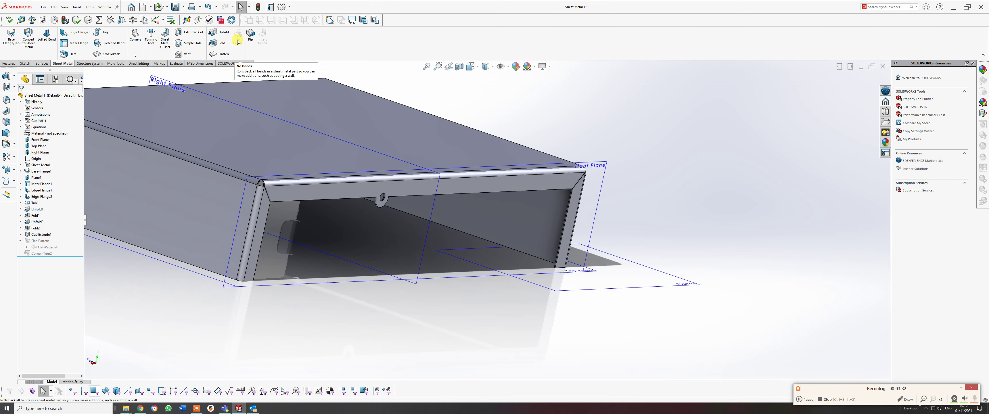
mouse_move(276, 226)
middle_mouse_down()
mouse_move(241, 230)
mouse_move(267, 221)
middle_mouse_up()
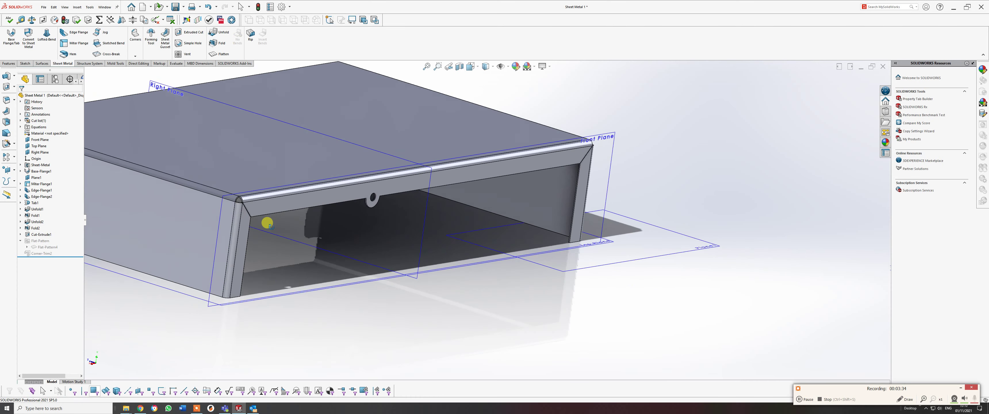
scroll(286, 219, "up", 2)
scroll(289, 219, "down", 2)
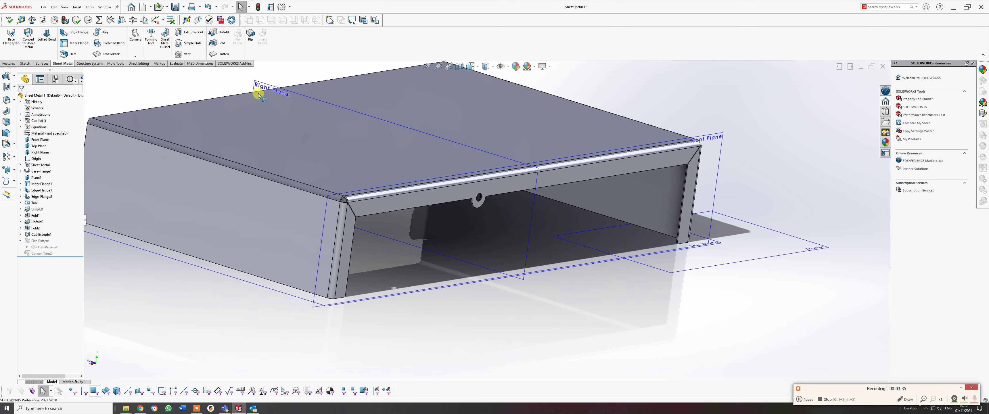
Unfold only the bend between the side wall and its front miter flange, keeping the side wall's outer face fixed.
left_click(227, 35)
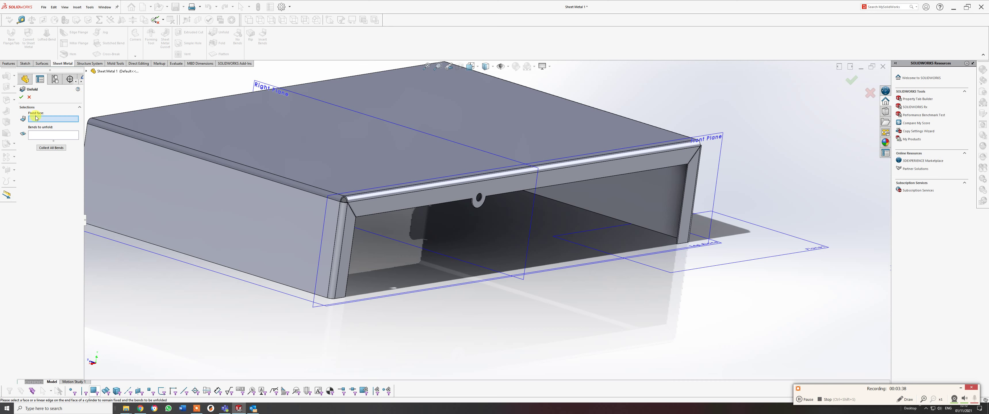
left_click(312, 245)
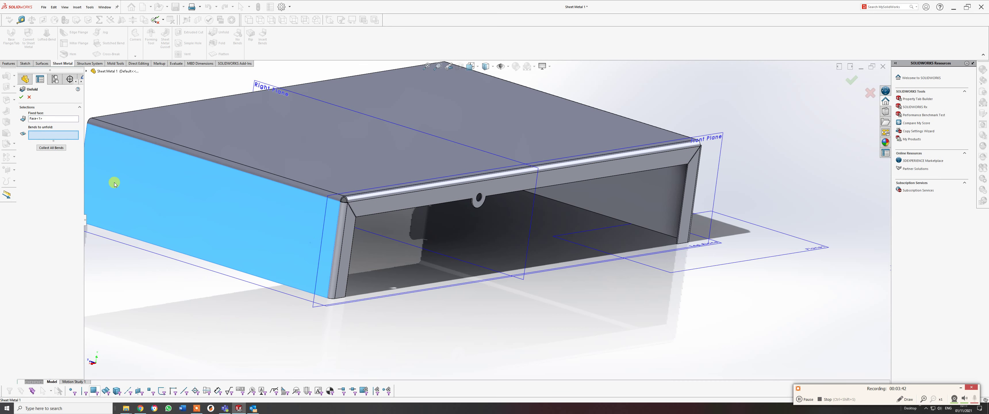
left_click(338, 254)
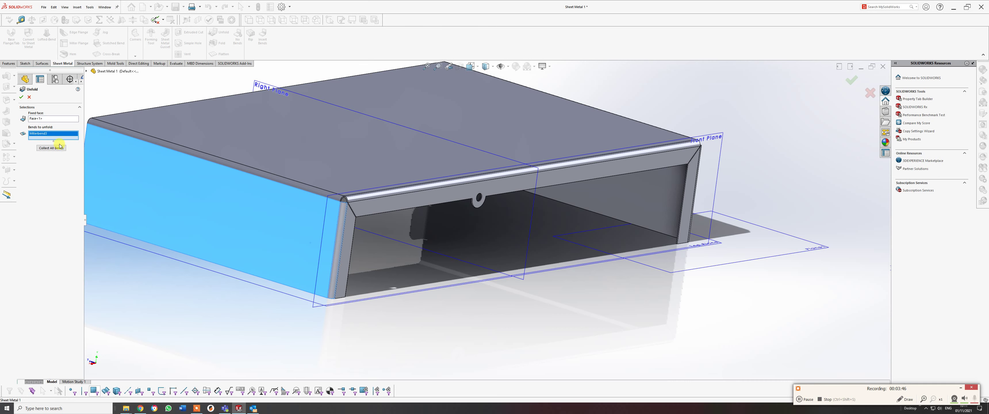
left_click(21, 97)
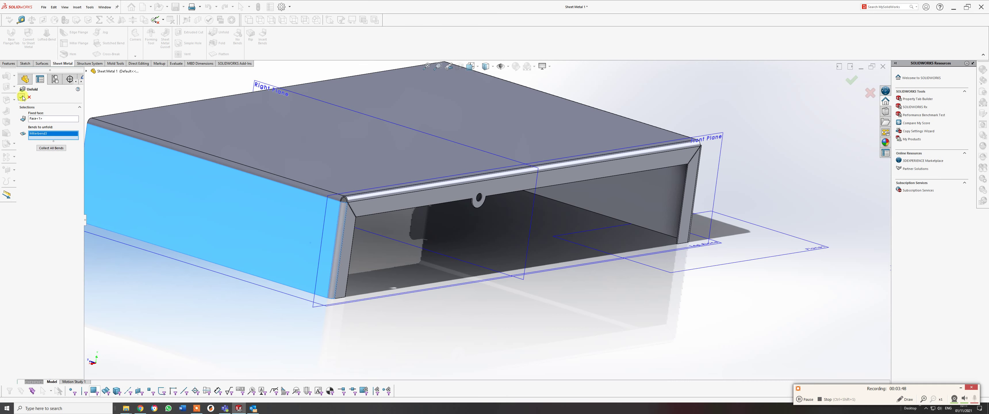
scroll(347, 230, "down", 6)
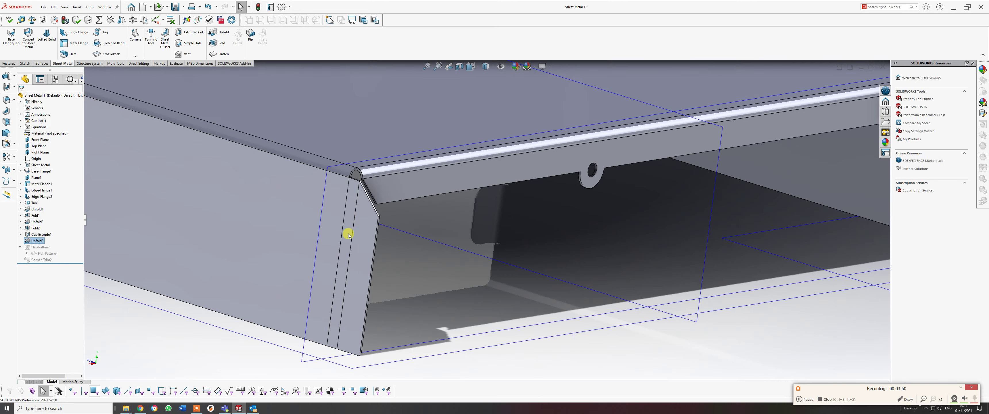
middle_click_drag(306, 217, 359, 245)
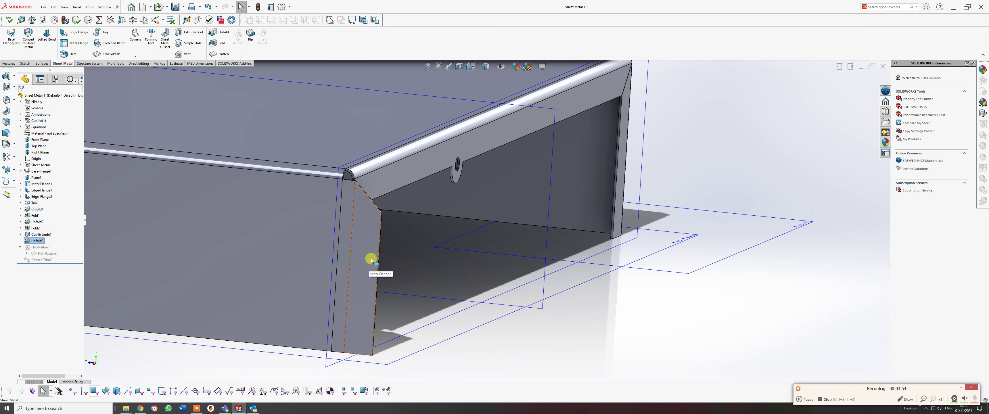
scroll(372, 260, "up", 6)
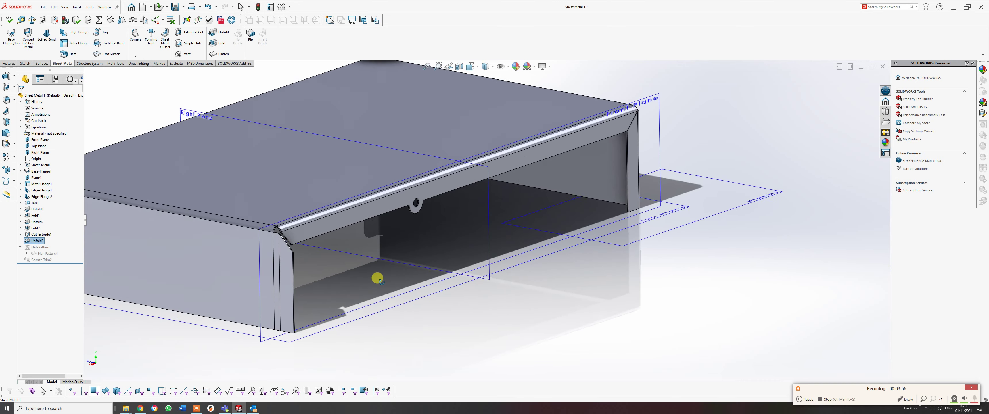
middle_click_drag(388, 277, 382, 281)
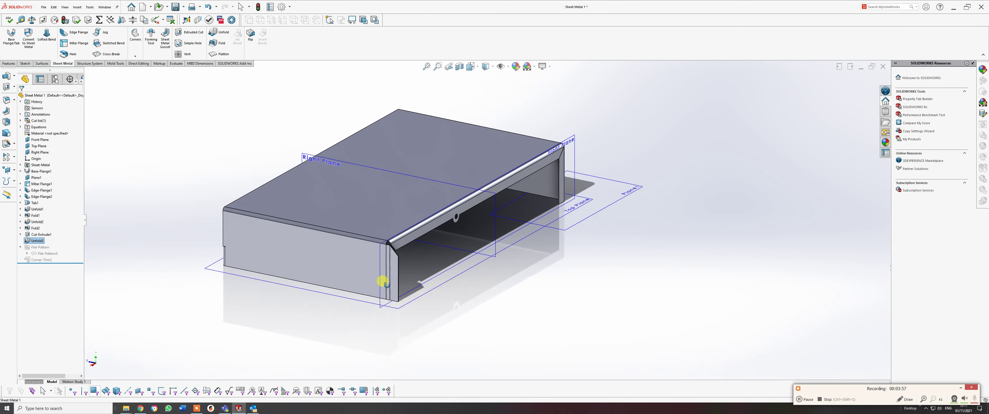
Hide the reference planes in the model view.
left_click(508, 67)
left_click(502, 79)
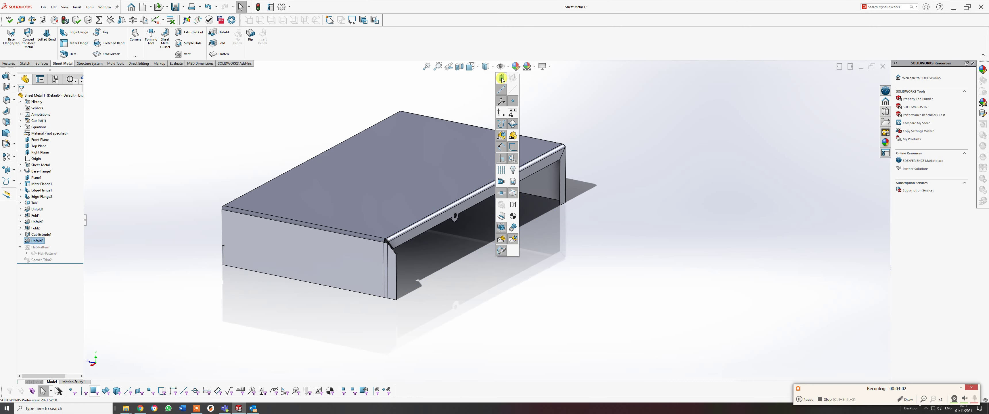
scroll(501, 300, "down", 2)
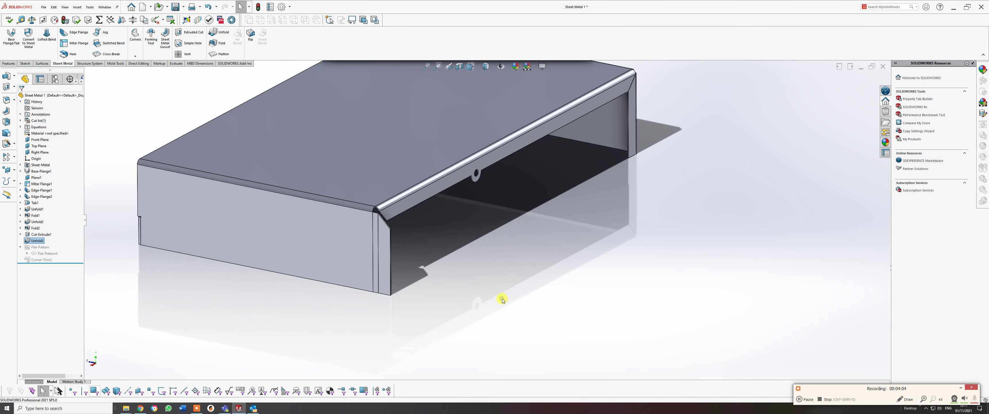
scroll(420, 237, "down", 2)
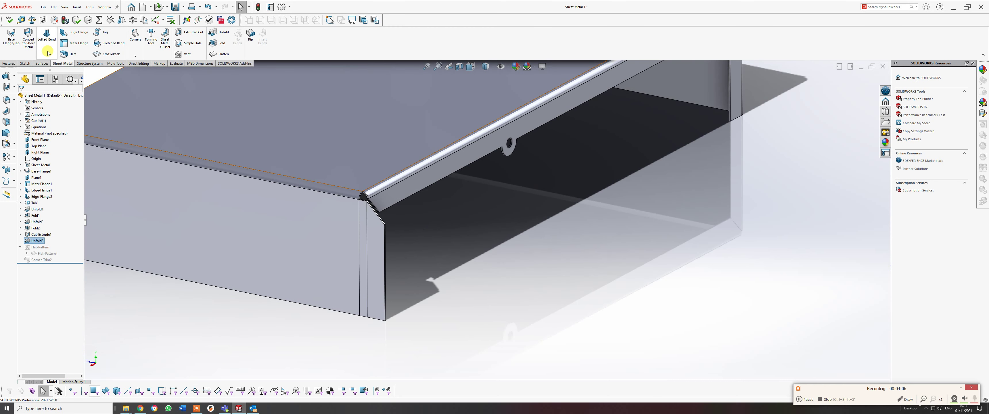
Sketch a corner rectangle about 22 by 21 mm on the unfolded flange's outer face, spanning the flattened bend and the side wall.
left_click(25, 64)
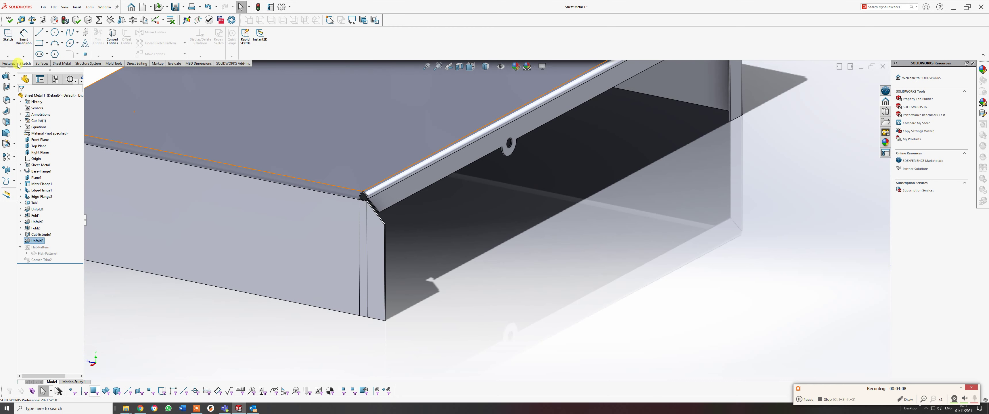
left_click(8, 34)
left_click(375, 255)
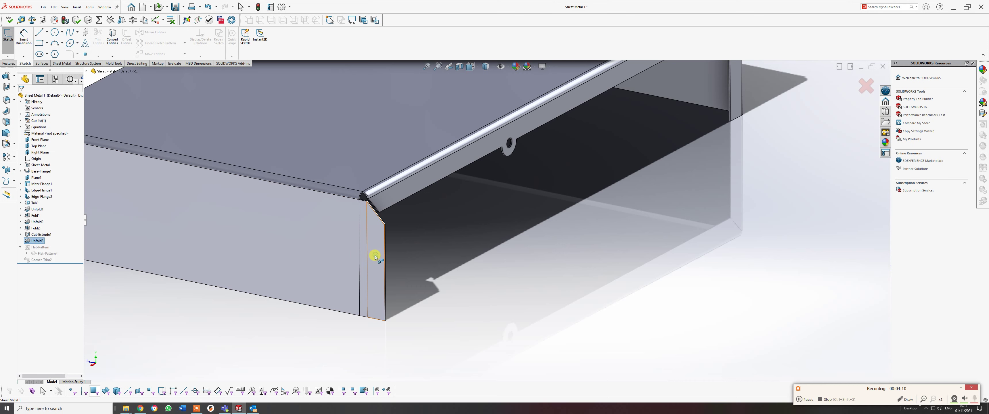
left_click(39, 43)
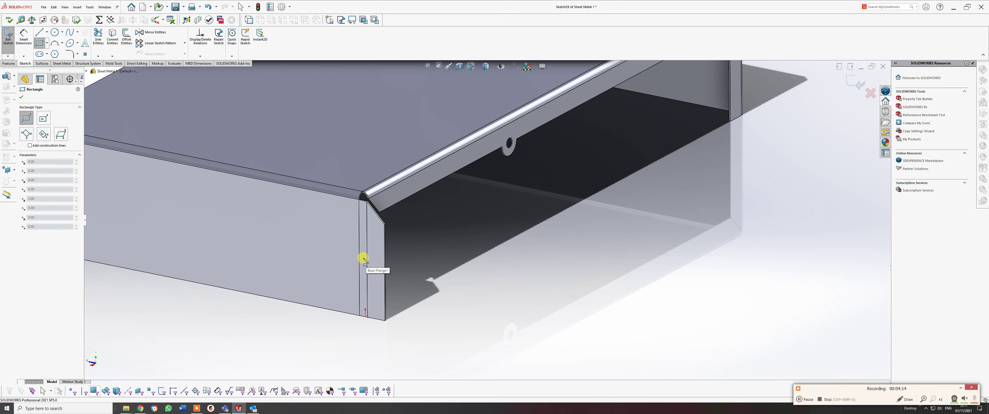
left_click(343, 246)
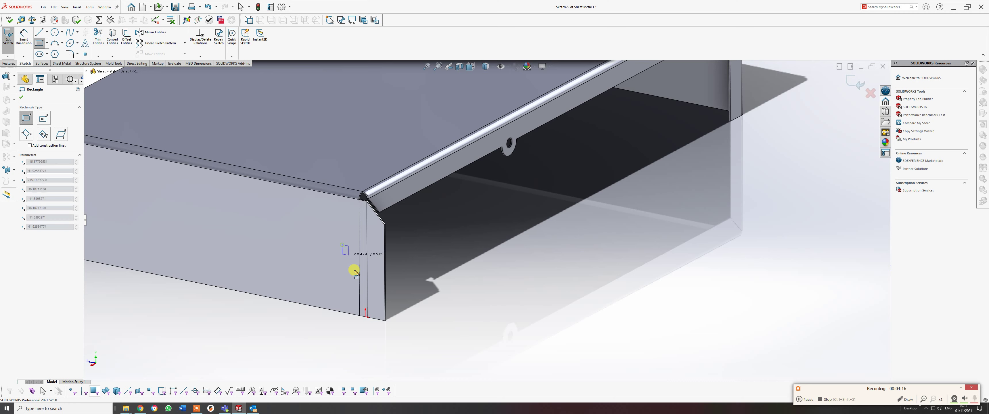
left_click(374, 285)
right_click(376, 285)
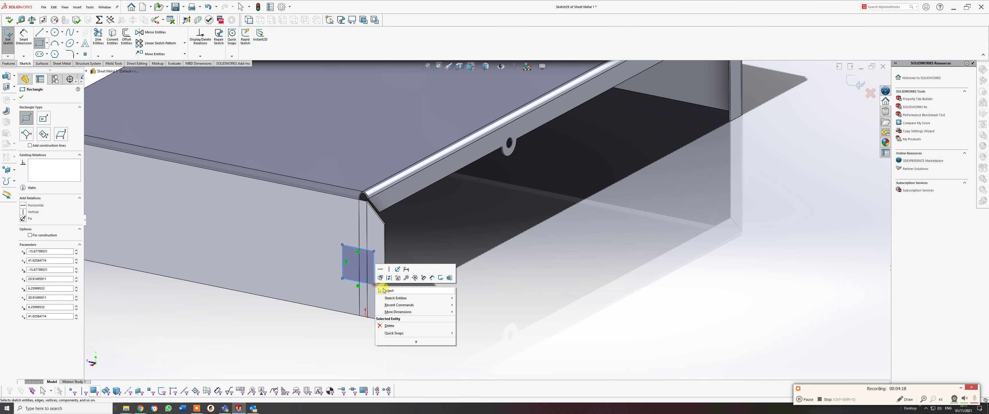
left_click(384, 290)
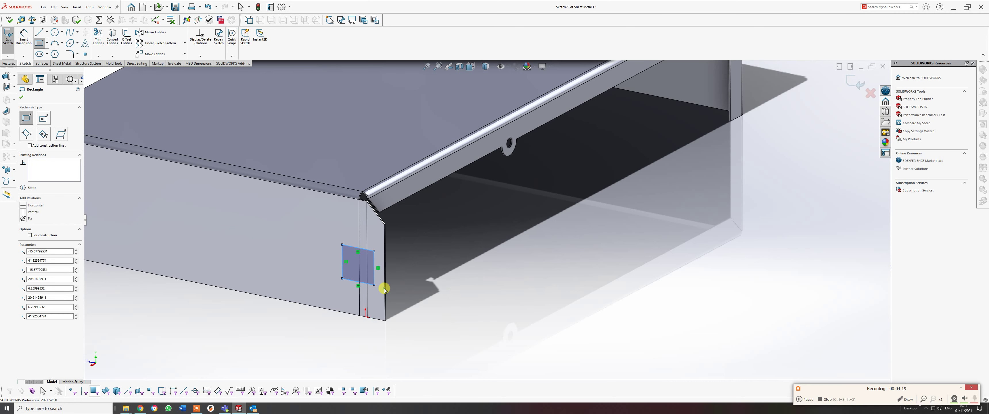
Dimension the rectangle on the unfolded flange to 20 mm wide and 20 mm high.
left_click(23, 36)
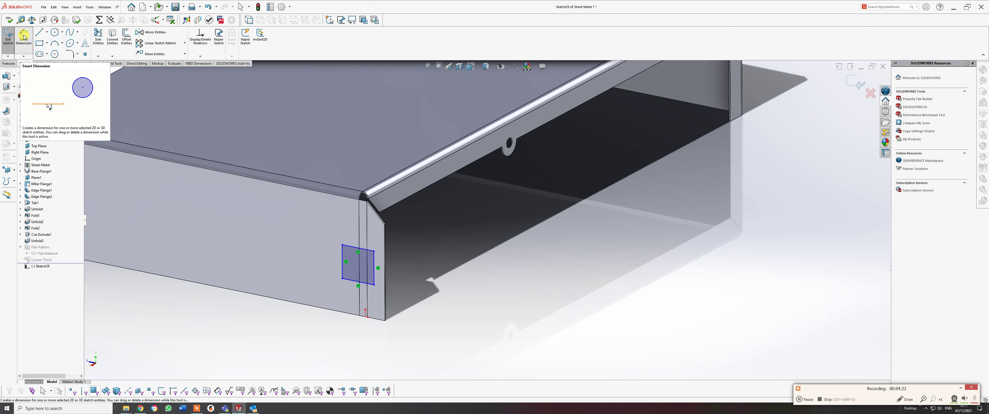
left_click(352, 283)
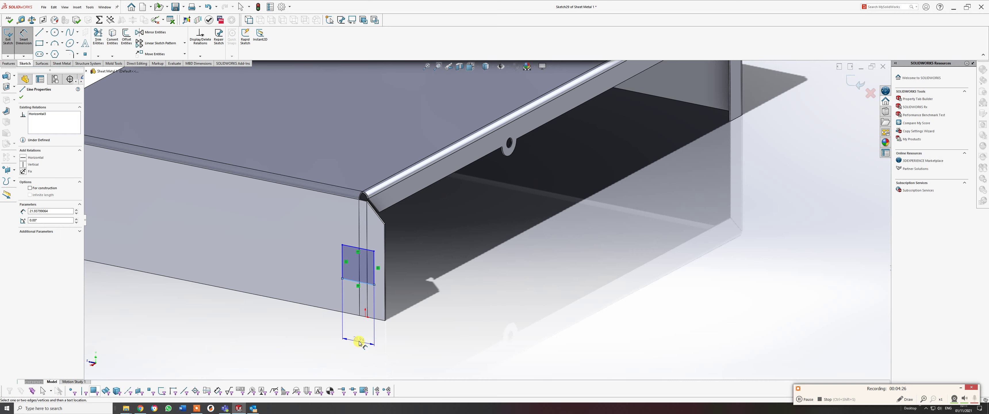
left_click(359, 340)
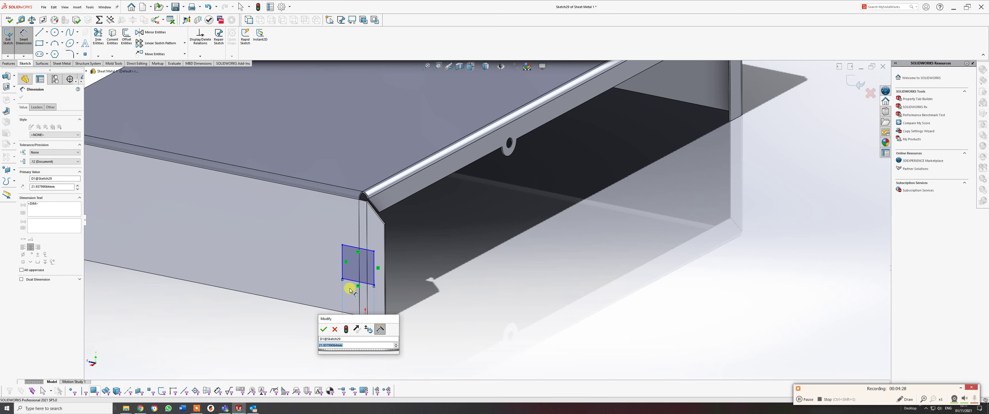
type("20")
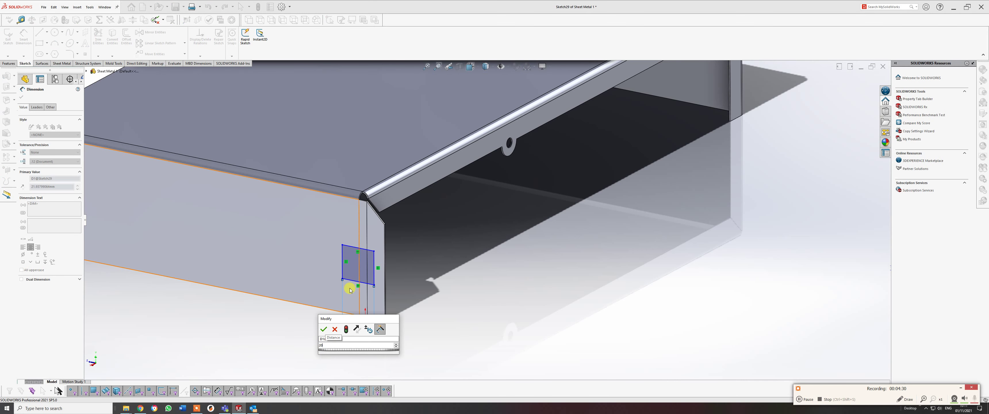
key("Return")
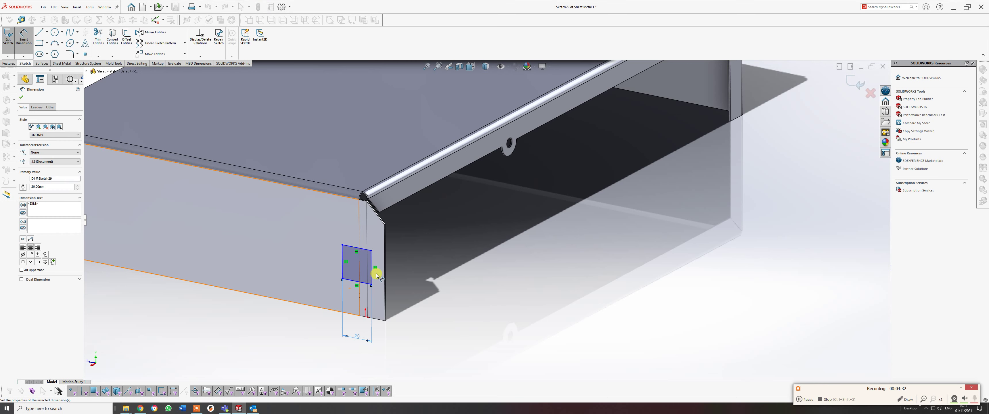
left_click(371, 272)
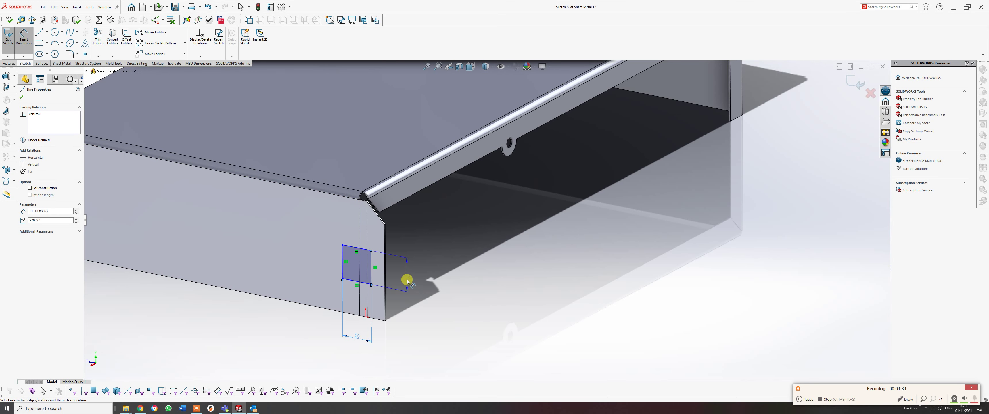
left_click(408, 280)
type("20")
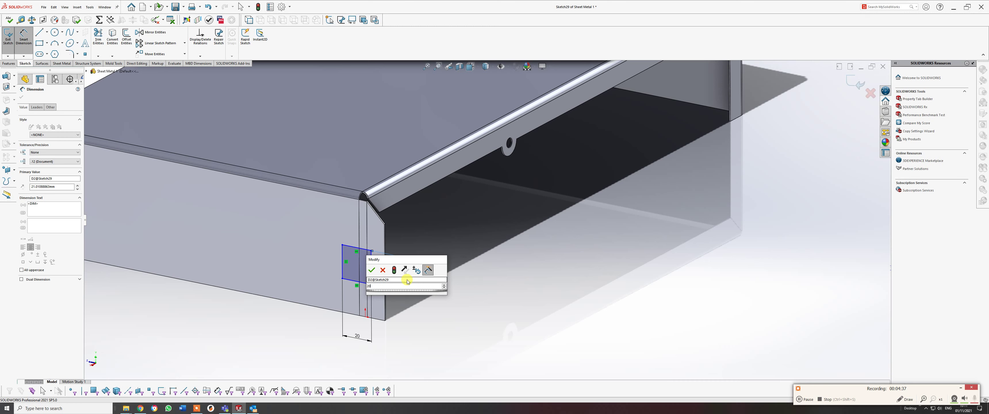
key("Return")
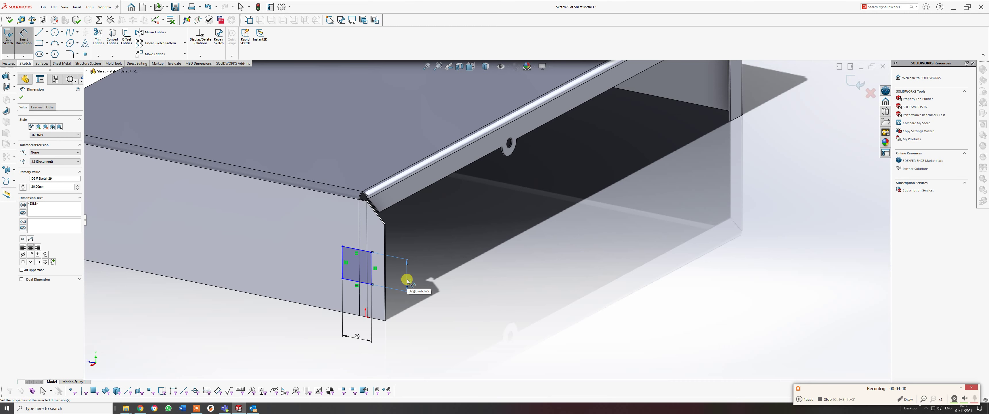
Dimension the rectangle's outer vertical side 6 mm from the free vertical edge of the unfolded flange.
left_click(372, 275)
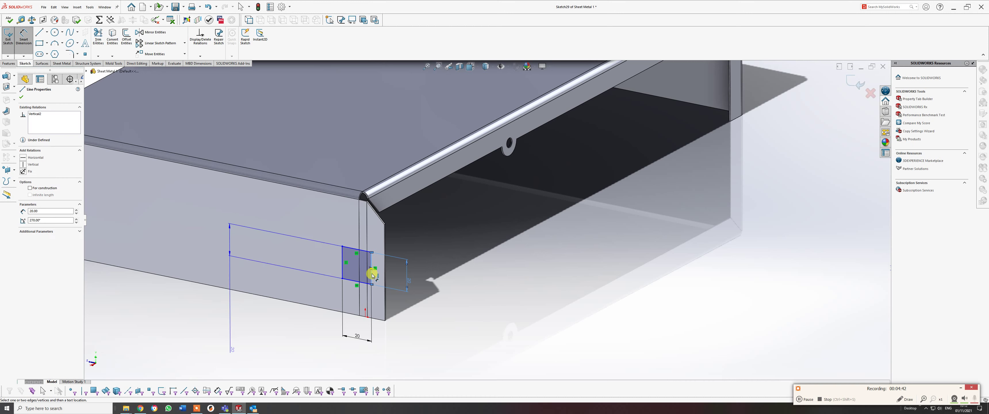
left_click(385, 280)
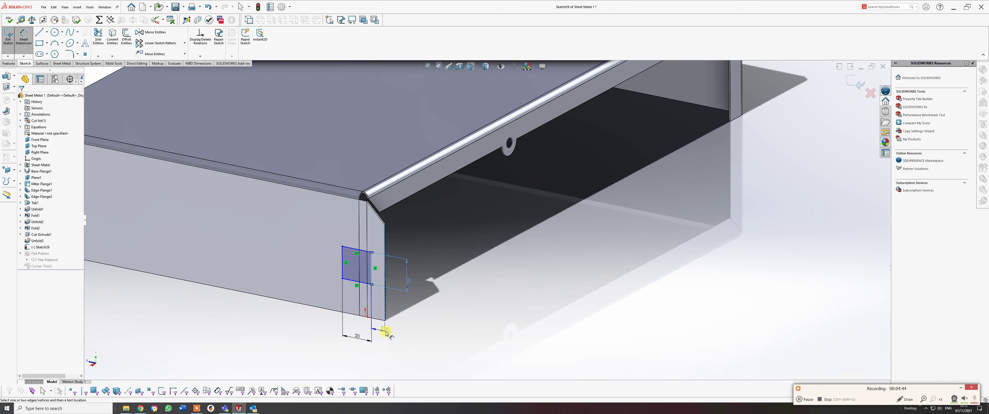
left_click(399, 337)
type("6")
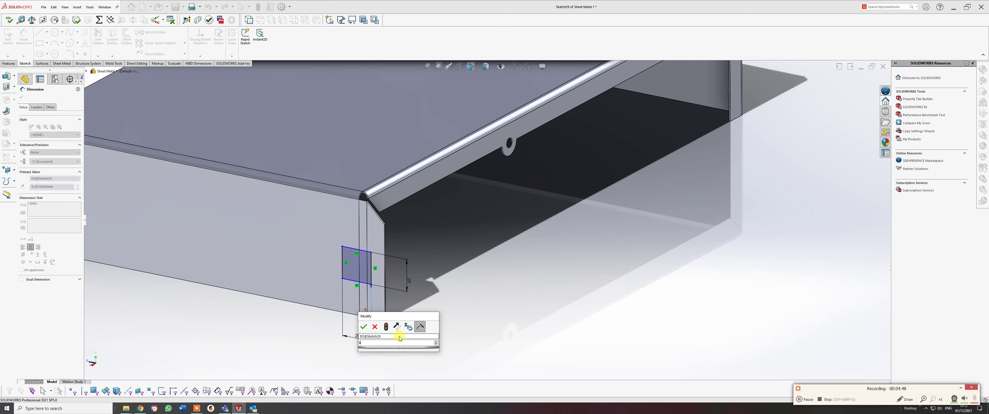
key("Escape")
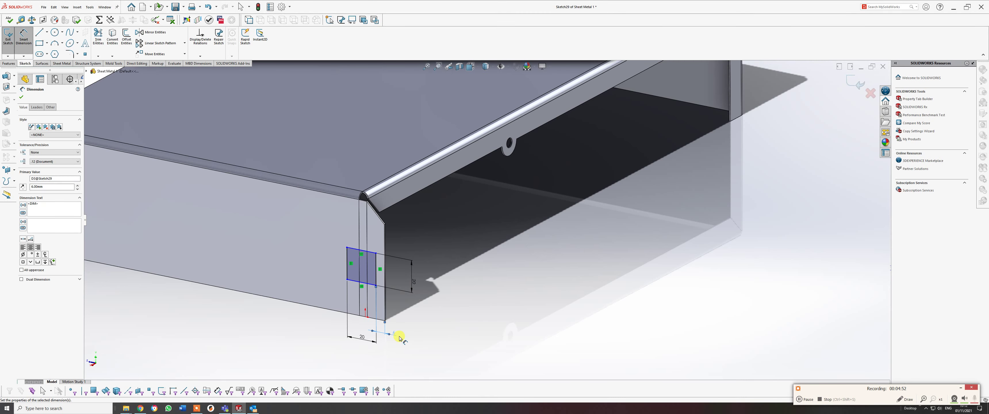
Dimension the rectangle's lower side 25 mm above the bottom edge of the side wall.
left_click(353, 316)
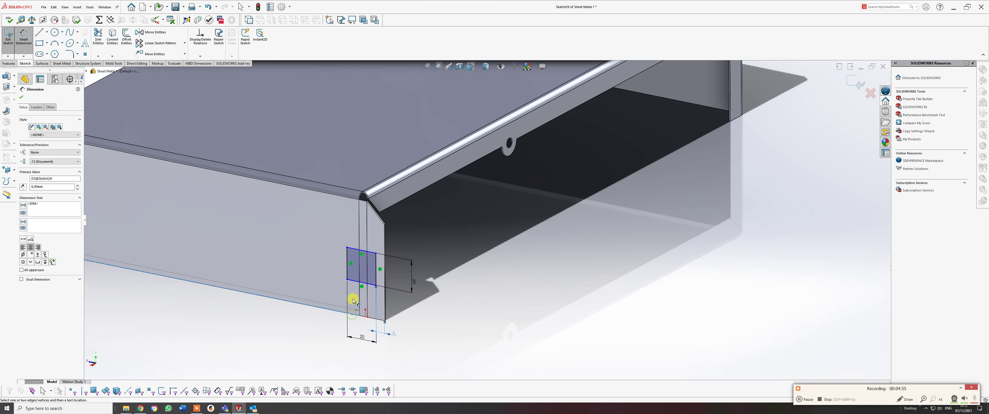
left_click(355, 284)
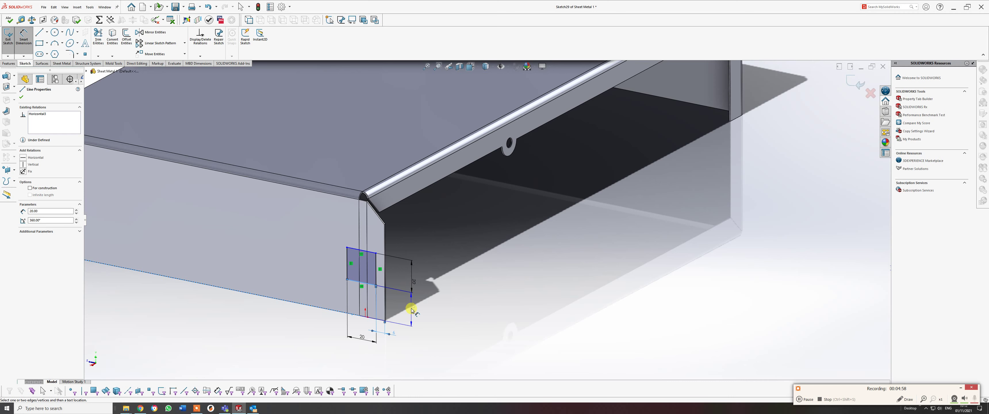
left_click(411, 310)
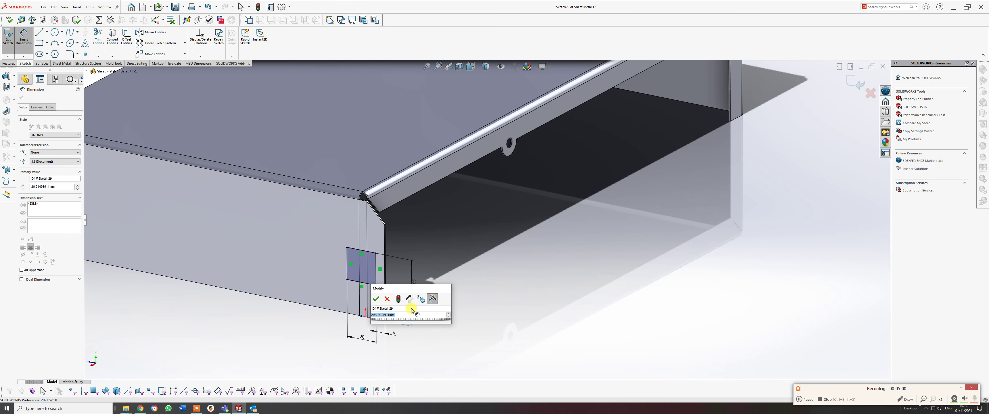
type("25")
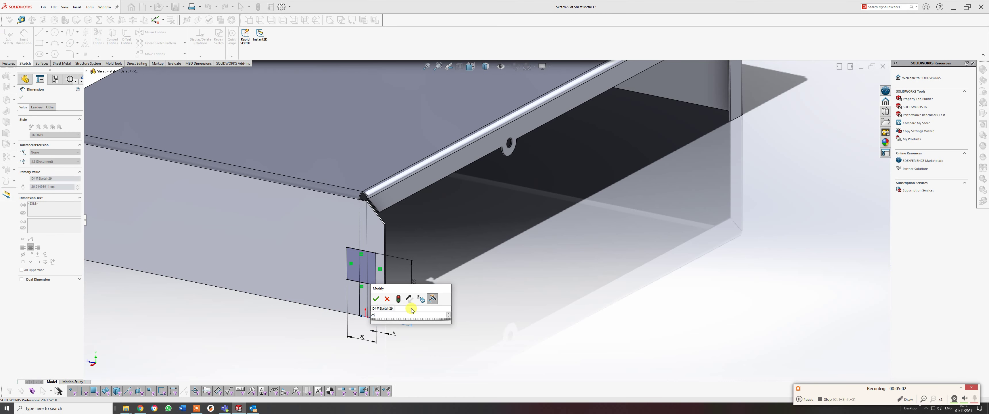
key("Return")
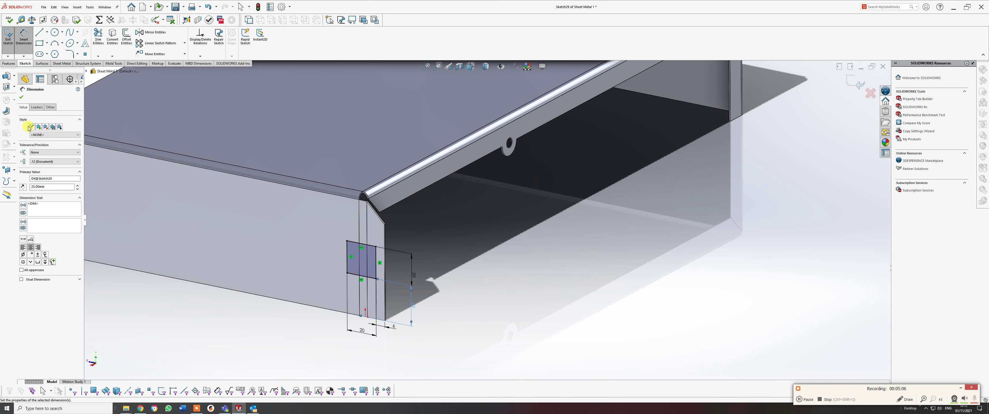
Cut the rectangle through the sheet with a blind Extruded Cut linked to thickness, keeping the normal cut option.
left_click(8, 63)
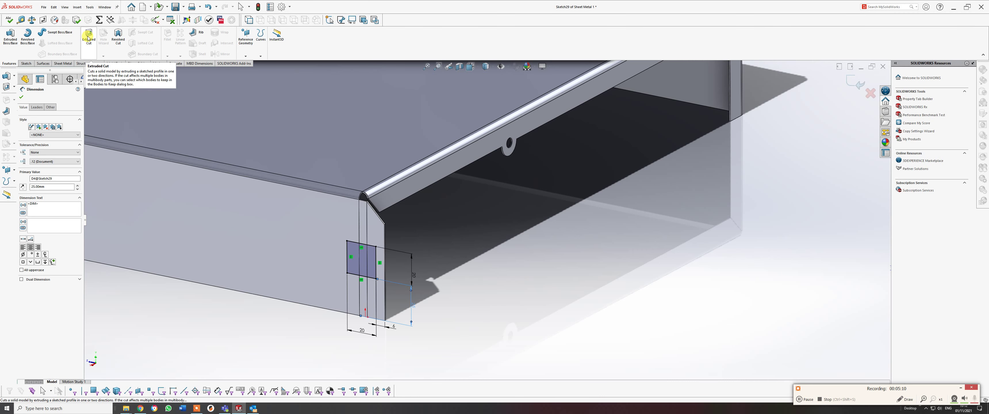
left_click(61, 64)
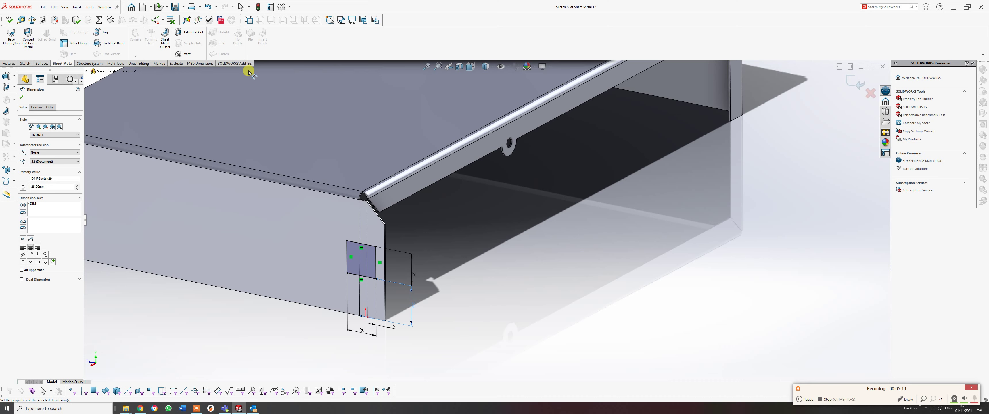
left_click(195, 33)
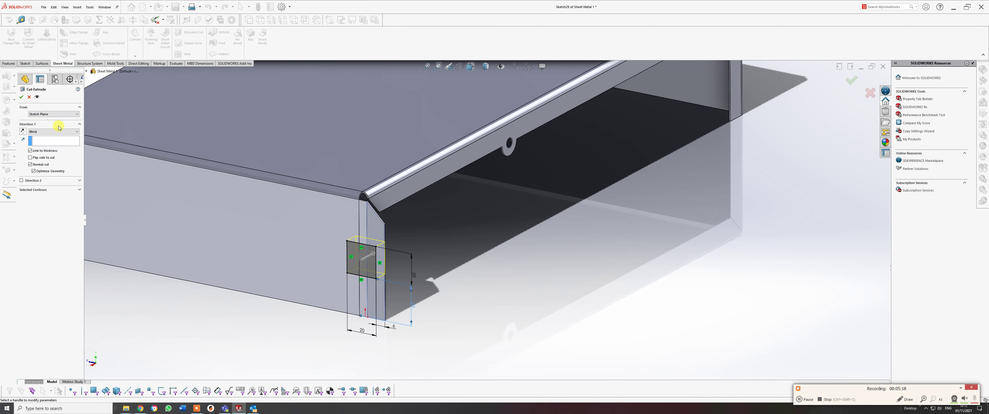
left_click(77, 131)
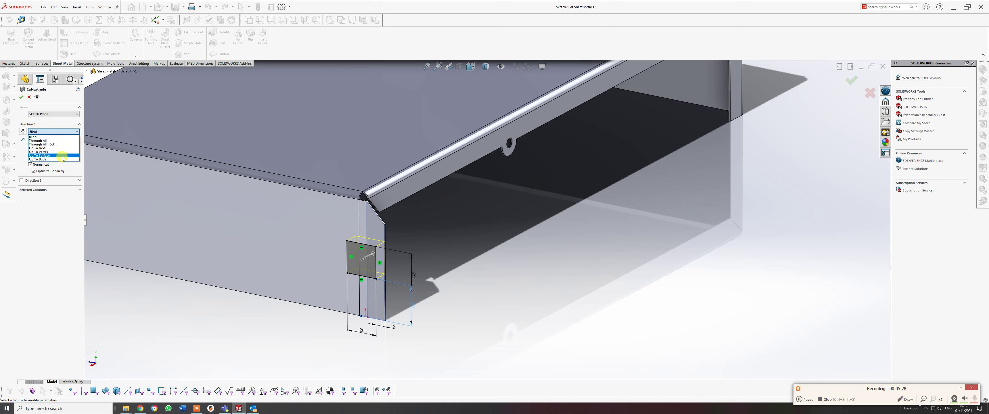
left_click(60, 230)
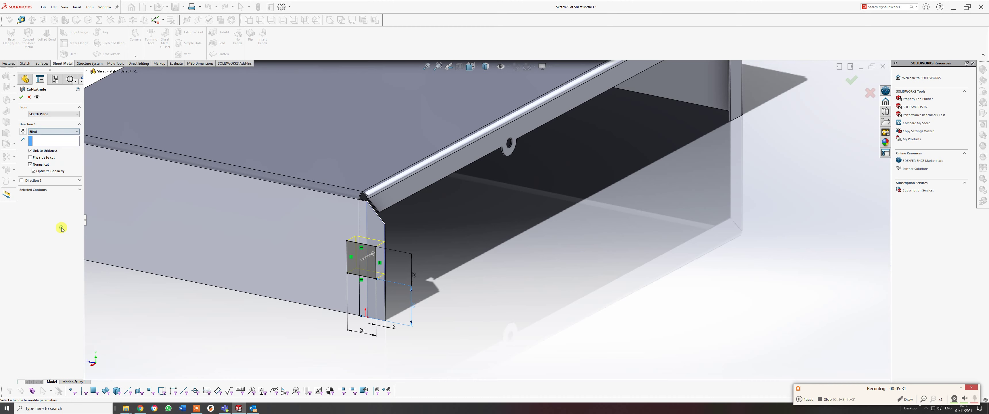
left_click(37, 153)
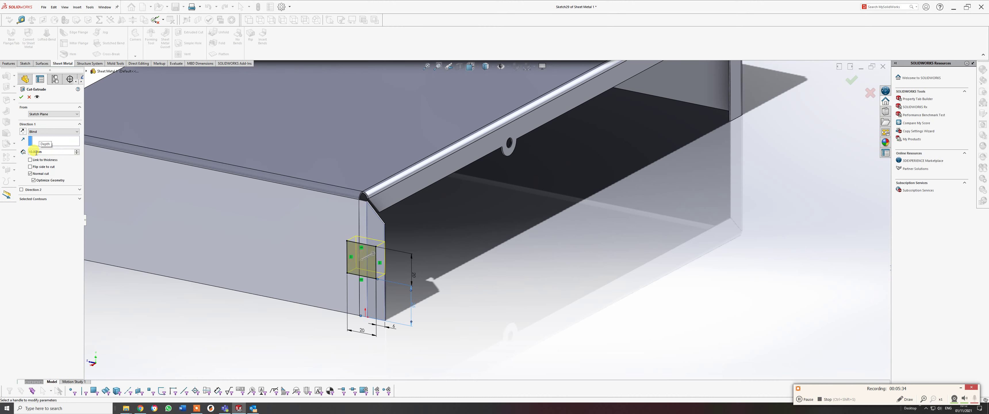
left_click(31, 160)
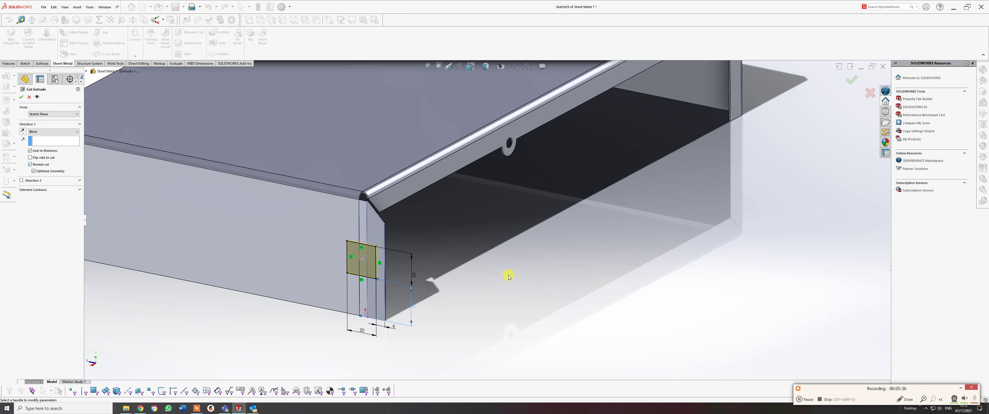
middle_click_drag(379, 256, 347, 258)
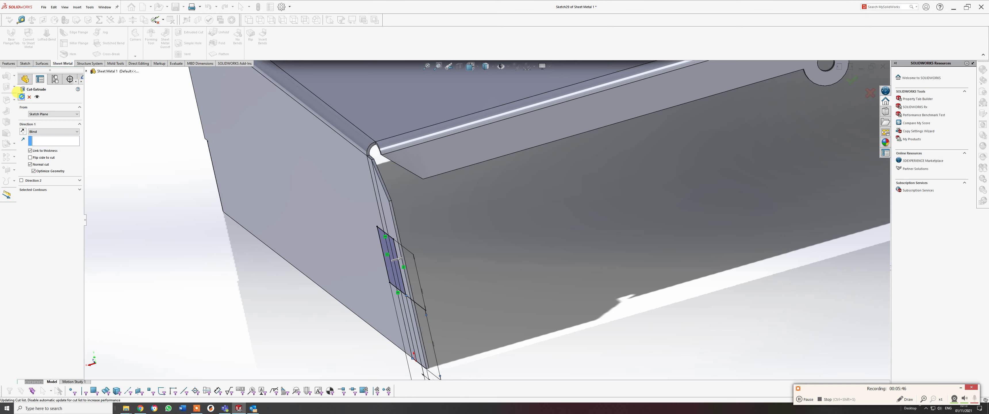
left_click(21, 98)
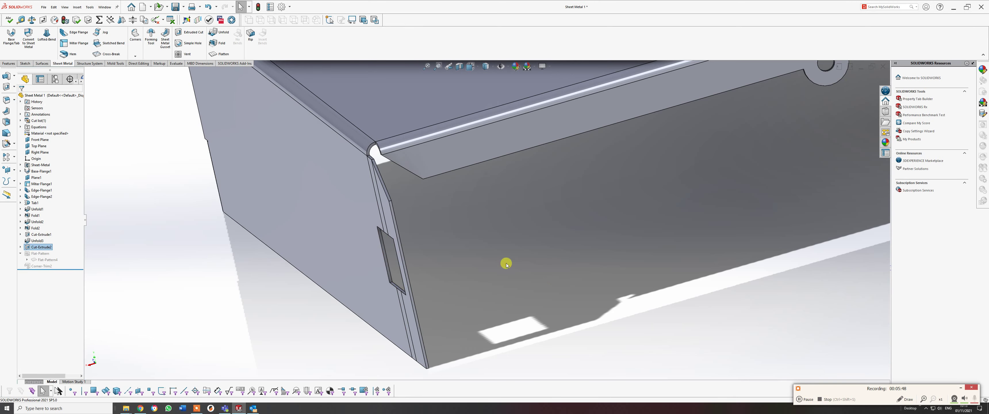
Fold the flattened bend beside the rectangular cutout back up, keeping the side wall's outer face fixed.
middle_click_drag(505, 261, 515, 241)
scroll(515, 241, "up", 5)
scroll(645, 175, "down", 3)
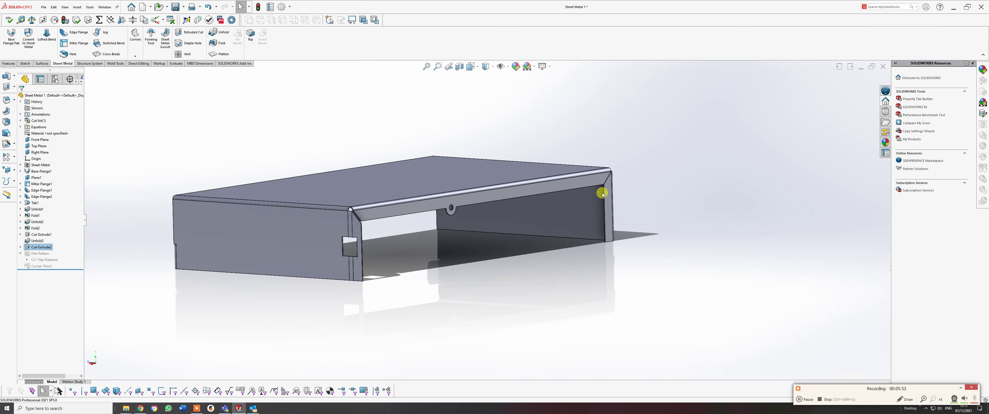
left_click(222, 43)
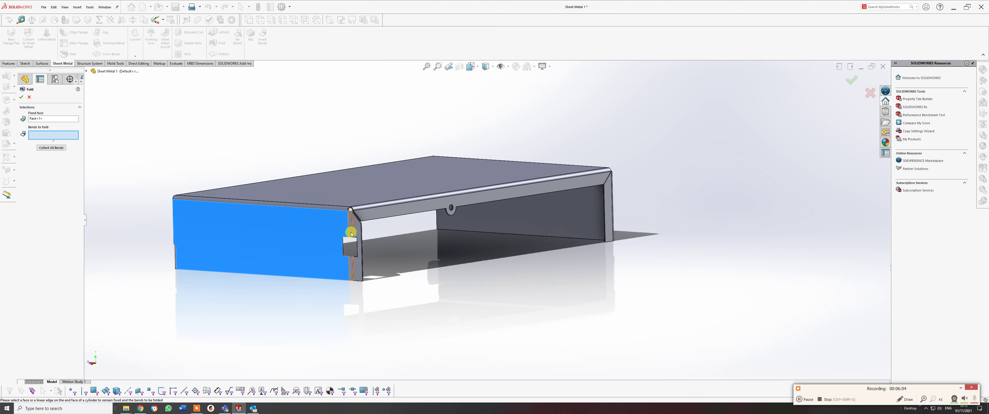
left_click(352, 234)
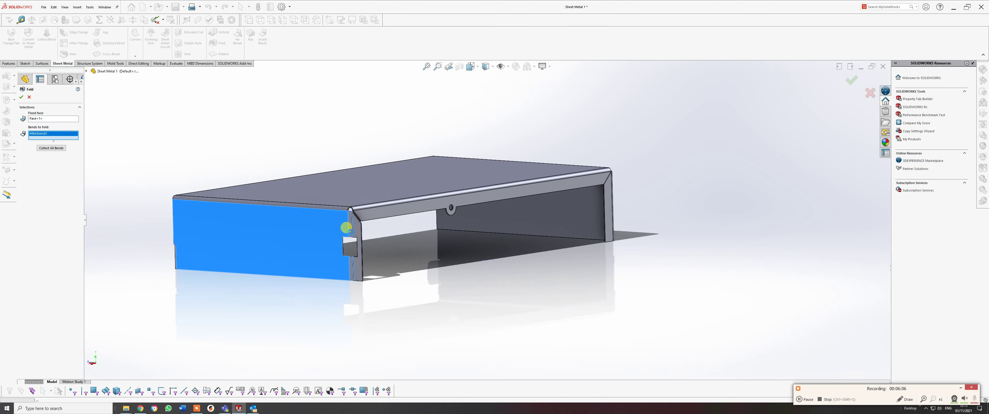
right_click(351, 234)
key("ctrl+1")
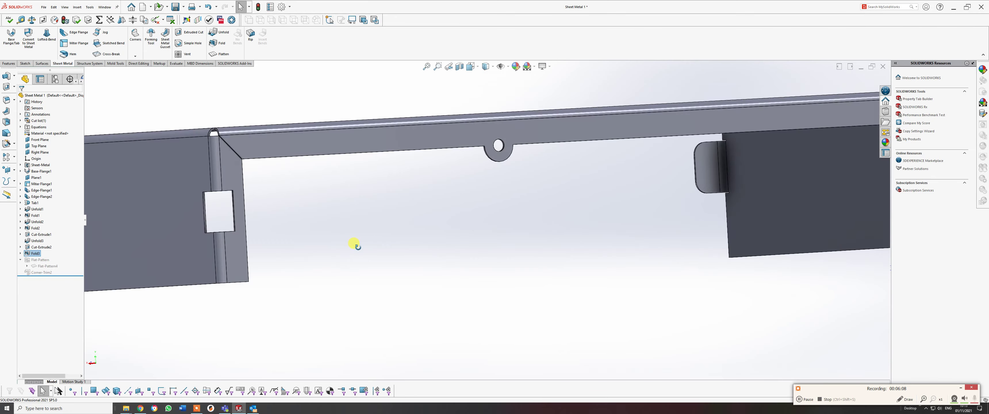
Show the reference planes in the model view of the refolded part.
middle_click_drag(373, 242, 717, 257)
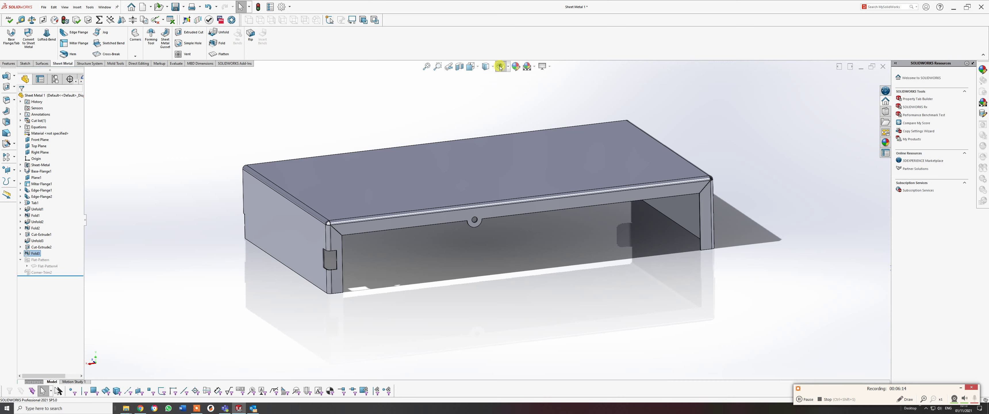
left_click(508, 68)
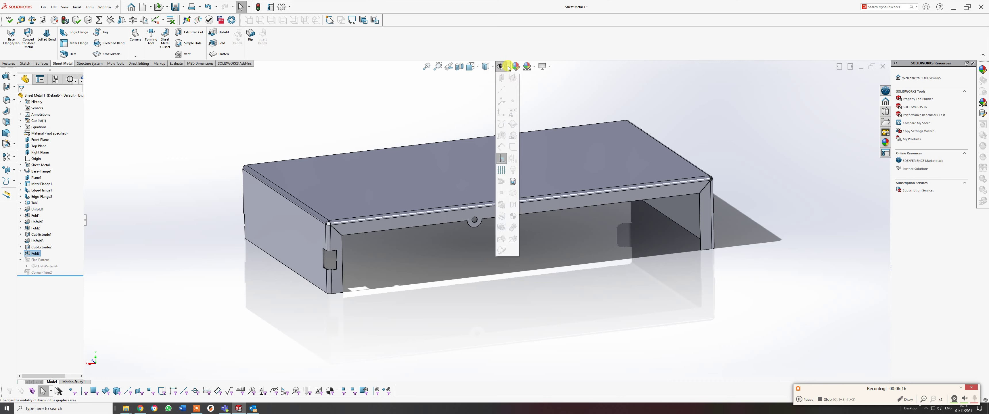
left_click(500, 67)
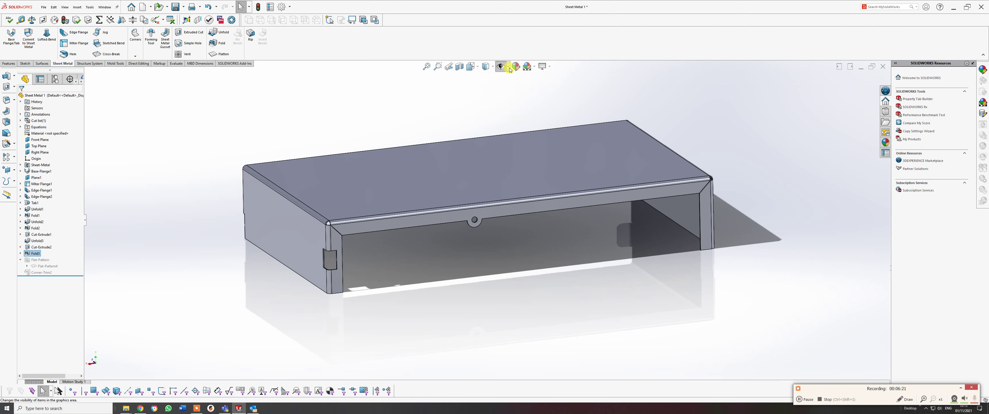
left_click(543, 98)
left_click(501, 70)
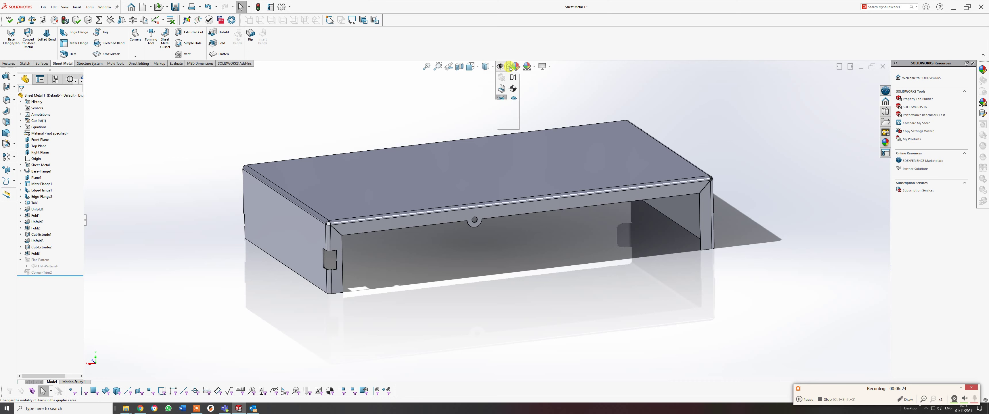
left_click(501, 79)
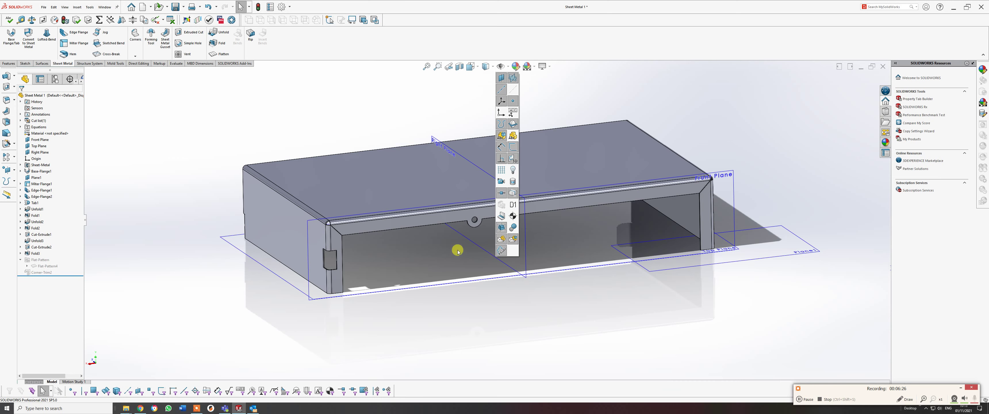
Try to mirror the square extruded cut about the Right Plane to the opposite front corner.
left_click(212, 138)
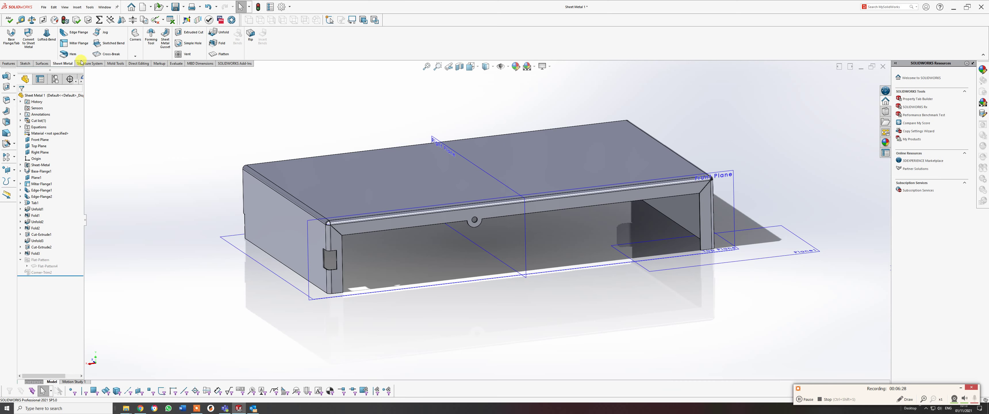
left_click(9, 64)
left_click(227, 54)
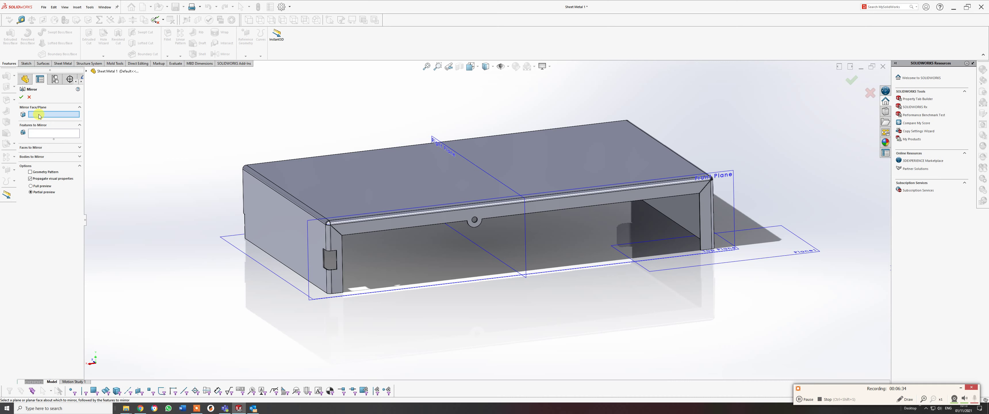
left_click(437, 138)
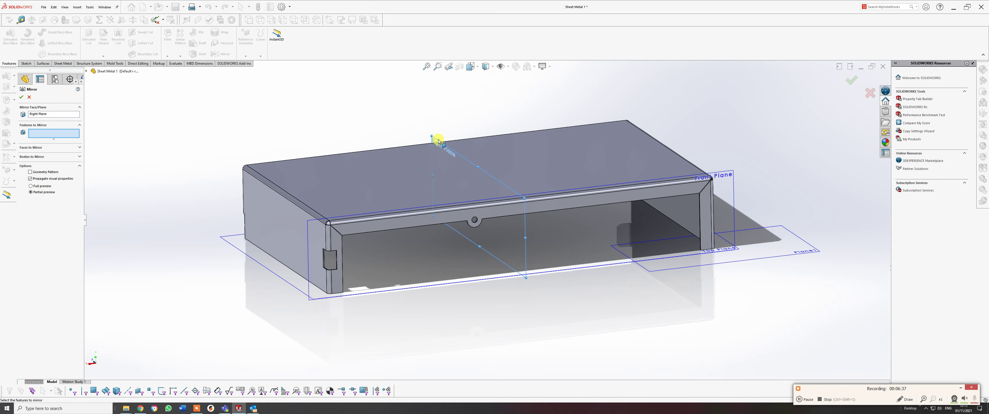
left_click(79, 157)
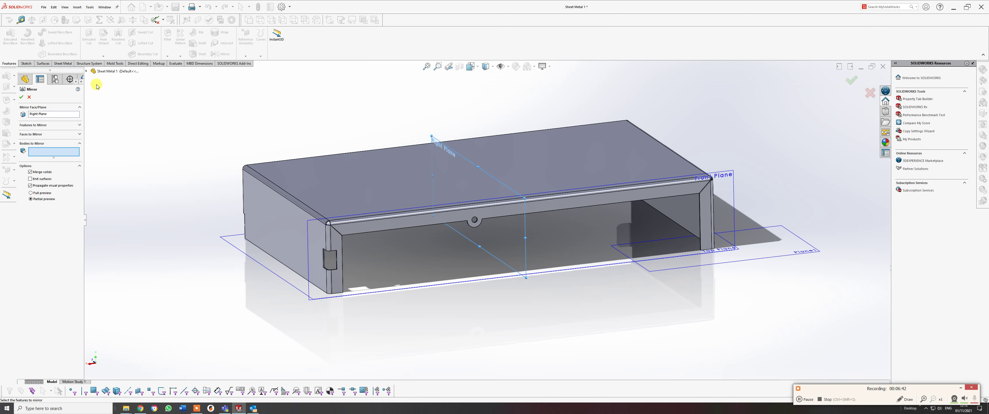
left_click(87, 71)
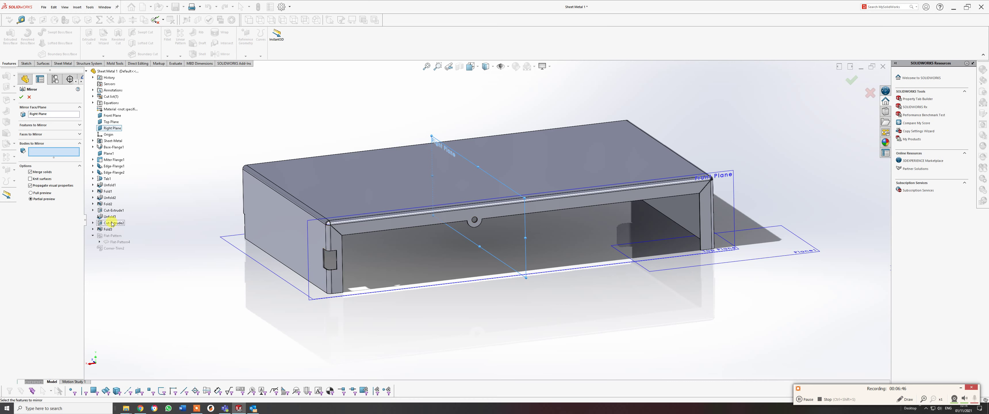
left_click(65, 126)
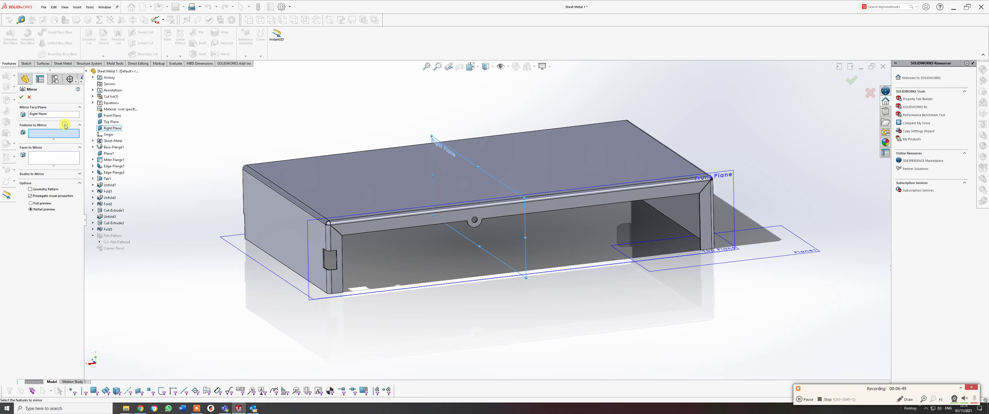
left_click(108, 224)
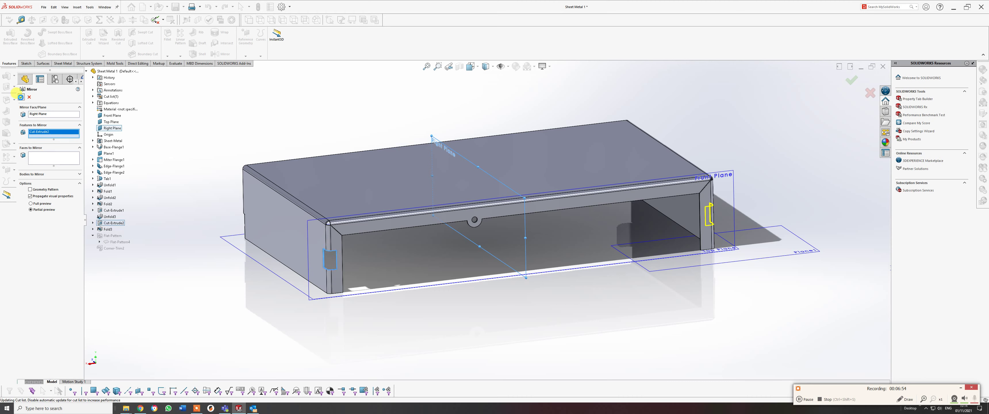
left_click(21, 97)
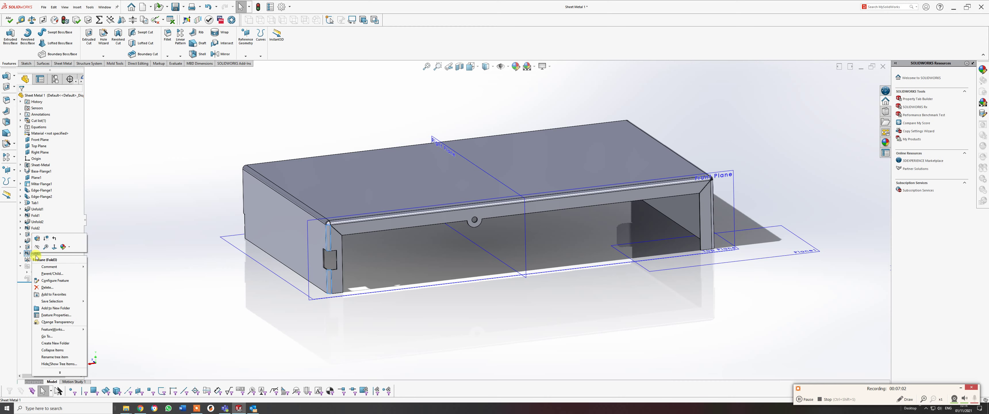
Delete the mirror feature of the square cut from the part.
left_click(74, 281)
left_click_drag(68, 265, 35, 261)
right_click(33, 263)
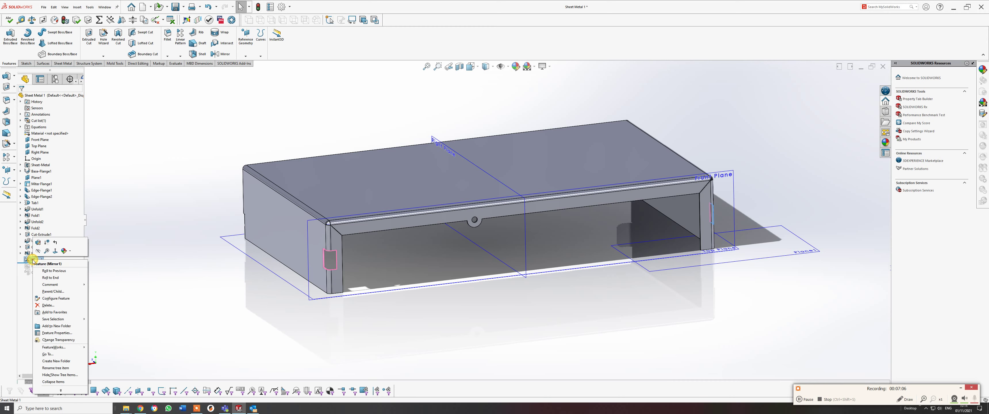
left_click(48, 305)
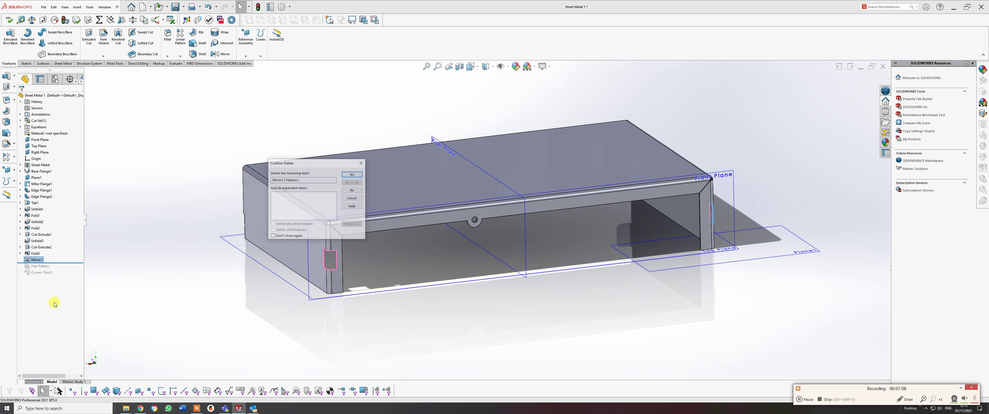
left_click(361, 176)
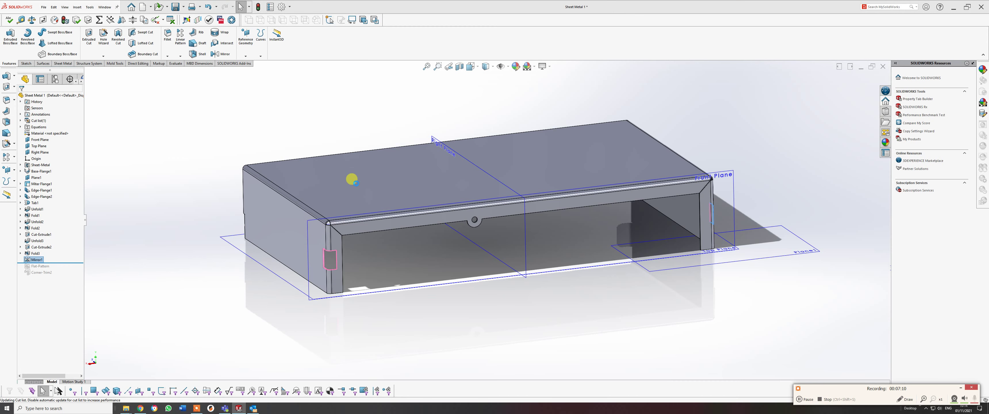
Unfold the vertical bend at the opposite front corner, keeping that side wall's outer face fixed.
middle_click_drag(717, 232, 693, 230)
scroll(522, 173, "down", 5)
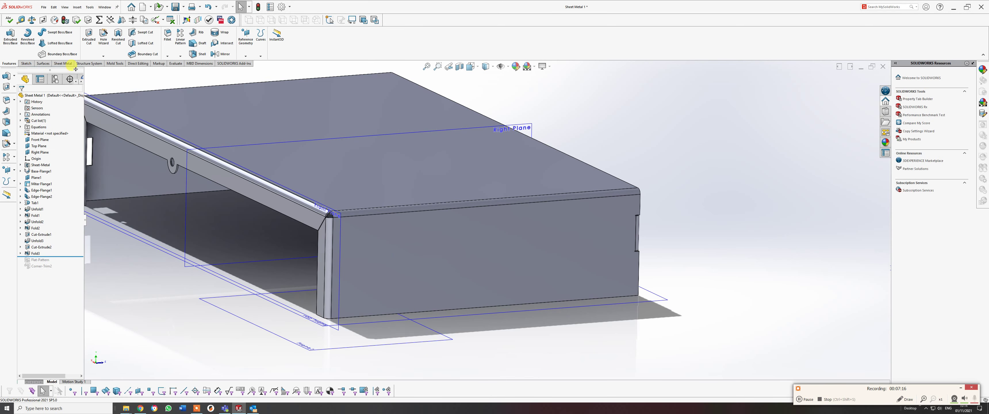
left_click(62, 64)
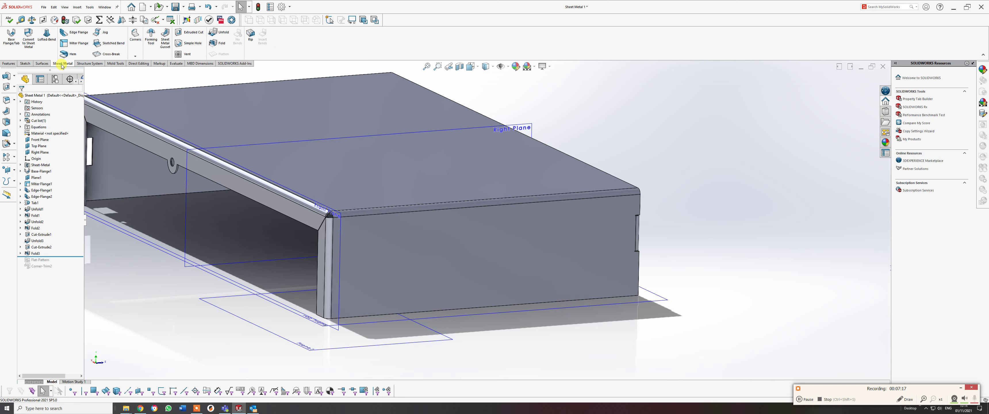
left_click(226, 35)
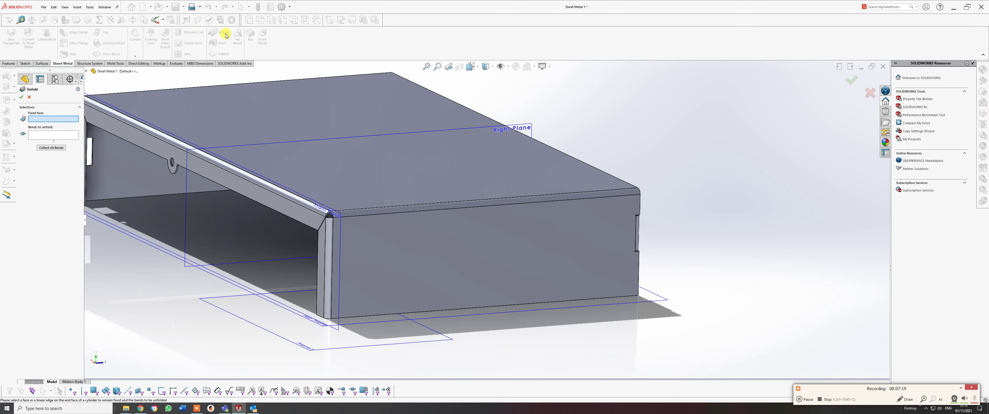
left_click(359, 264)
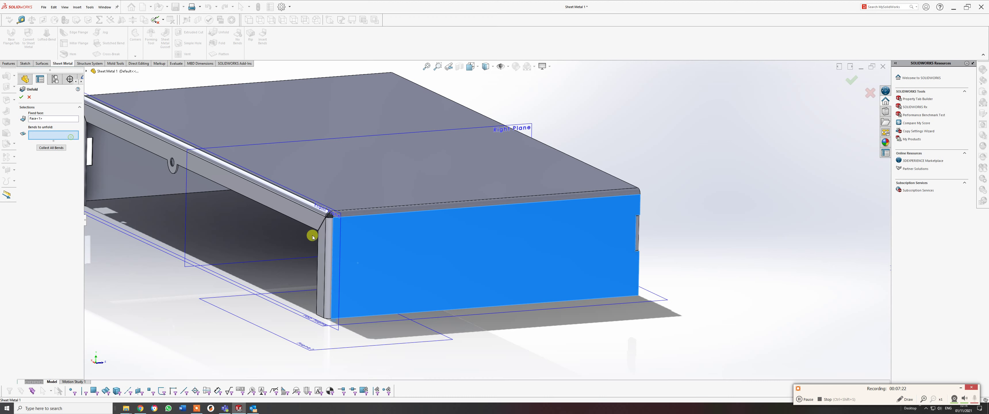
left_click(327, 255)
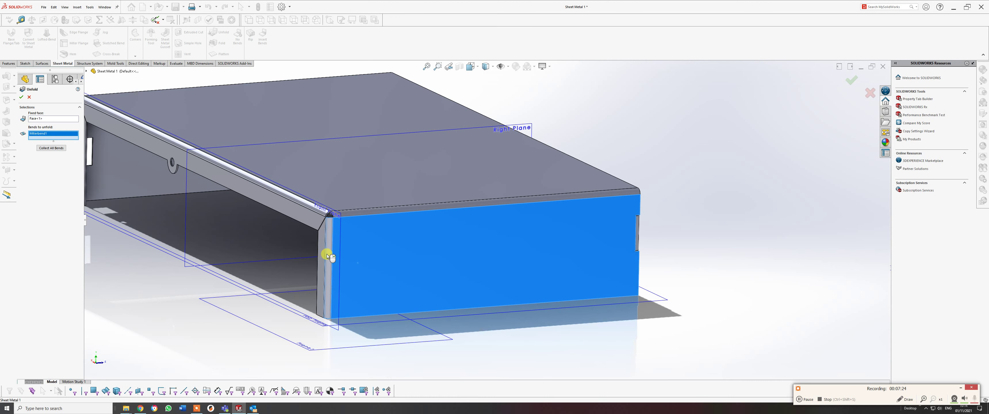
left_click(20, 98)
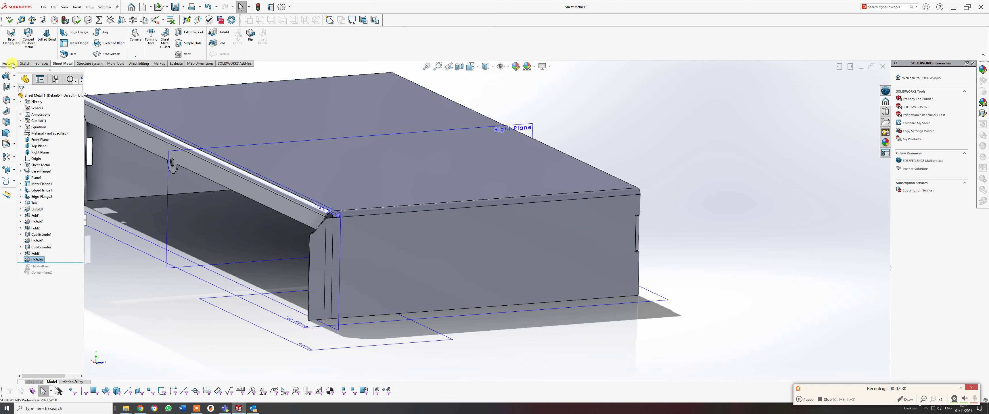
Sketch a corner rectangle about 28 mm wide and 25 mm high across the flattened bend on the side wall, and hide the reference planes.
left_click(26, 63)
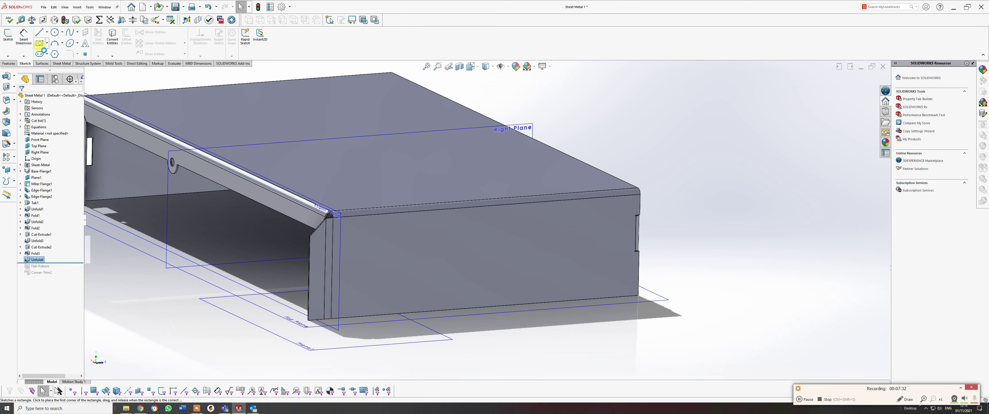
left_click(8, 35)
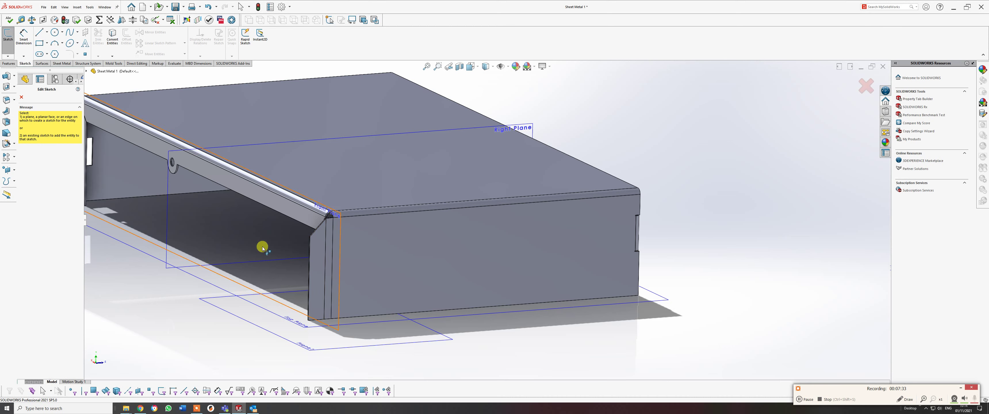
key("Escape")
left_click(319, 264)
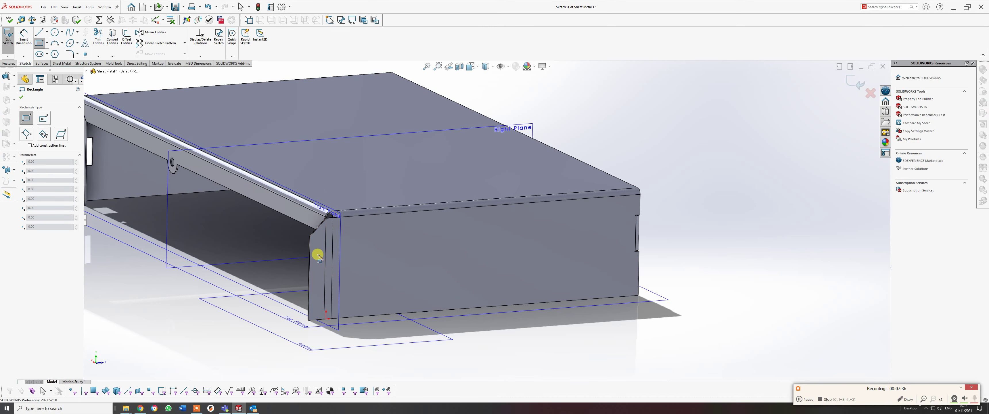
mouse_move(318, 255)
left_mouse_down()
mouse_move(329, 290)
mouse_move(353, 285)
left_mouse_up()
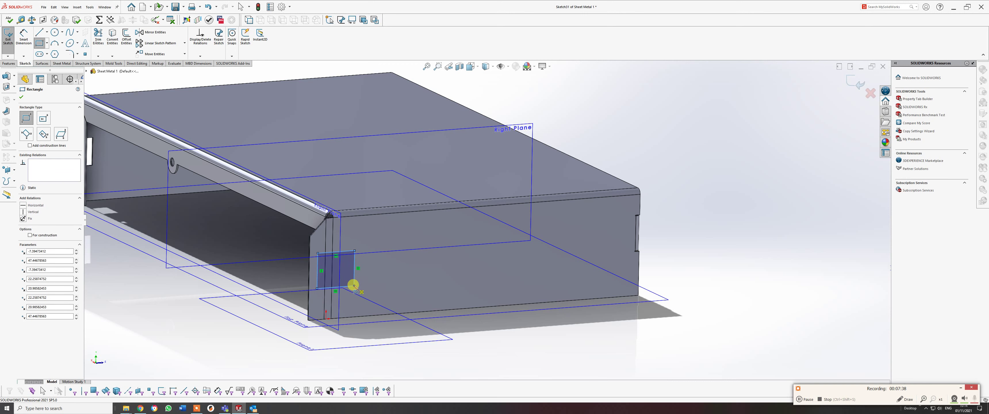
right_click(353, 285)
left_click(371, 285)
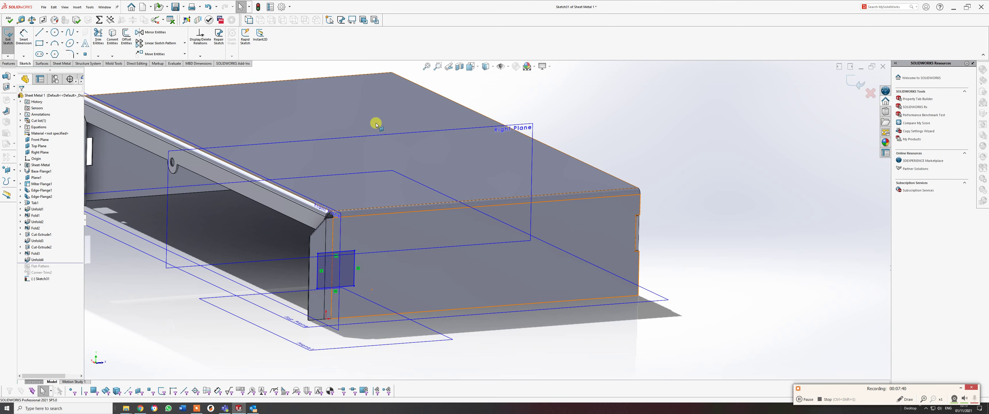
left_click(502, 68)
Dimension the rectangle across the flattened bend to 20 mm high and 20 mm wide.
scroll(411, 289, "down", 3)
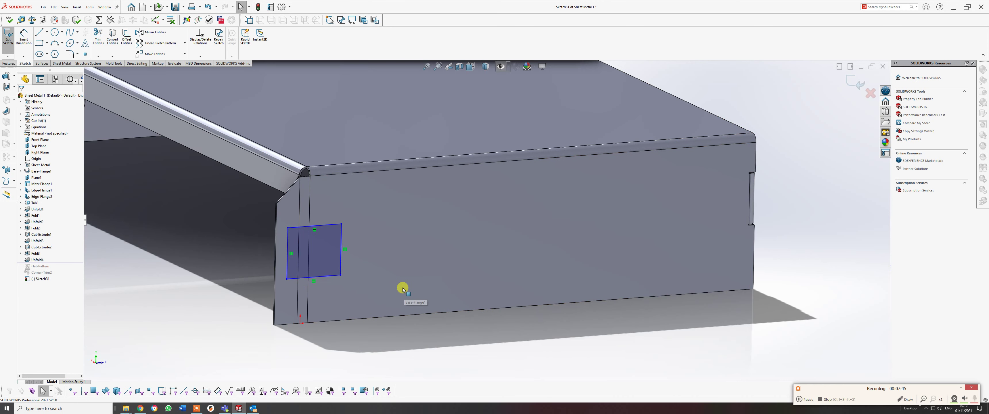
left_click(24, 36)
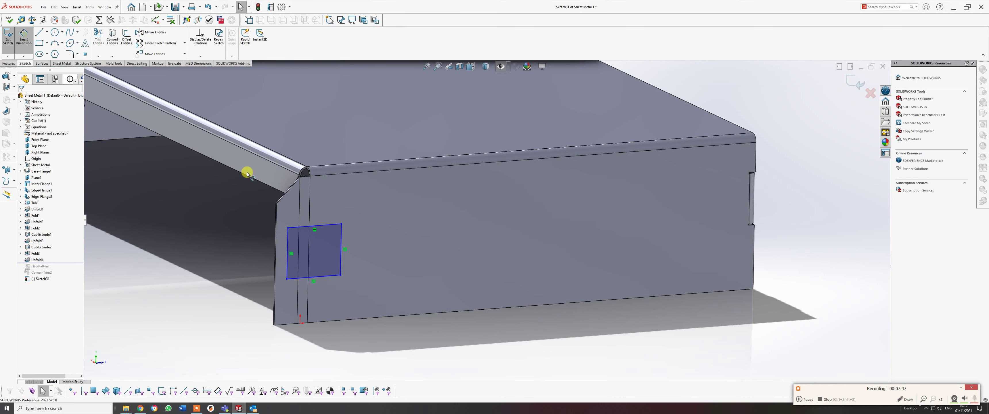
left_click(288, 245)
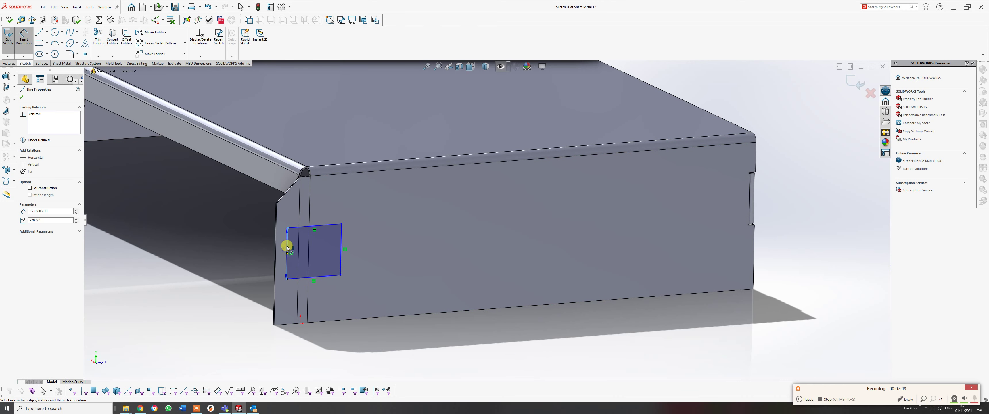
left_click(254, 256)
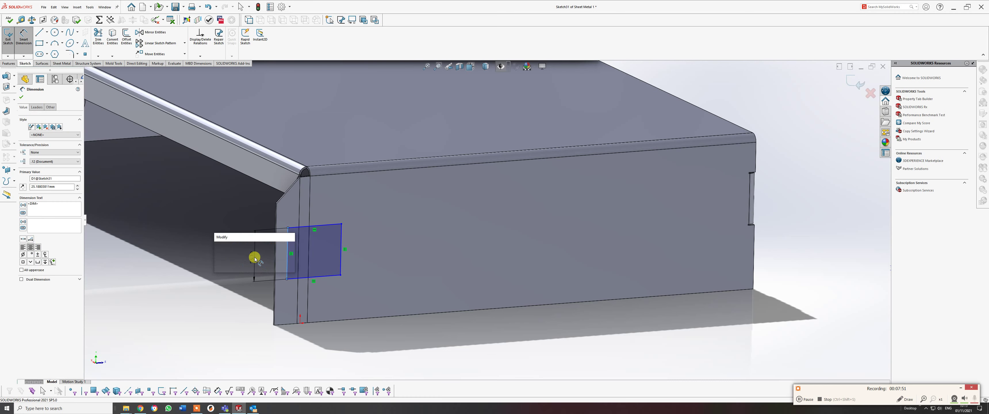
left_click(219, 247)
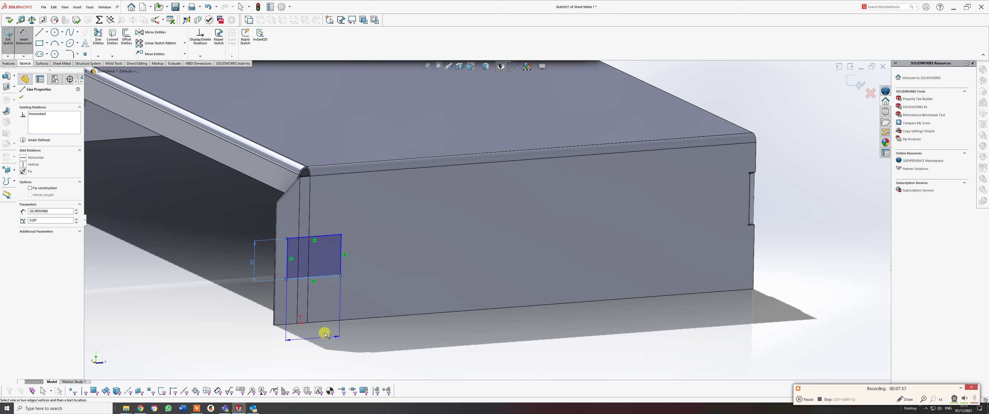
left_click(322, 339)
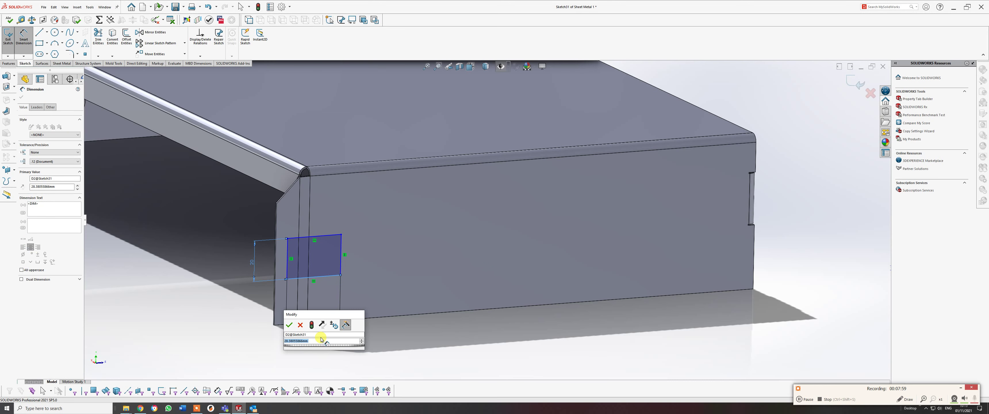
type("20")
key("Return")
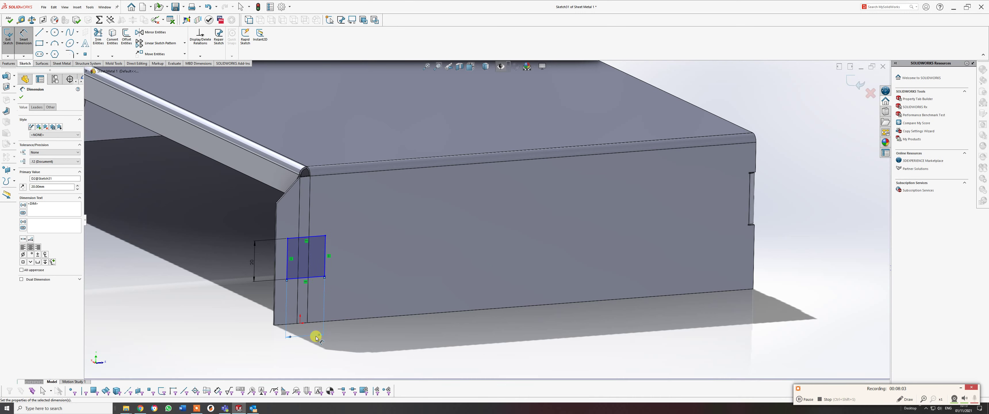
Dimension the rectangle's outer vertical side 6 mm from the free vertical edge of the unfolded flange.
left_click(287, 268)
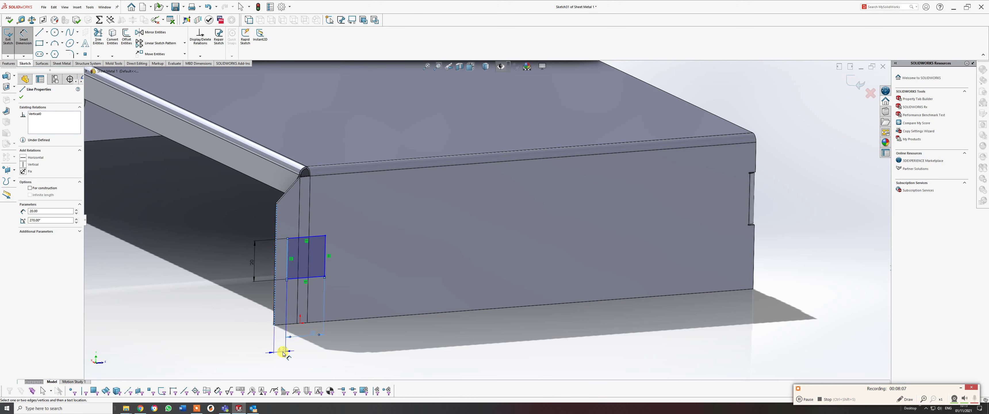
left_click(283, 353)
type("6")
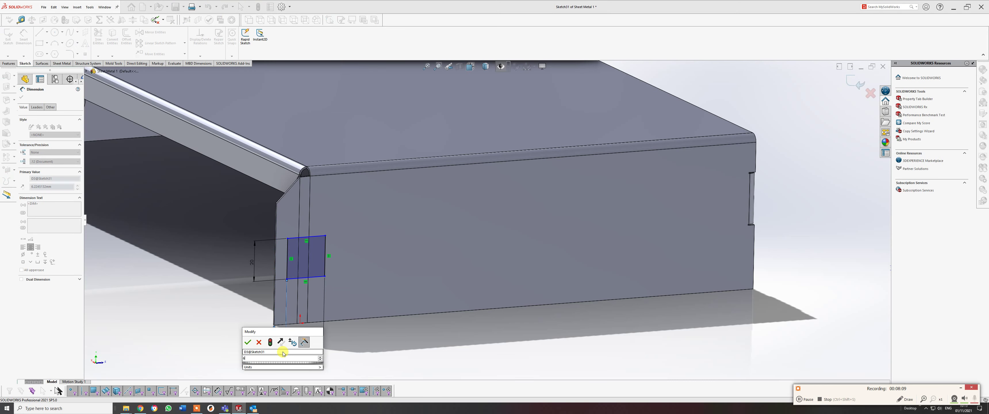
key("Return")
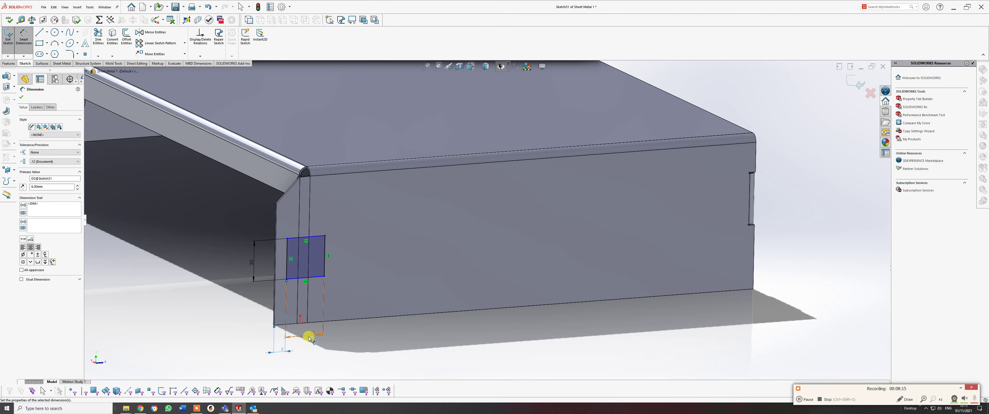
Line up the rectangle's 20 mm width dimension with the 6 mm offset dimension below the wall, moving the 6 mm text outside its extension lines.
left_click_drag(312, 339, 313, 343)
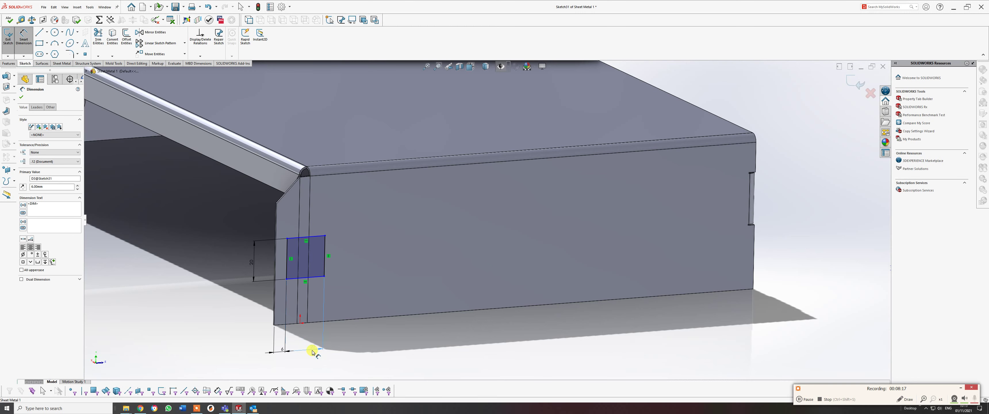
left_click(312, 351)
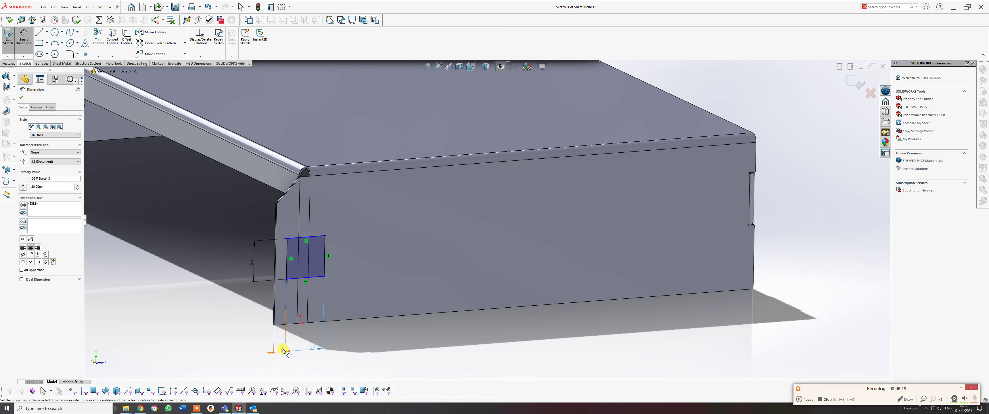
left_click(261, 352)
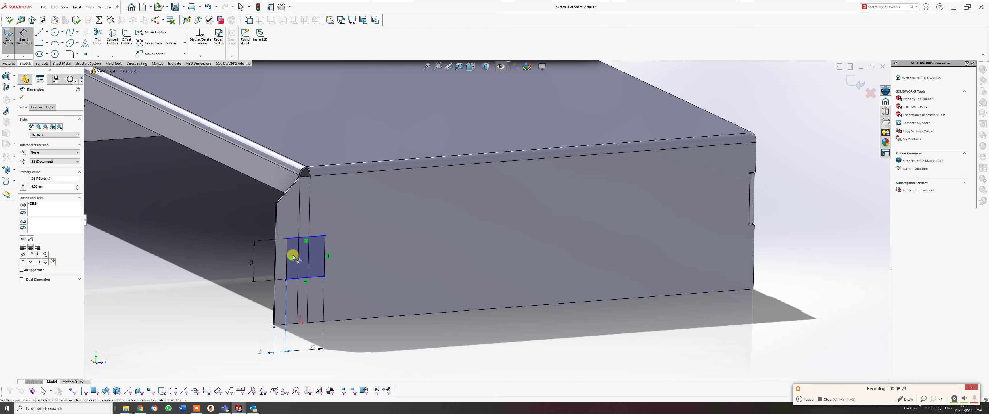
Dimension the lower side of the rectangle 25 mm from the bottom edge of the side wall.
left_click(312, 322)
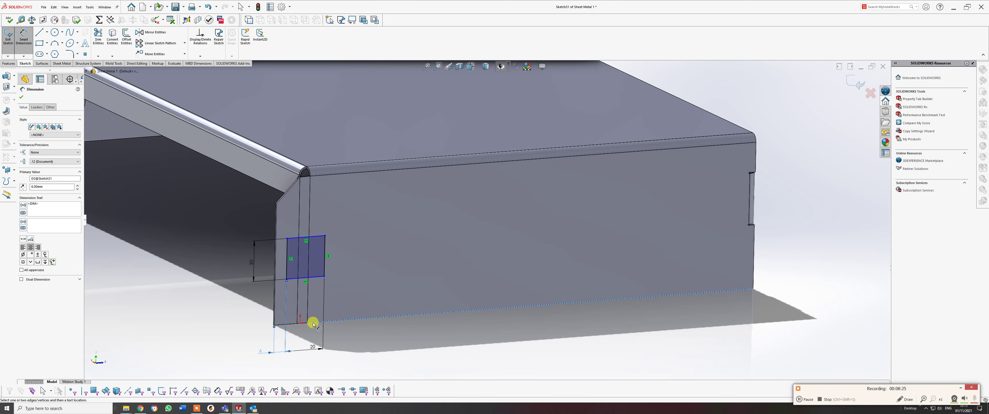
left_click(315, 280)
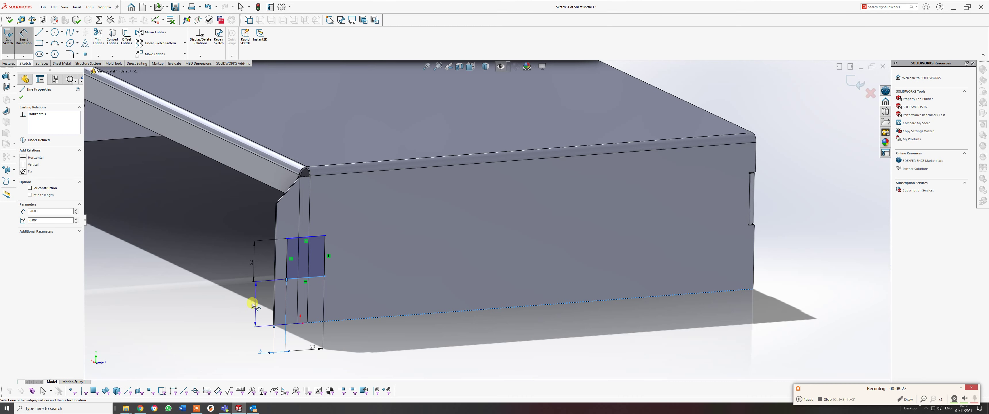
left_click(254, 308)
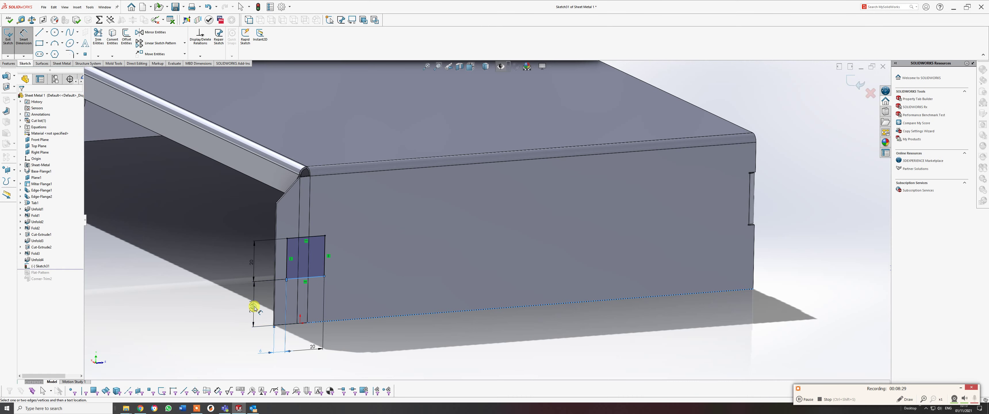
type("25")
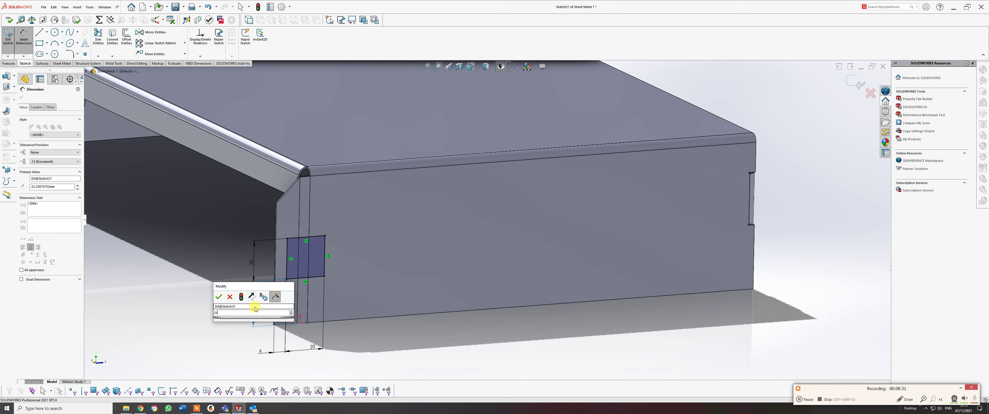
key("Return")
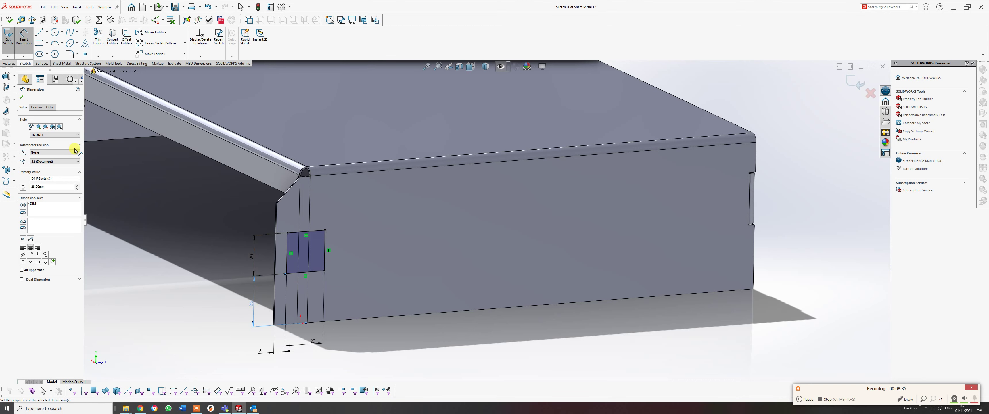
left_click(21, 98)
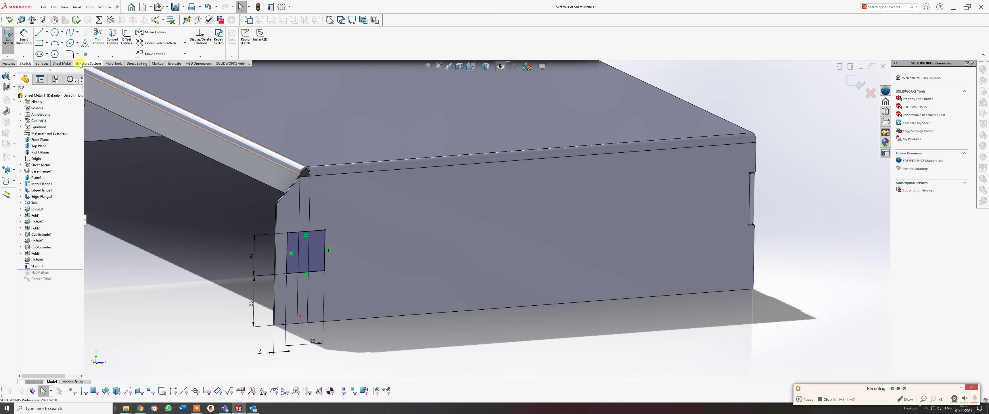
Cut the rectangle through the flattened bend with a blind sheet metal Extruded Cut linked to thickness, keeping it a normal cut.
left_click(66, 64)
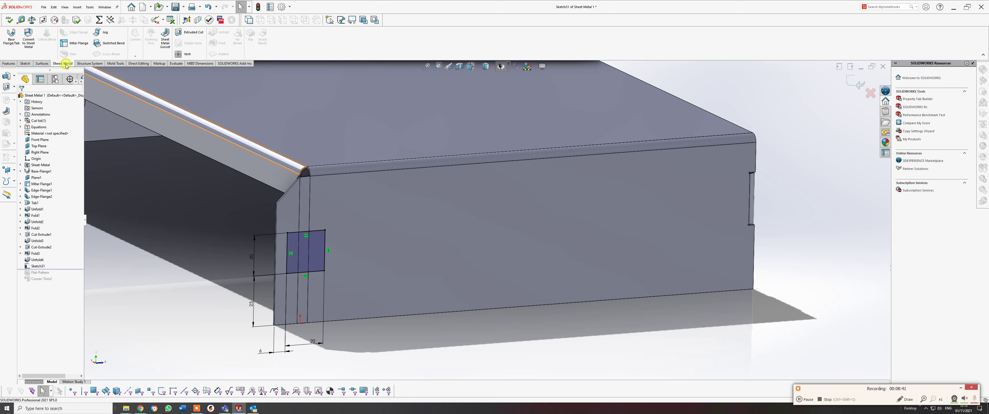
left_click(193, 32)
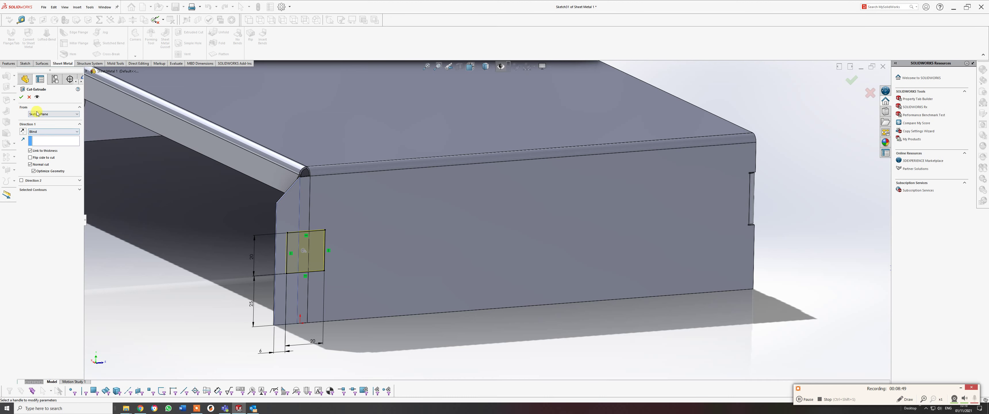
left_click(22, 97)
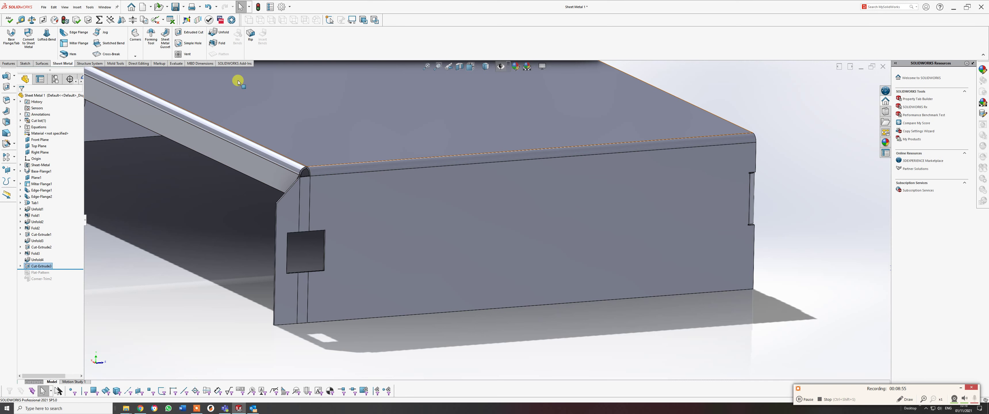
Fold the cut corner bend back up with the large side wall as the fixed face.
left_click(222, 44)
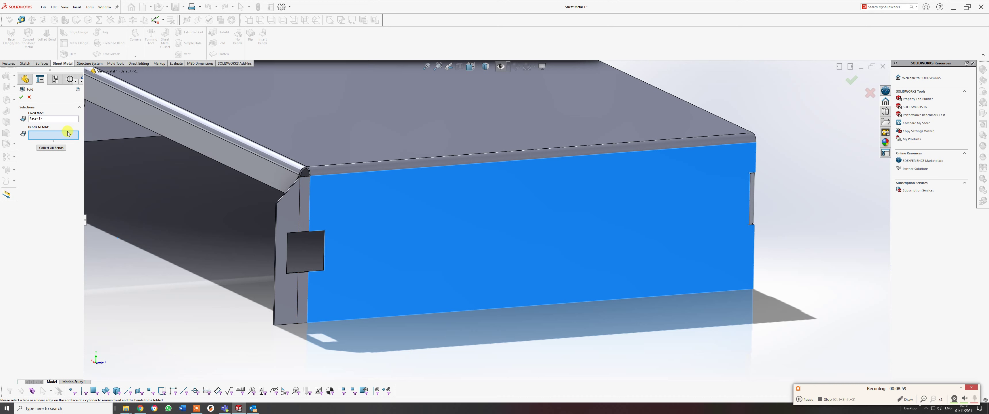
left_click(306, 223)
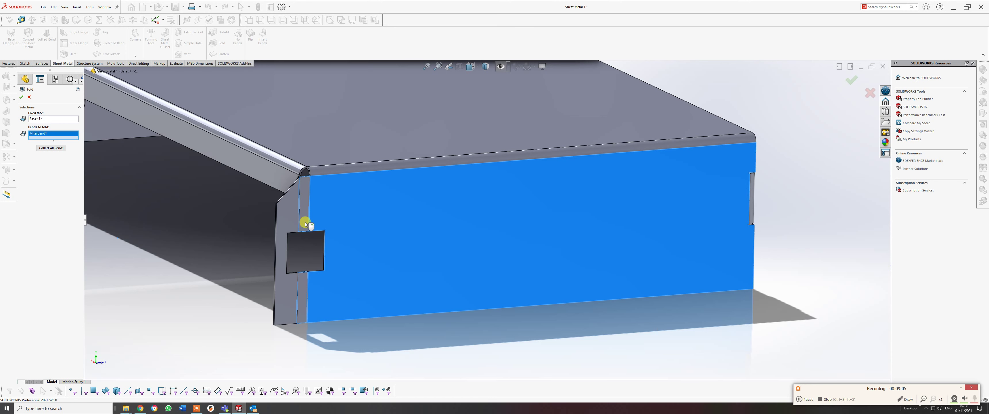
right_click(305, 221)
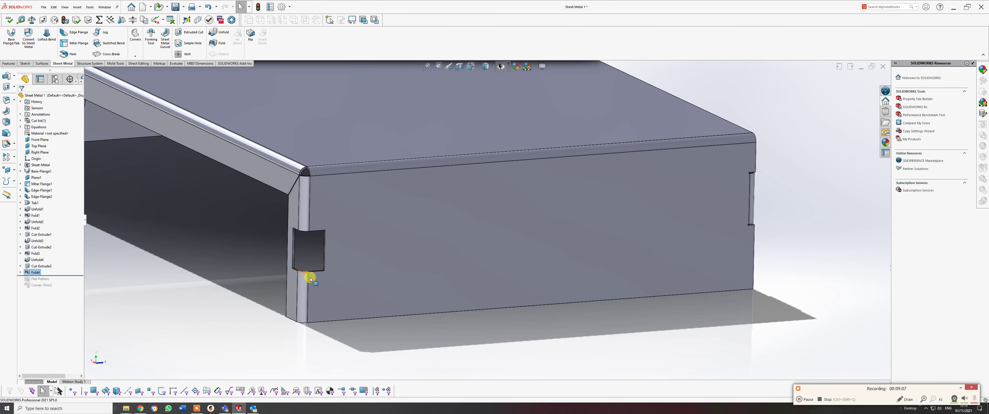
middle_click_drag(306, 222, 312, 262)
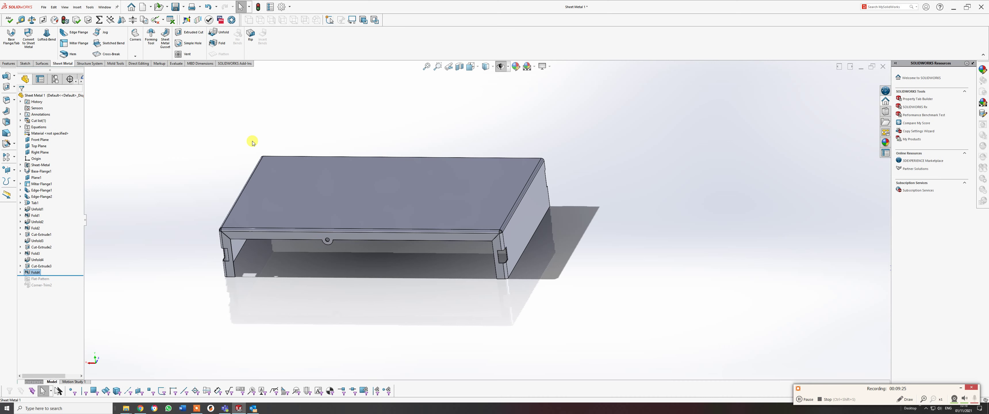
Make a drawing from the part using the Drawing template and an A3 landscape sheet.
left_click(43, 7)
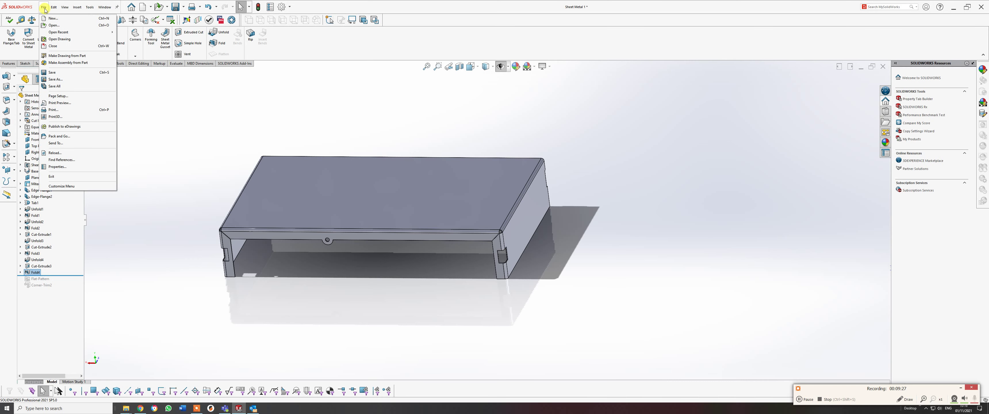
left_click(66, 55)
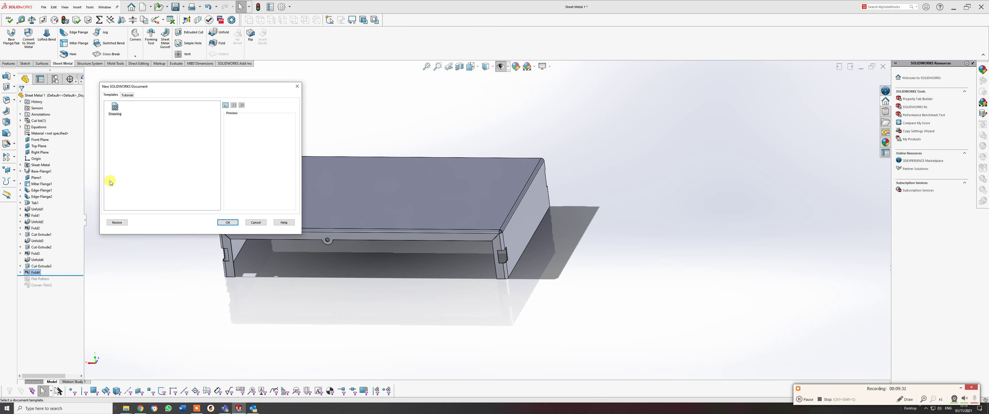
left_click(224, 223)
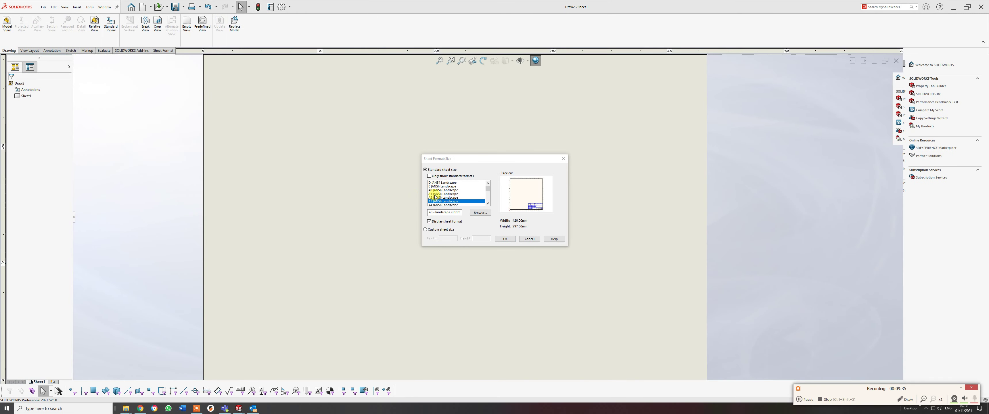
left_click(506, 239)
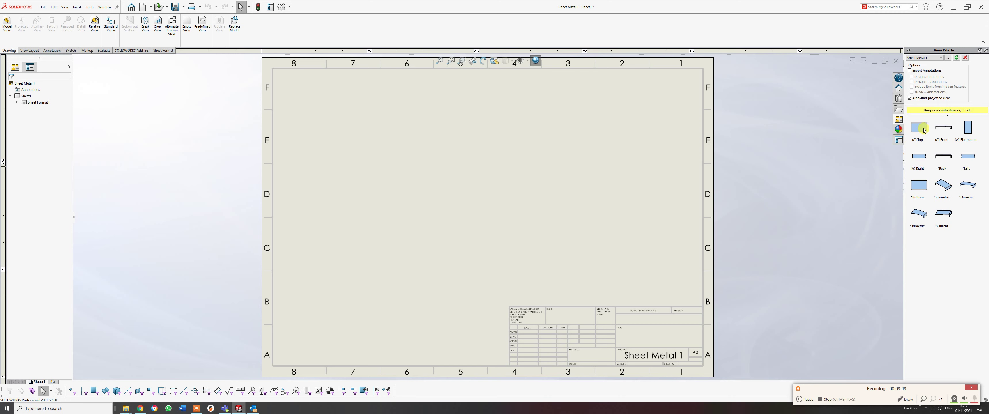
Place the Top view in the middle of the sheet, with projected views above, below and on both sides of it.
left_click_drag(924, 130, 467, 223)
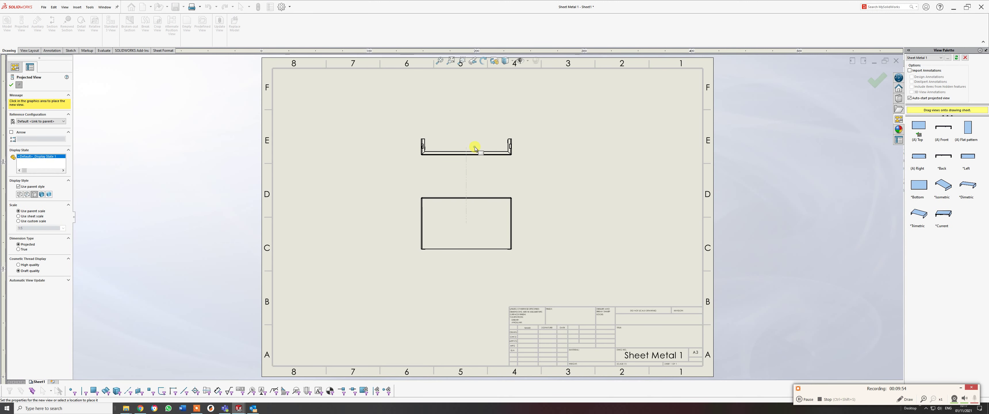
left_click(475, 148)
left_click(466, 284)
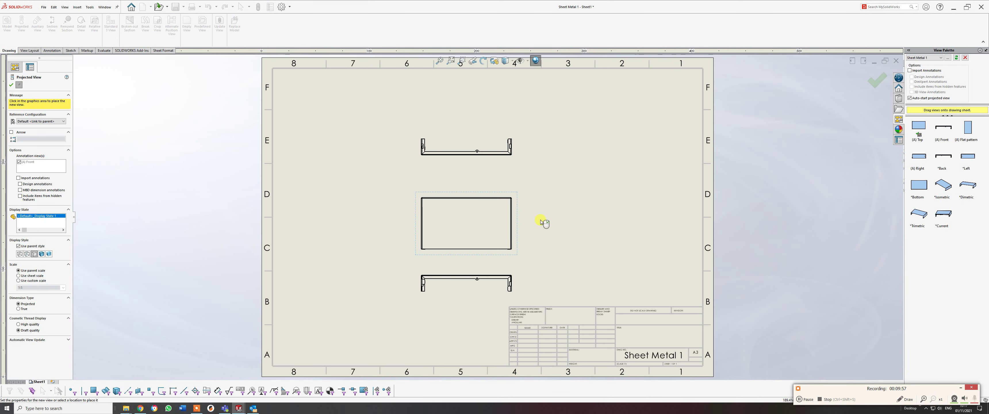
left_click(574, 221)
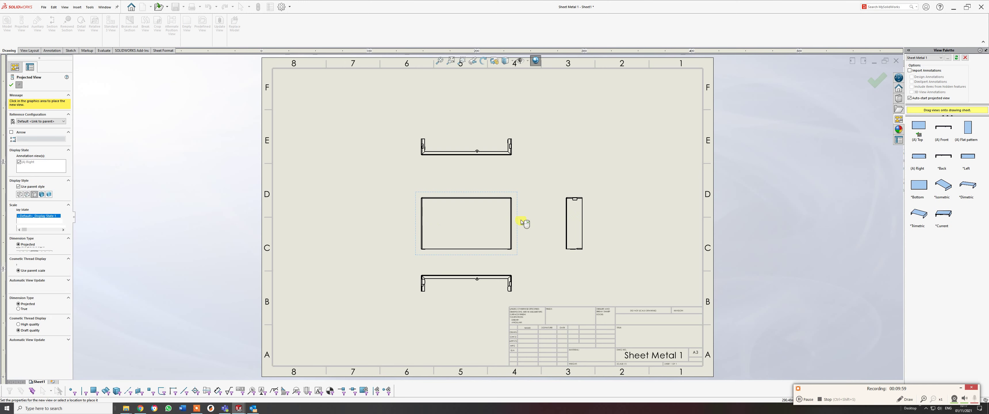
left_click(371, 226)
key("Escape")
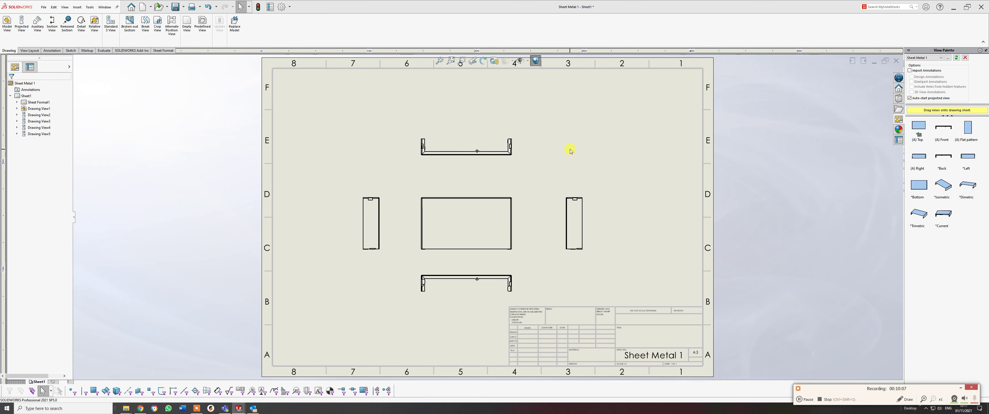
Roll the part's feature history back to just after Cut-Extrude2 and examine how the drawing views respond.
key("ctrl+Tab")
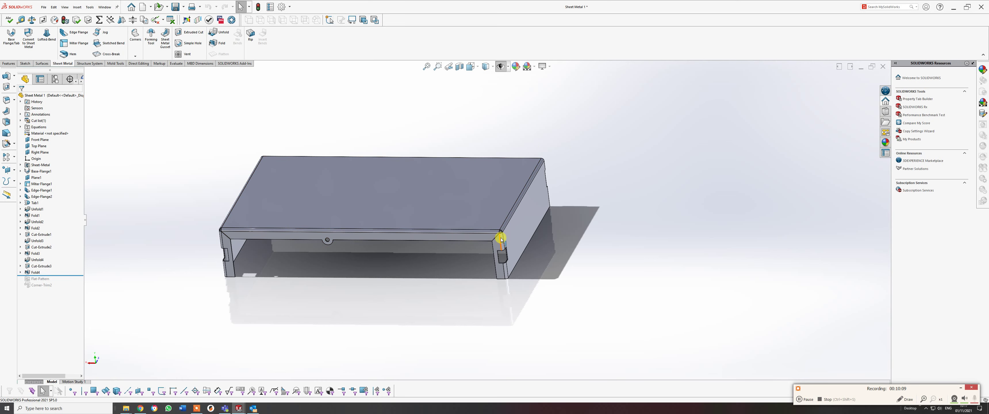
scroll(501, 239, "down", 5)
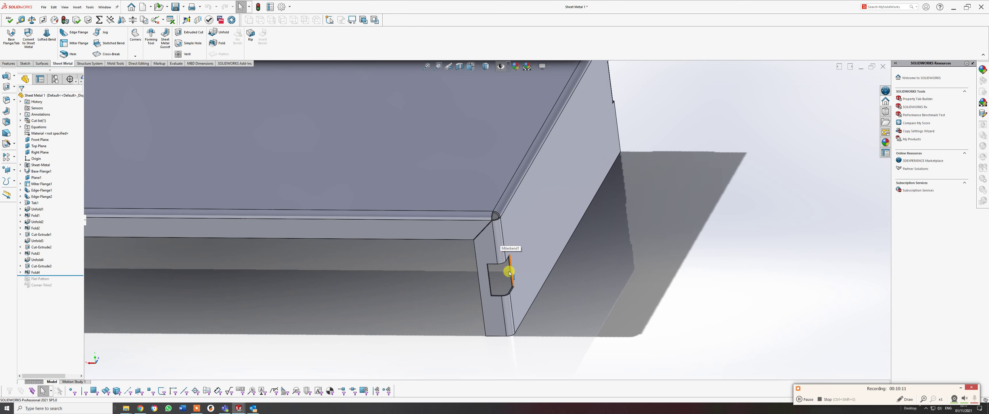
scroll(510, 273, "up", 5)
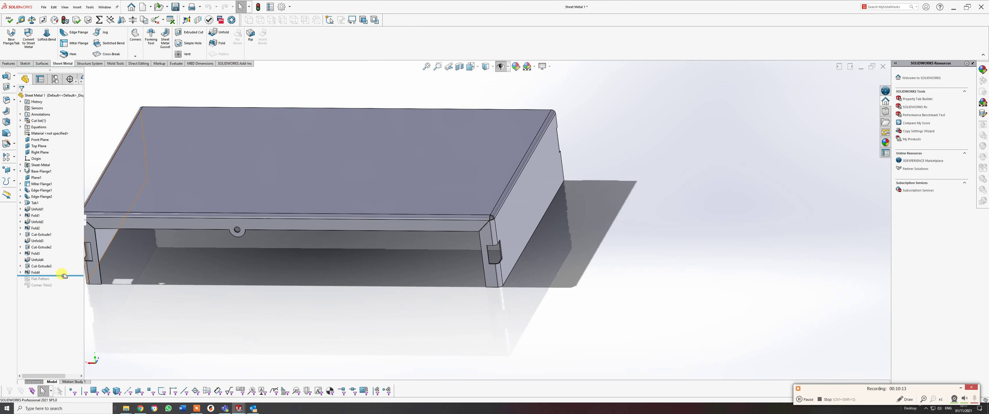
left_click_drag(63, 275, 66, 249)
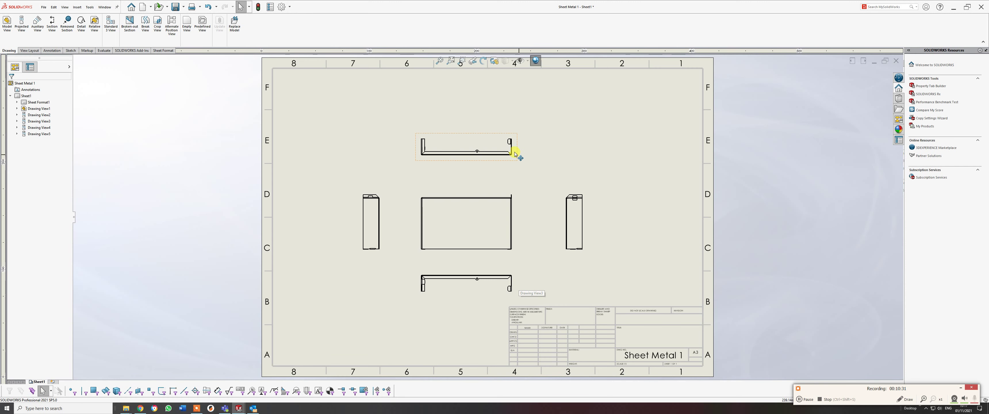
scroll(515, 143, "down", 3)
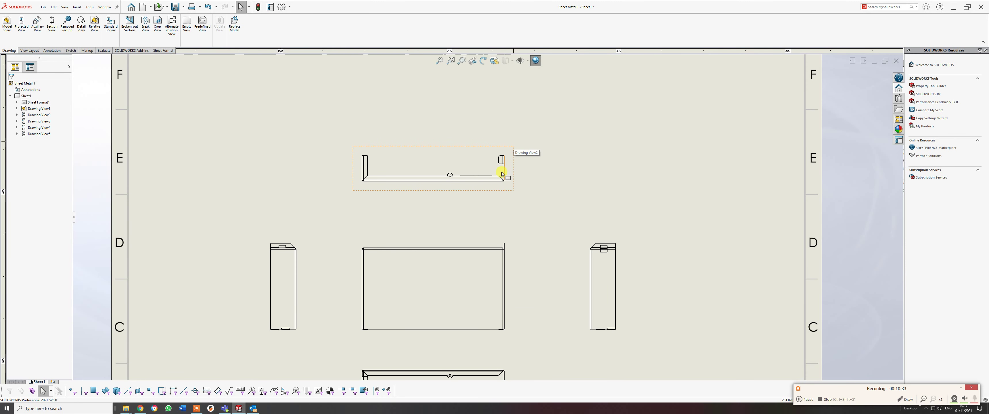
scroll(490, 170, "down", 1)
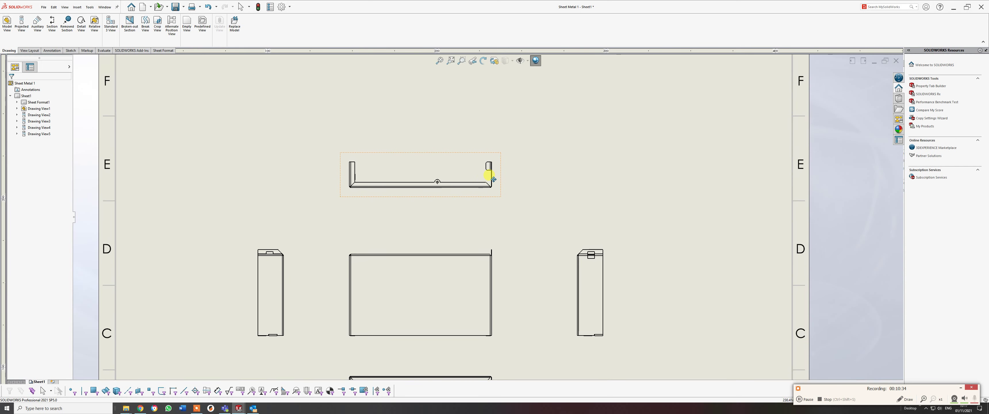
scroll(475, 151, "up", 1)
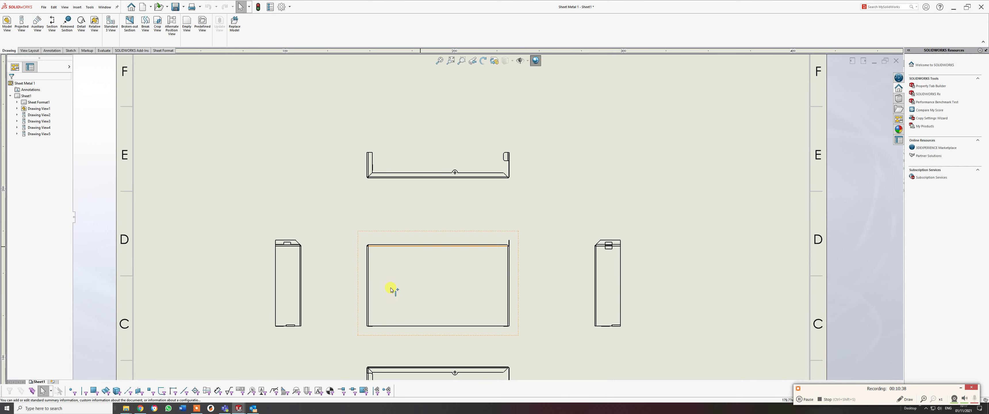
scroll(392, 290, "up", 3)
scroll(507, 287, "down", 3)
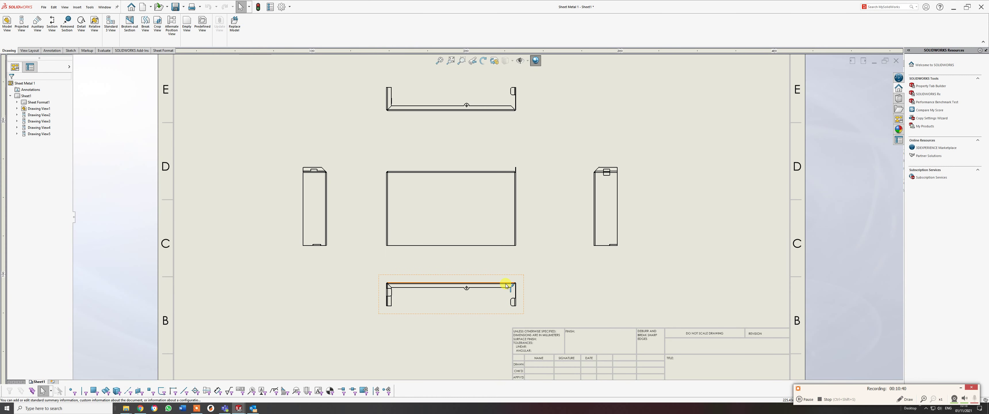
Roll the part's feature history forward past Fold4 and inspect the corner openings in the updated drawing views.
key("ctrl+Tab")
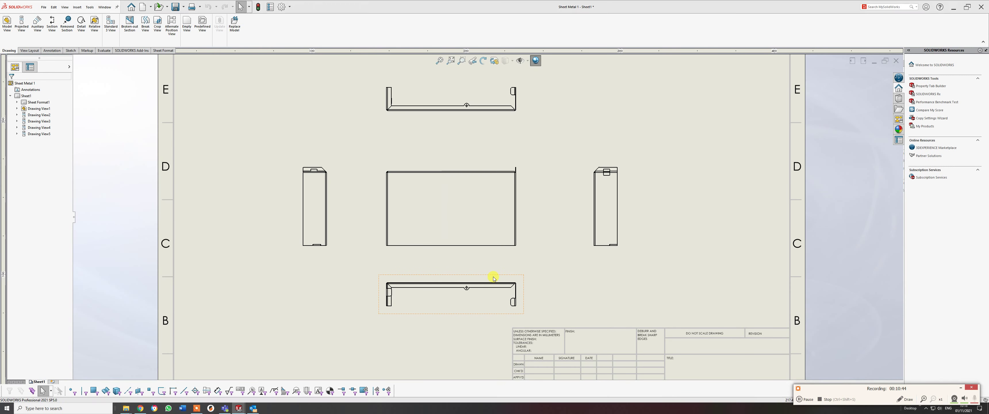
key("ctrl+Tab")
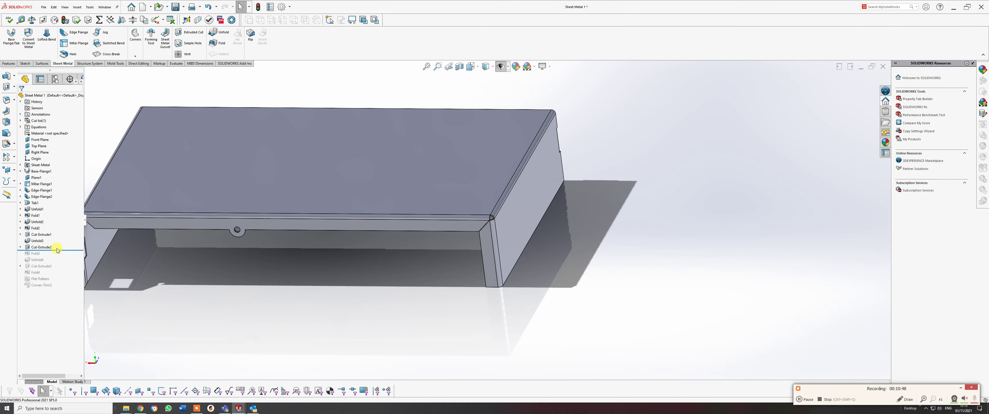
left_click_drag(57, 250, 56, 275)
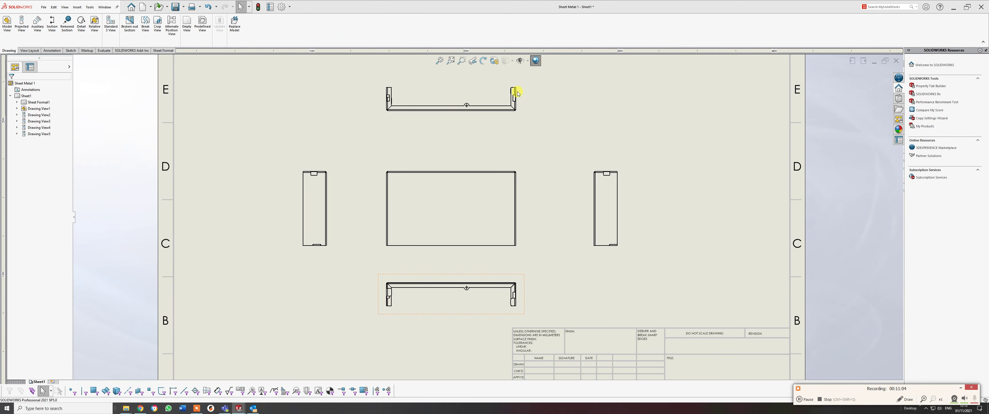
scroll(519, 94, "down", 5)
scroll(510, 132, "down", 5)
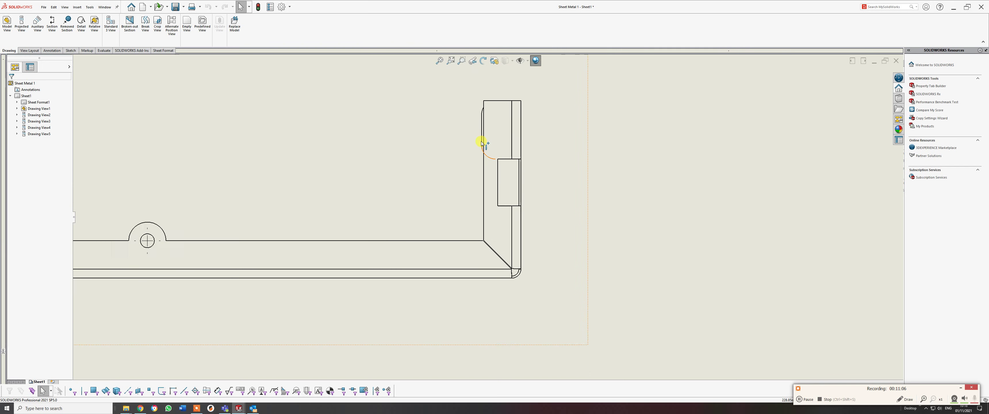
scroll(486, 192, "up", 10)
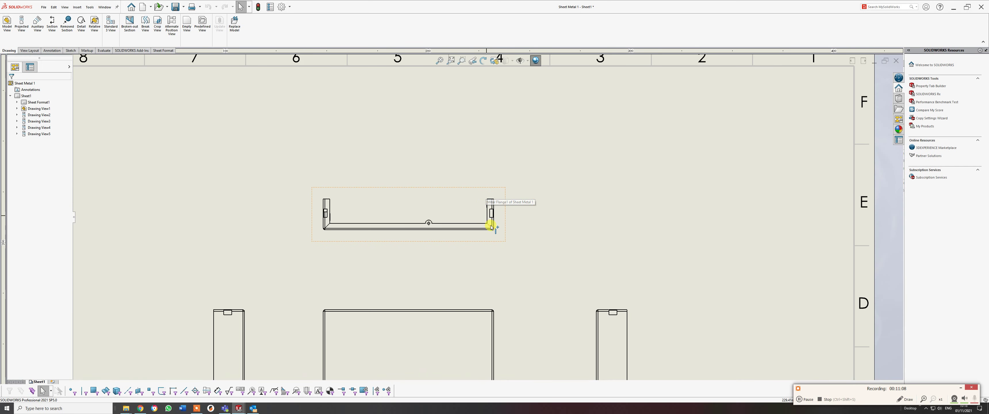
scroll(504, 242, "up", 2)
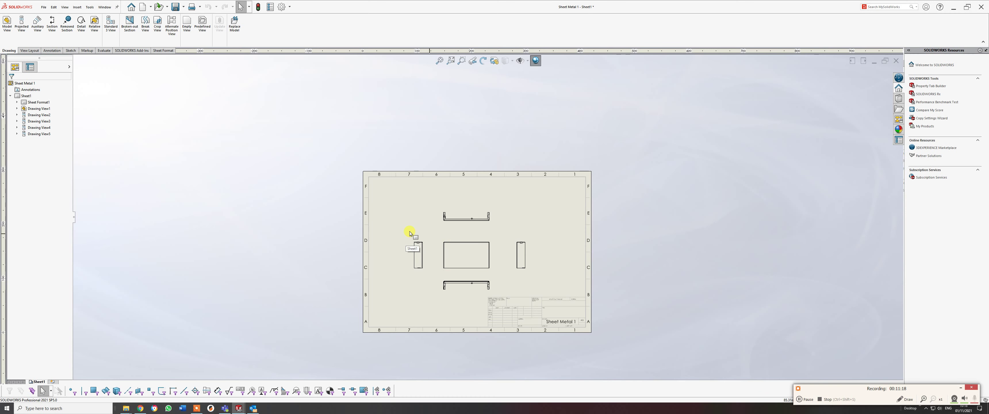
Close the part's drawing without saving the modified documents and return to the sheet metal part.
key("alt+Tab")
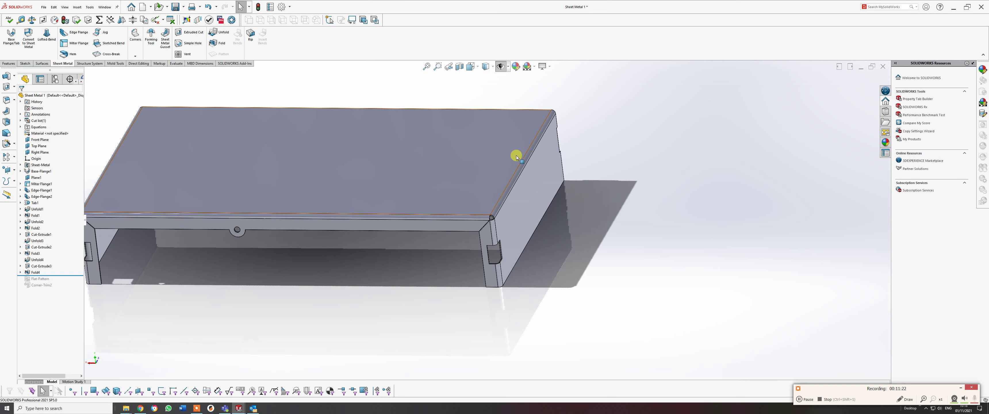
key("alt+Tab")
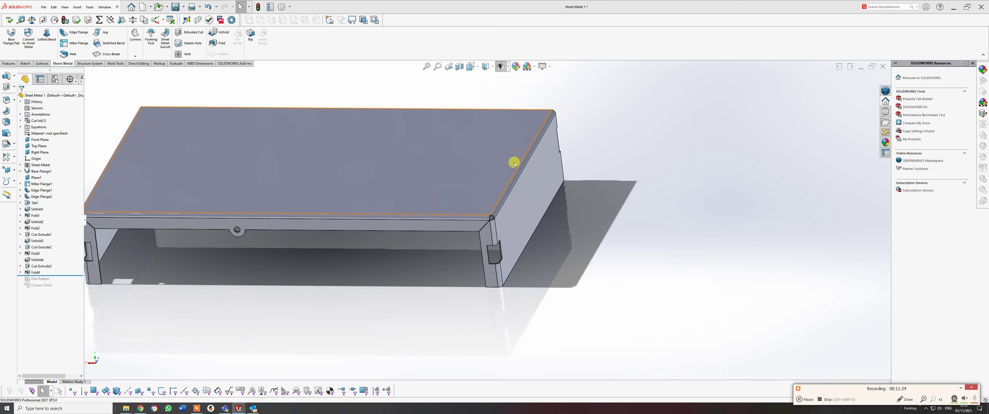
key("alt+Tab")
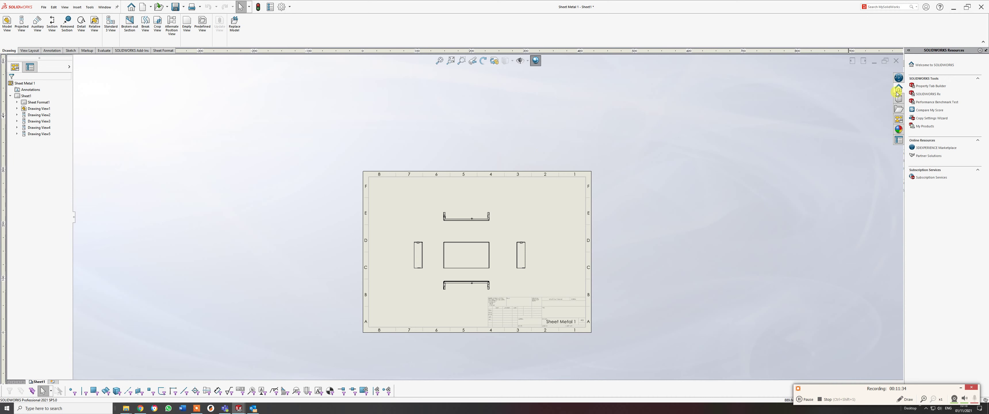
left_click(897, 60)
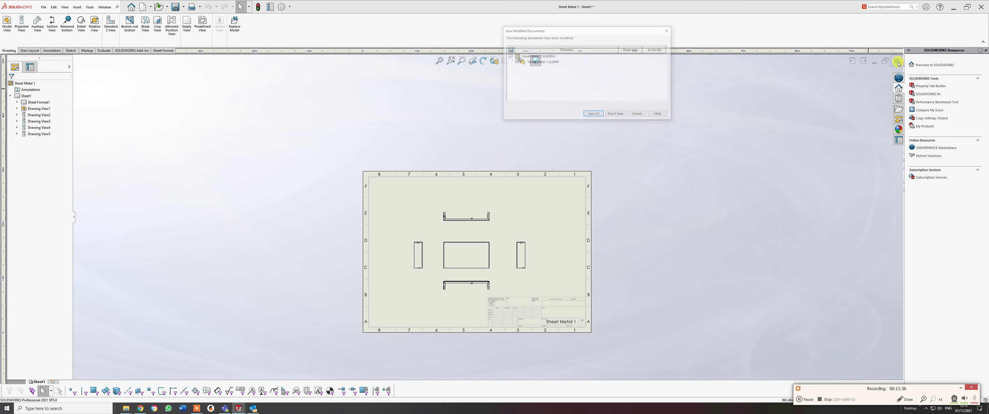
left_click(612, 115)
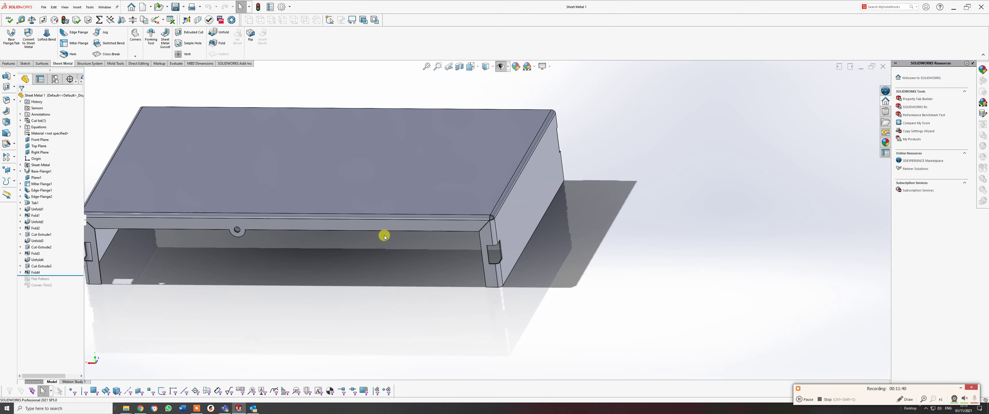
scroll(386, 232, "up", 3)
mouse_move(393, 229)
middle_mouse_down()
mouse_move(453, 214)
mouse_move(393, 217)
middle_mouse_up()
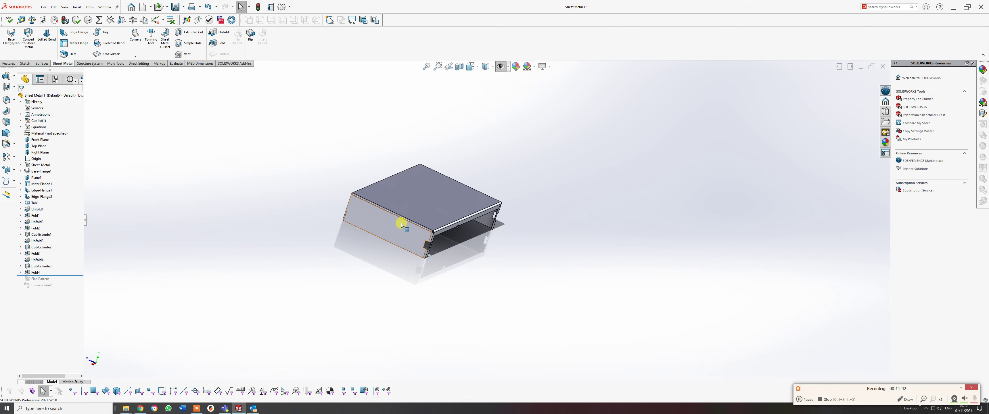
scroll(399, 220, "down", 5)
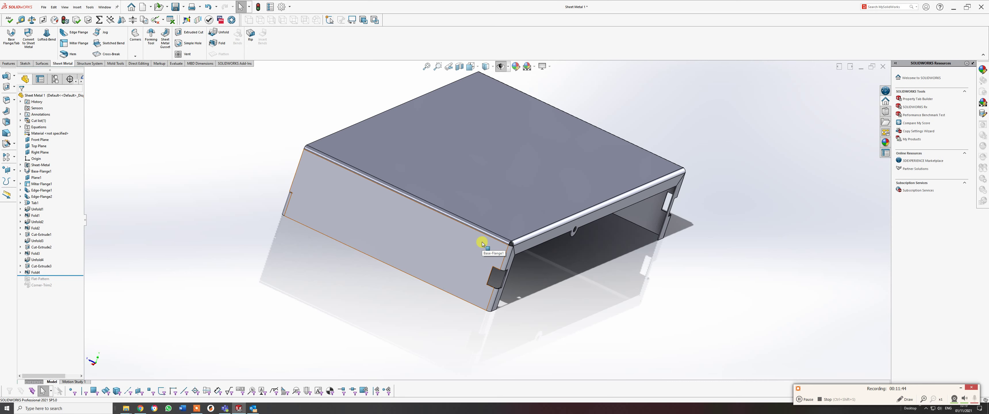
scroll(533, 221, "down", 2)
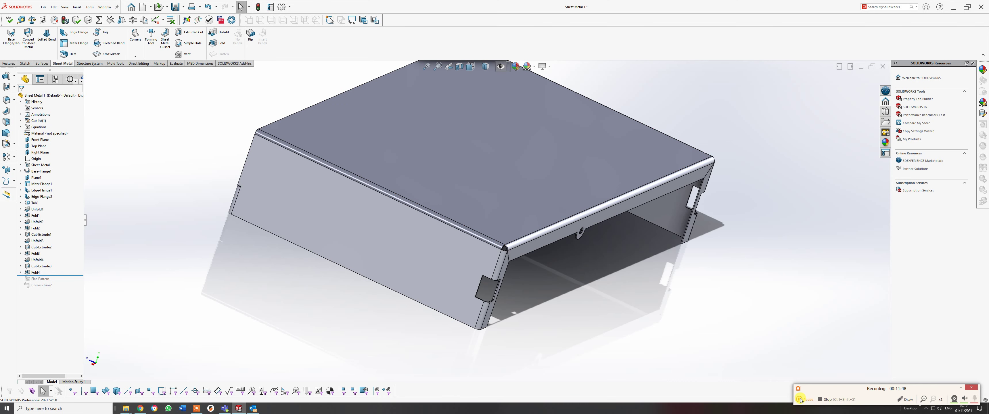
left_click(801, 400)
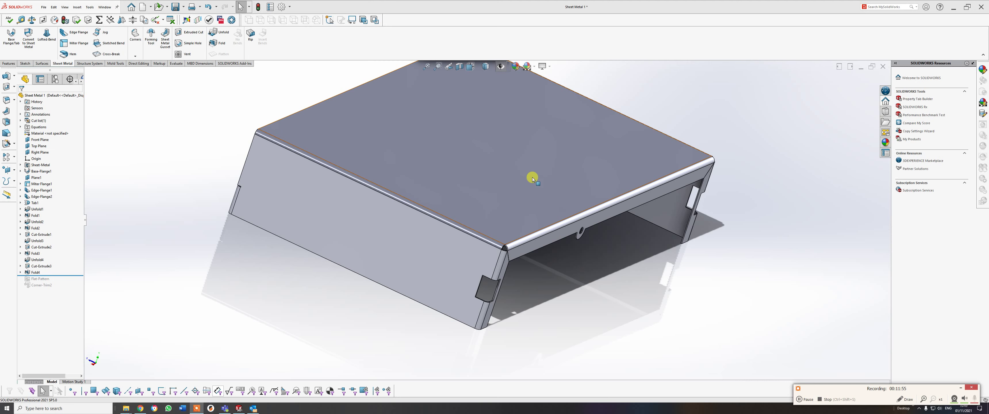
middle_click_drag(532, 177, 472, 183)
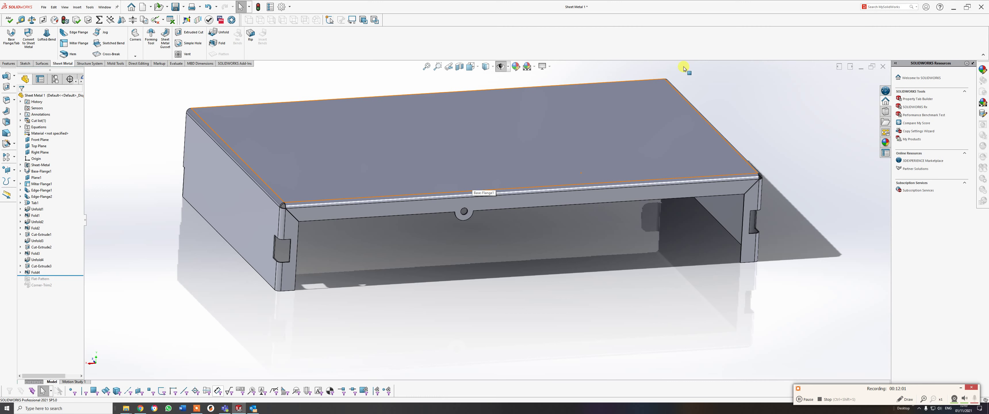
Open the Design Library and go back through the previously viewed folders to review the emboss and lance forming tools.
left_click(886, 113)
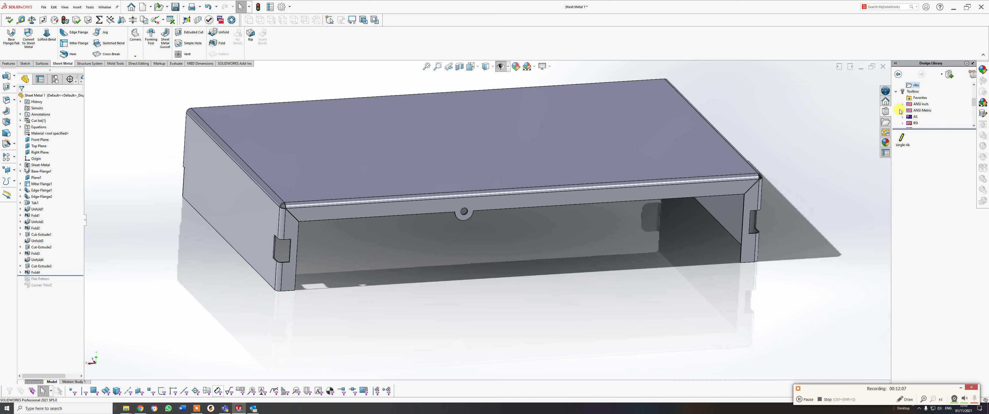
left_click(917, 86)
left_click(899, 76)
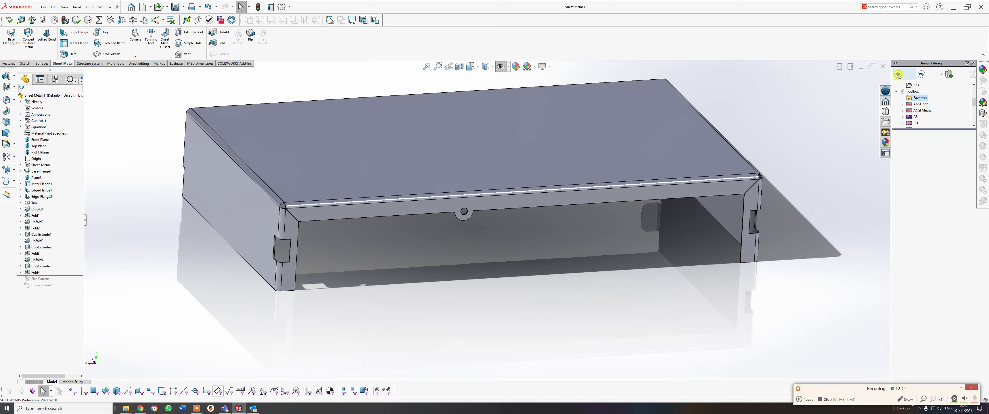
left_click(899, 75)
left_click(898, 76)
left_click(899, 76)
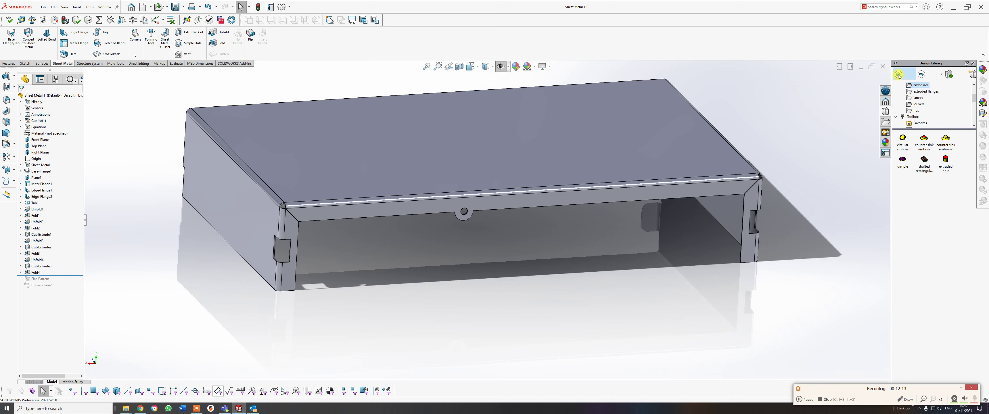
left_click(899, 75)
left_click(899, 75)
left_click(898, 75)
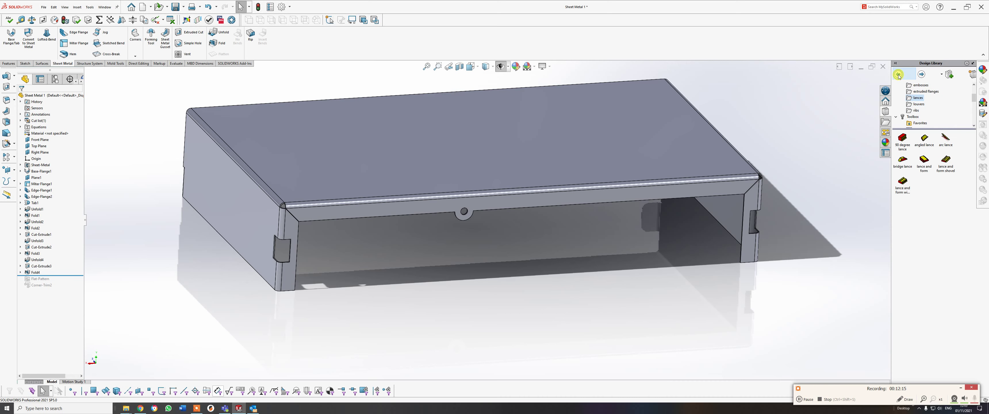
left_click(898, 76)
left_click(899, 76)
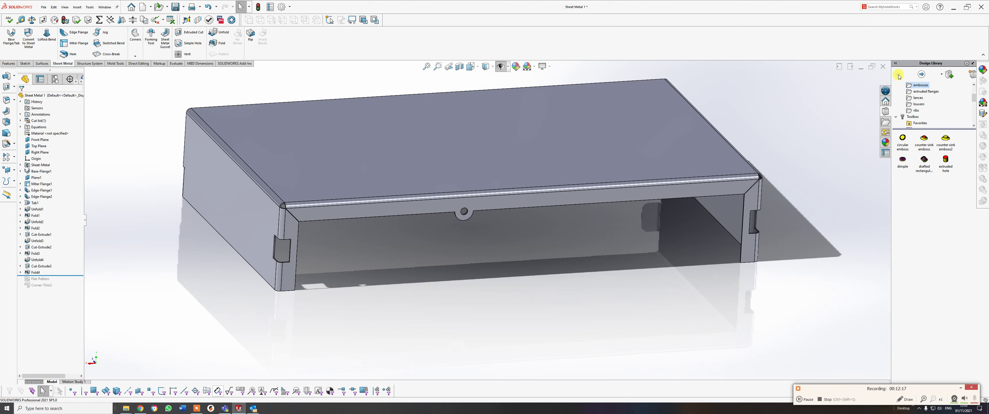
Collapse the SOLIDWORKS Content group, look through the Toolbox standards, and return to the collapsed forming tools folder.
left_click(896, 116)
left_click(899, 86)
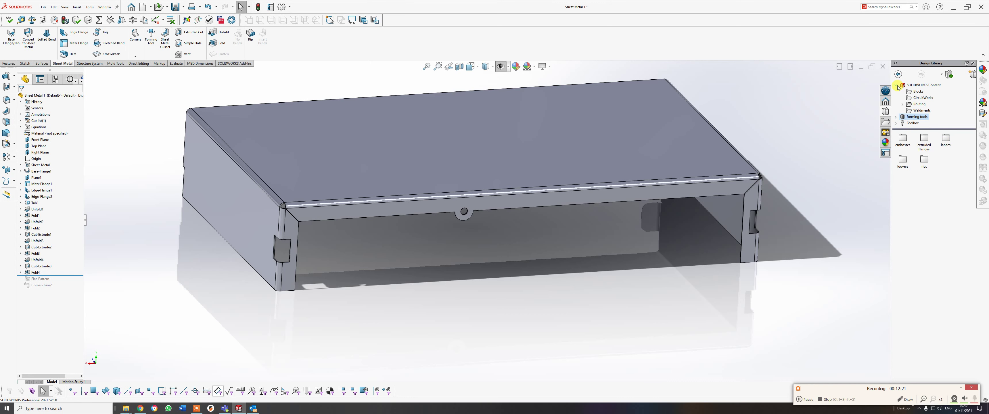
left_click(898, 86)
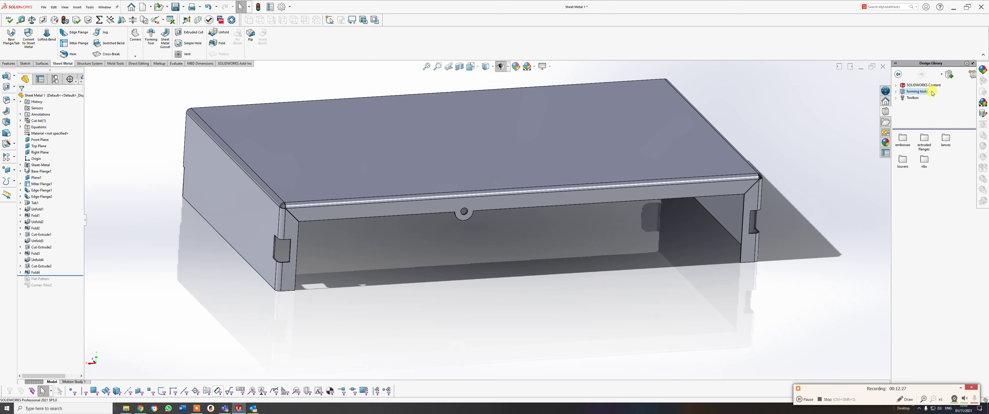
left_click(896, 99)
scroll(921, 97, "down", 1)
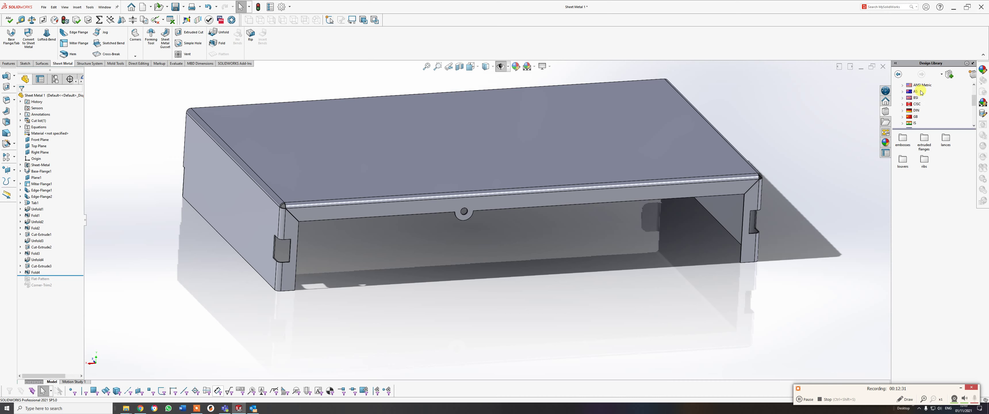
scroll(921, 92, "down", 3)
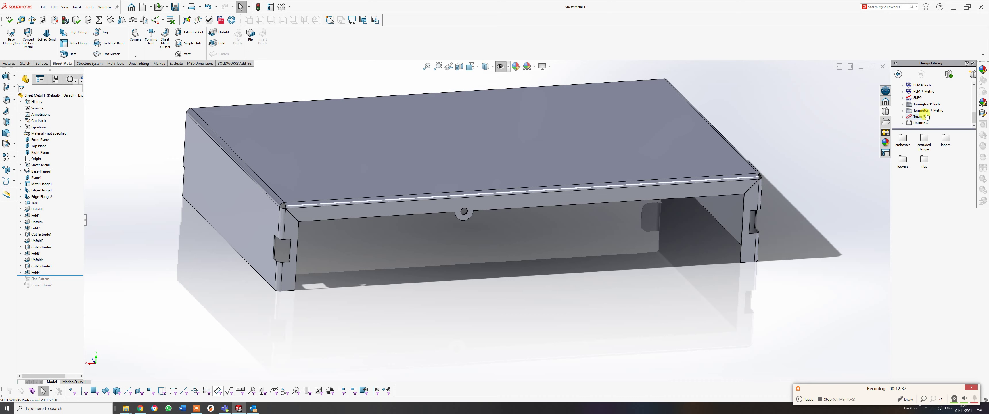
left_click(898, 75)
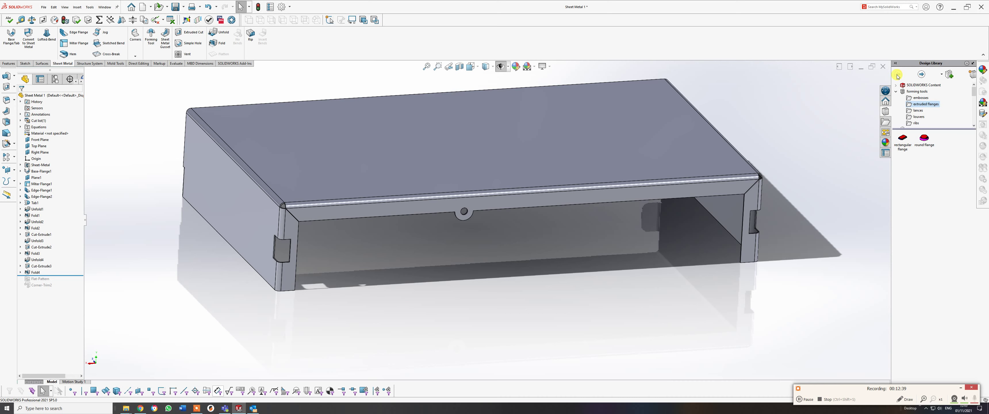
left_click(896, 92)
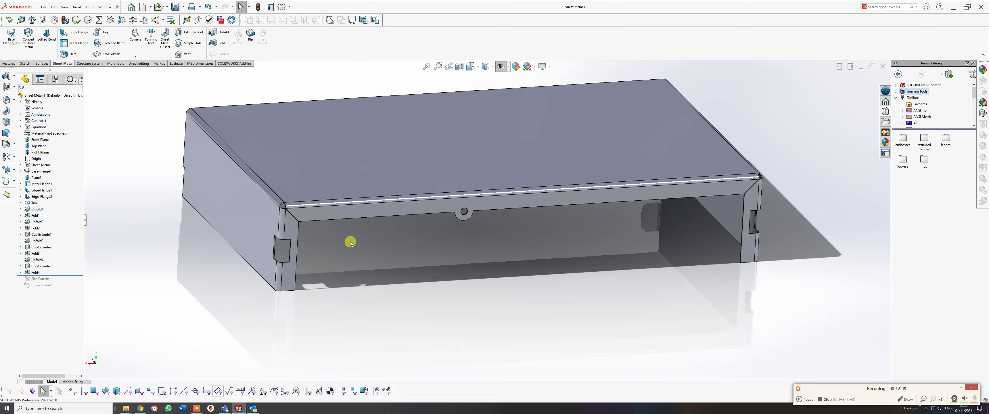
Switch to File Explorer and open the folder C:\ProgramData\SOLIDWORKS\SOLIDWORKS 2021\design library.
mouse_move(127, 409)
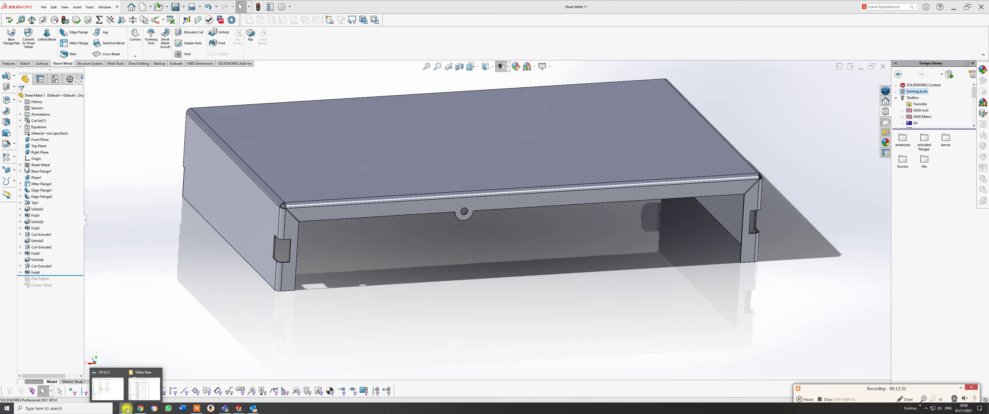
mouse_move(116, 396)
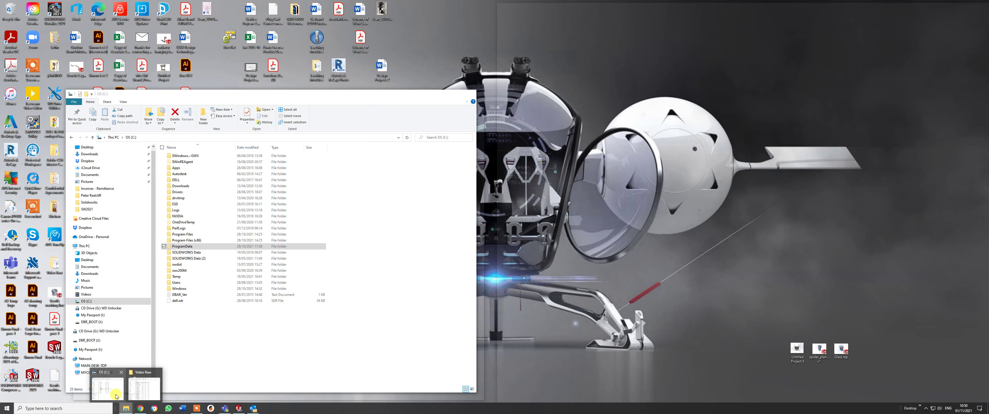
left_click(116, 394)
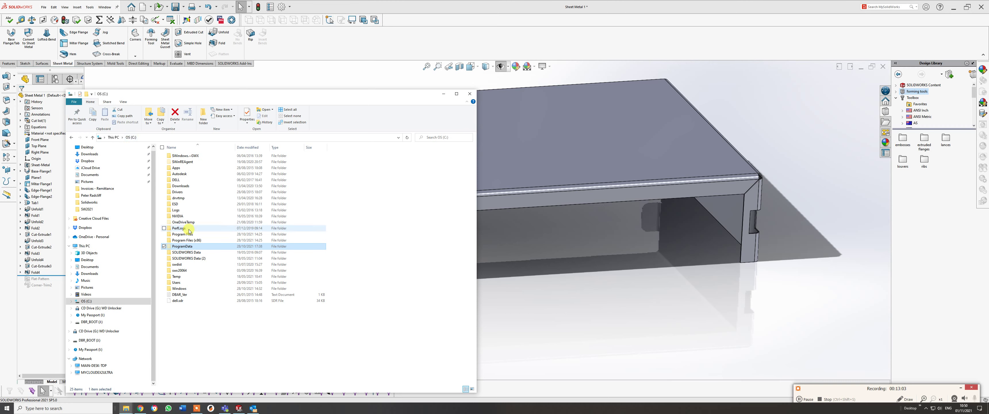
double_click(184, 246)
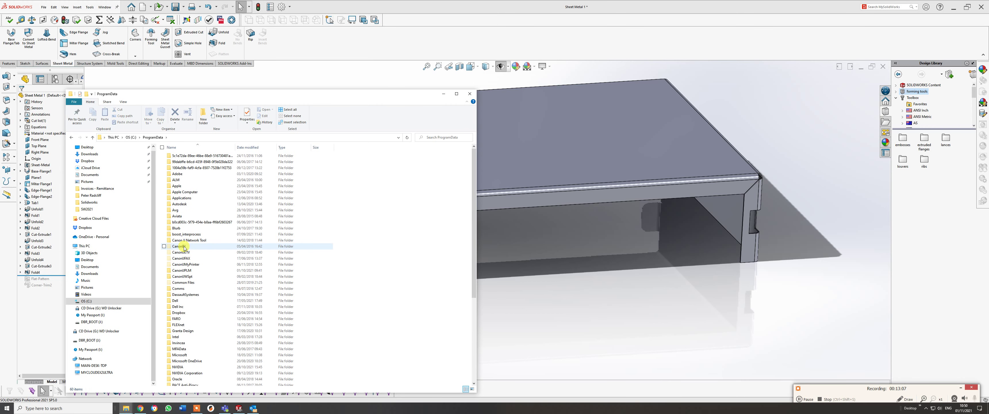
scroll(186, 294, "down", 4)
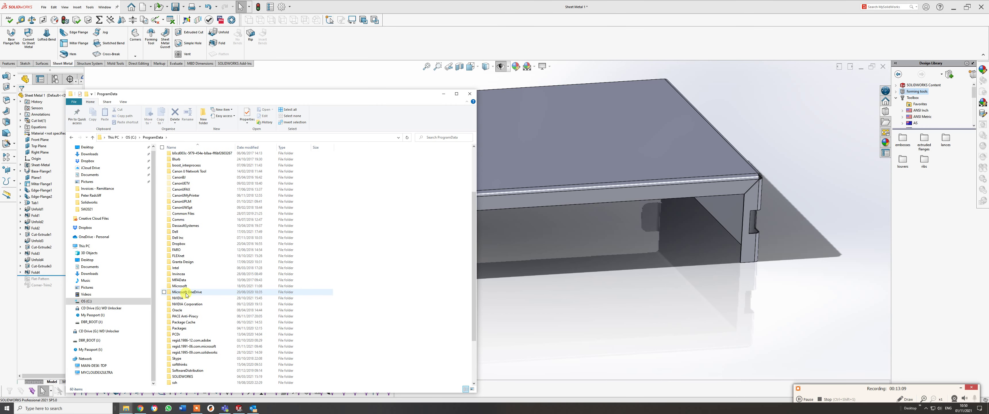
scroll(186, 294, "down", 2)
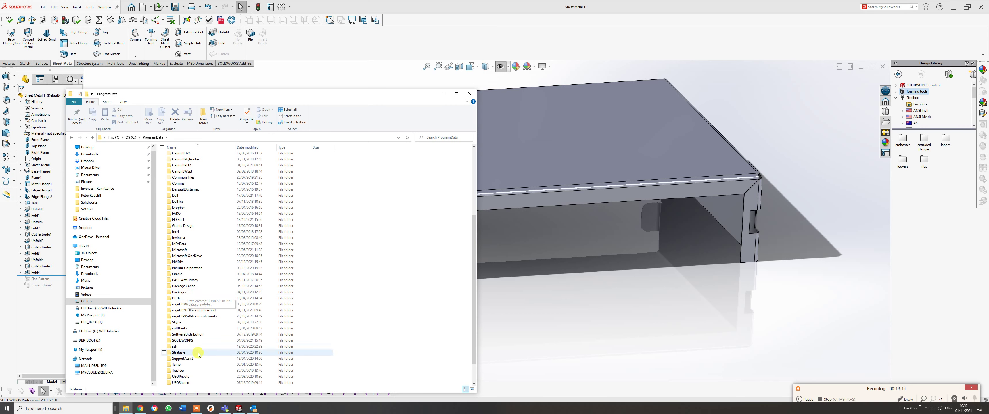
double_click(179, 341)
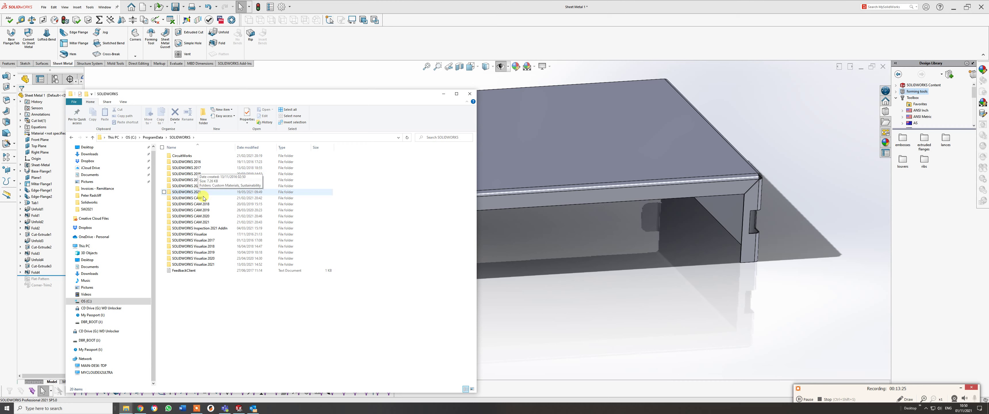
double_click(185, 193)
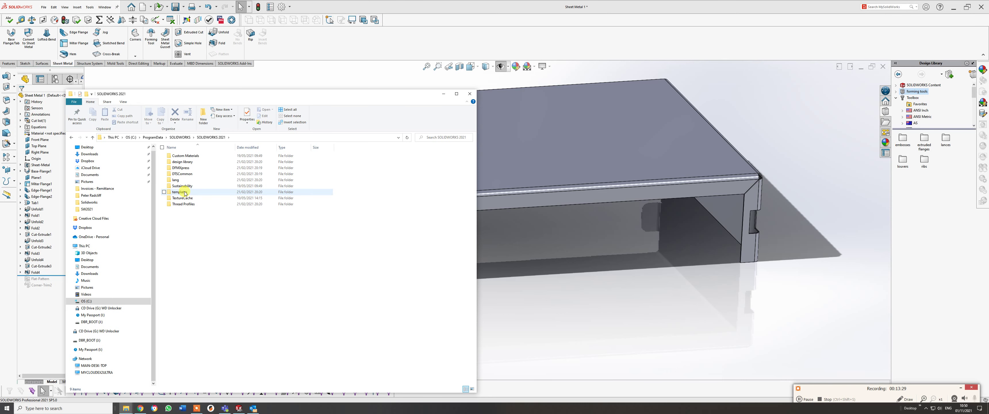
double_click(185, 162)
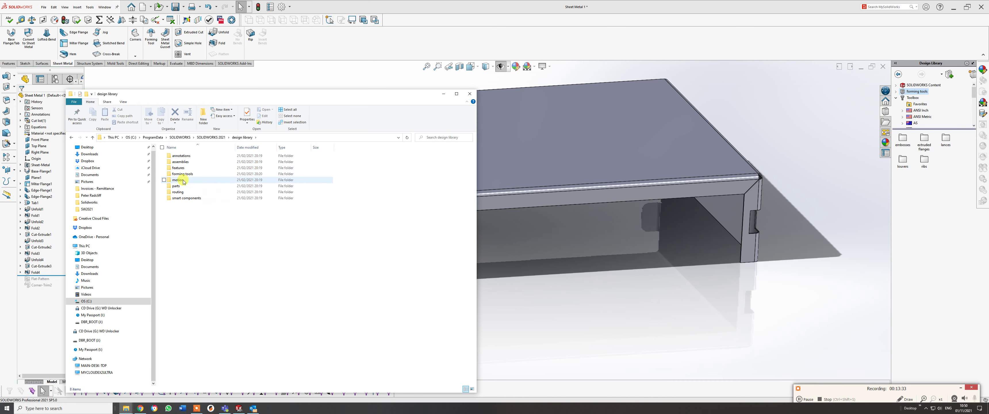
Try to add the forming tools folder from File Explorer to the Design Library.
left_click(181, 175)
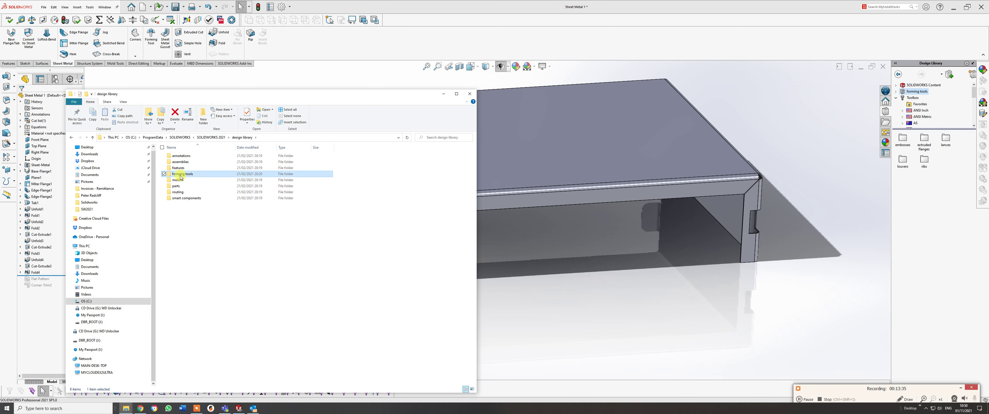
left_click_drag(181, 176, 953, 111)
left_click_drag(954, 111, 189, 176)
Expand the forming tools folder and look through its embosses, extruded flanges, lances, louvers and ribs.
left_click(898, 92)
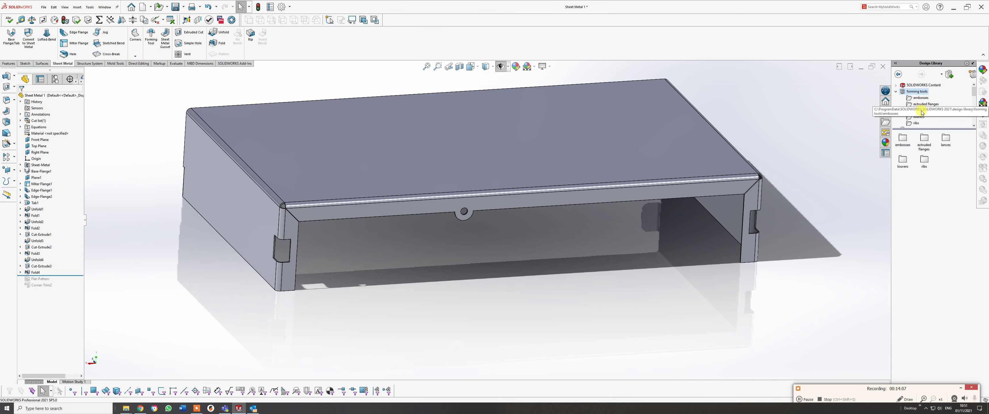
left_click(922, 98)
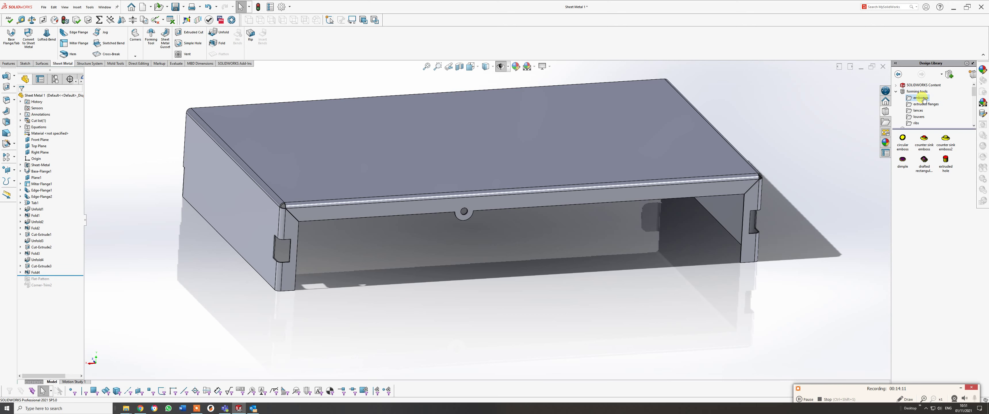
left_click(927, 105)
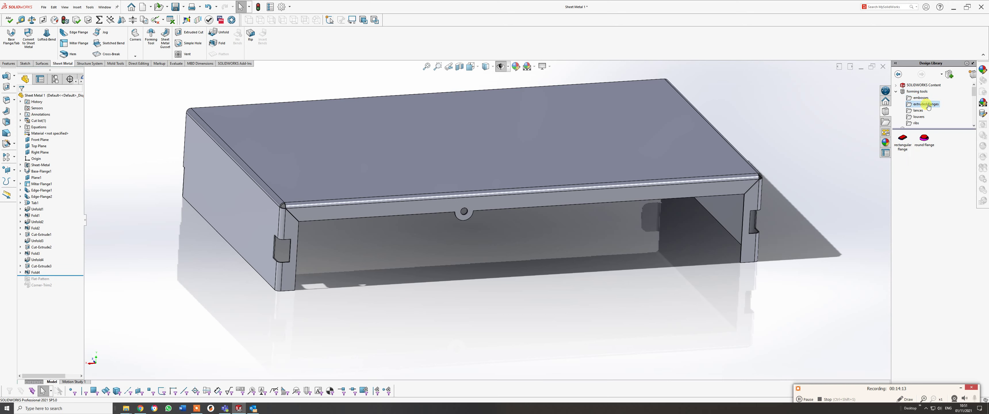
left_click(918, 110)
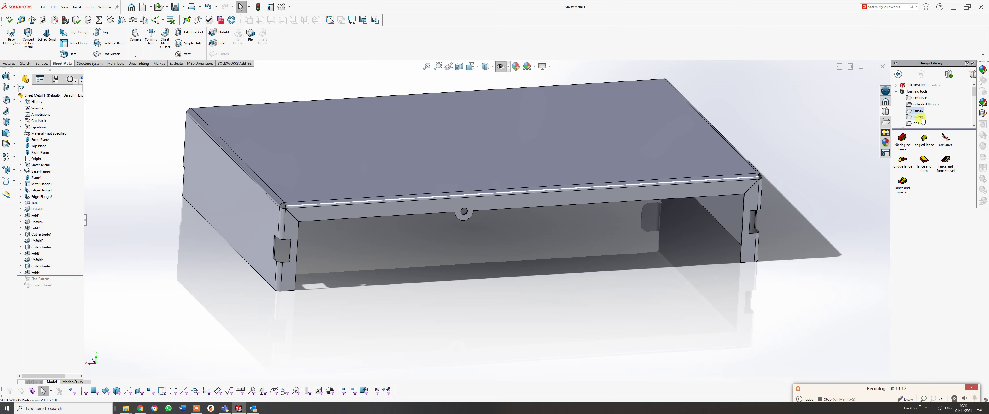
left_click(921, 118)
scroll(920, 116, "down", 1)
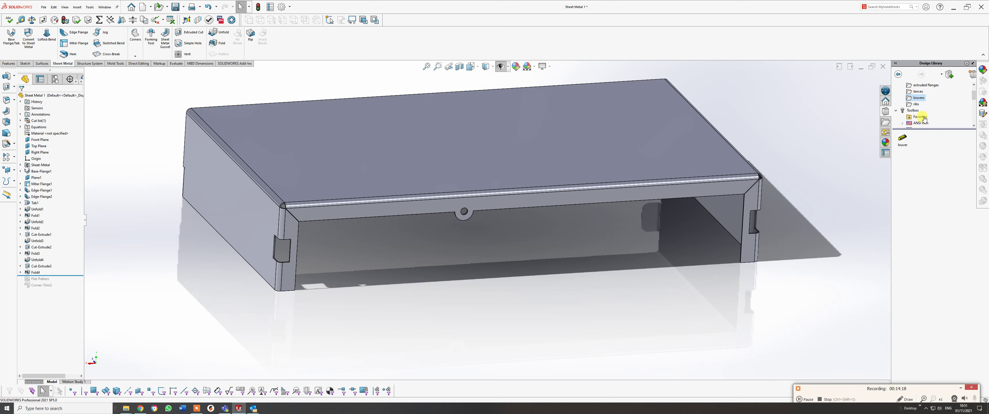
left_click(915, 104)
left_click_drag(903, 141, 900, 121)
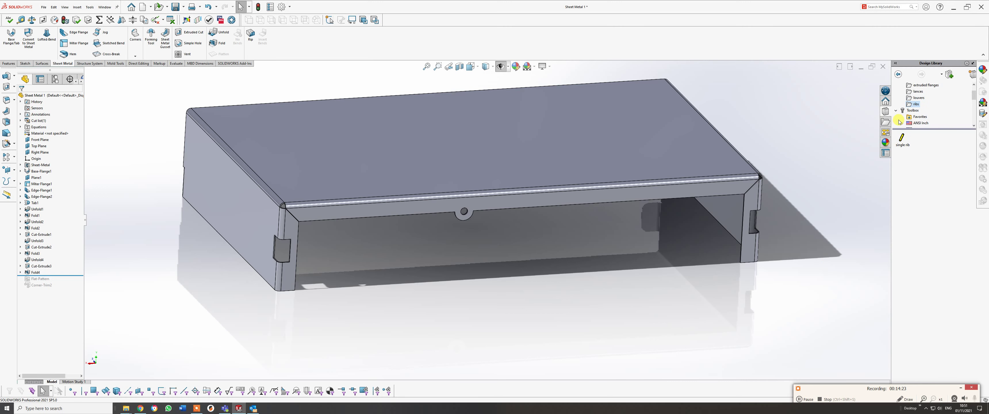
left_click(800, 399)
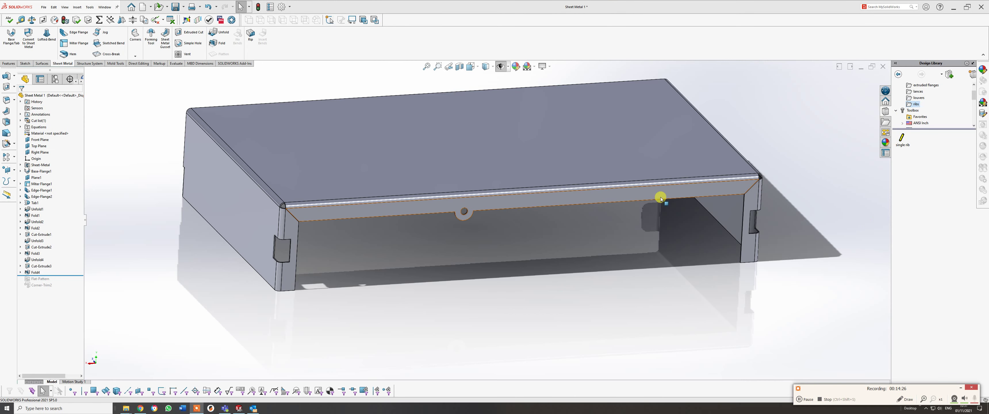
Place the counter sink emboss forming tool from the embosses folder on the outer face of the side wall.
middle_click_drag(659, 196, 567, 241)
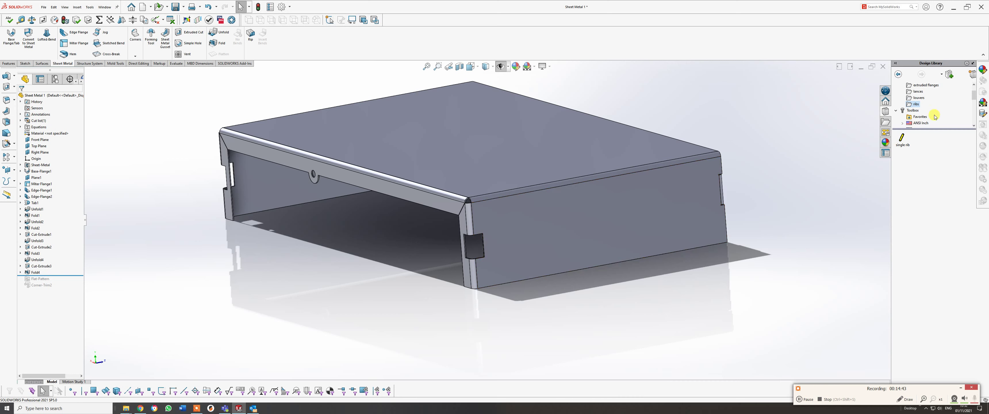
scroll(929, 104, "up", 1)
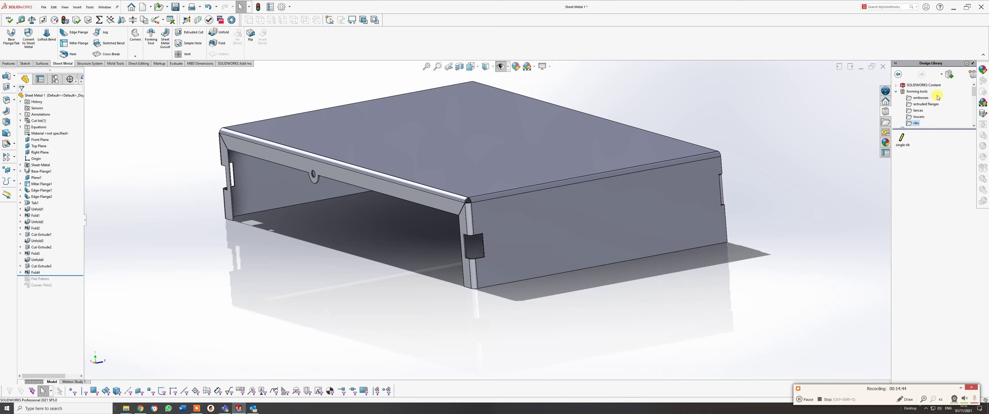
left_click(922, 99)
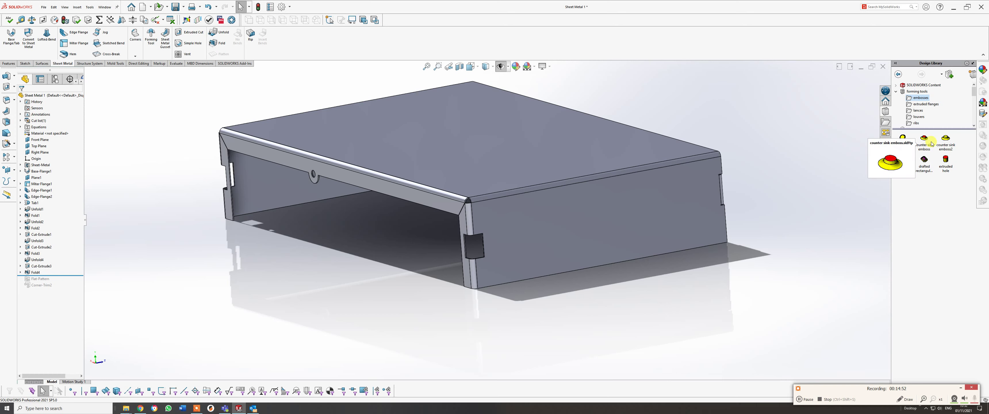
mouse_move(950, 145)
left_click_drag(924, 142, 689, 212)
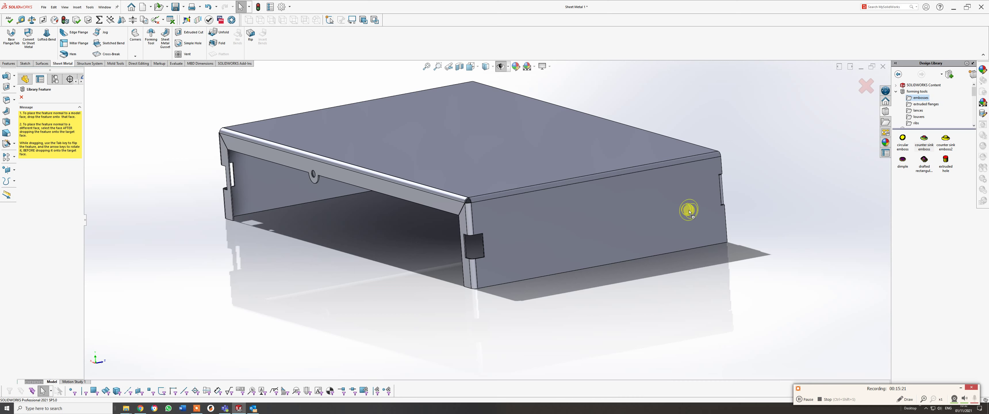
left_click_drag(689, 210, 689, 211)
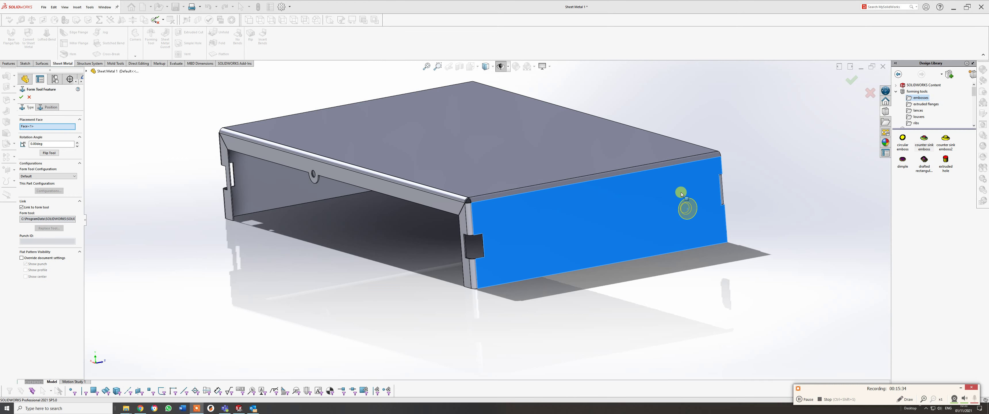
Position the emboss centre horizontally with a 45 mm dimension from the side wall's nearest vertical edge.
left_click(52, 109)
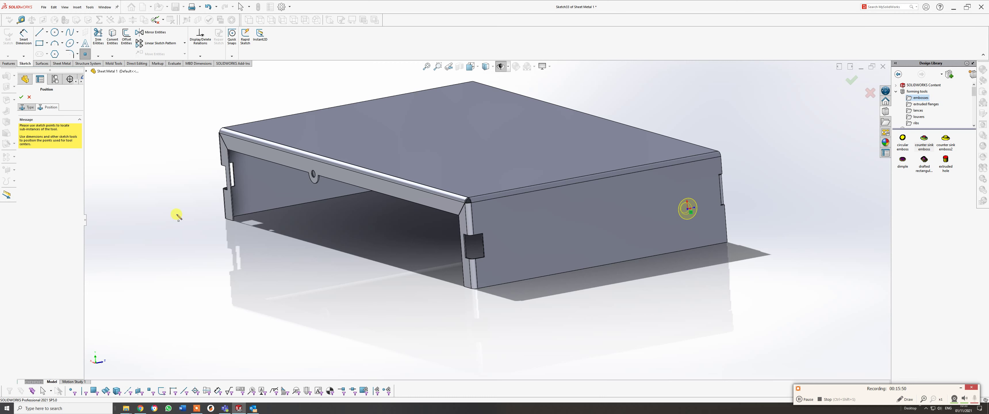
left_click(24, 36)
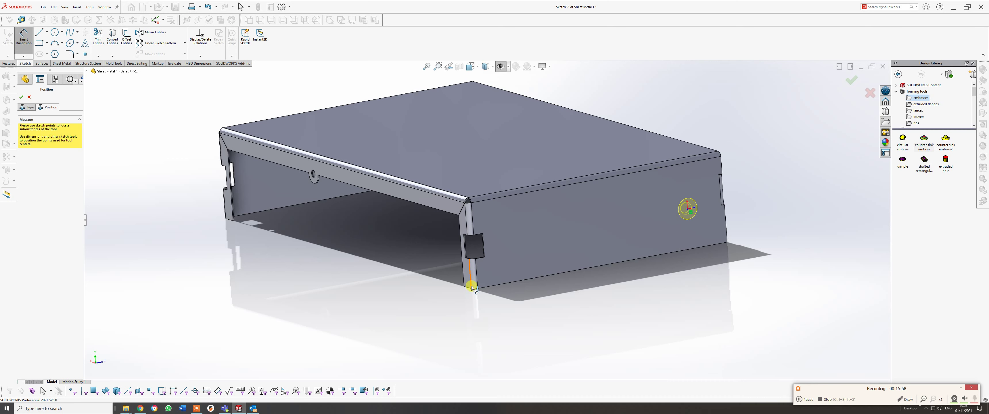
middle_click_drag(469, 282, 553, 290)
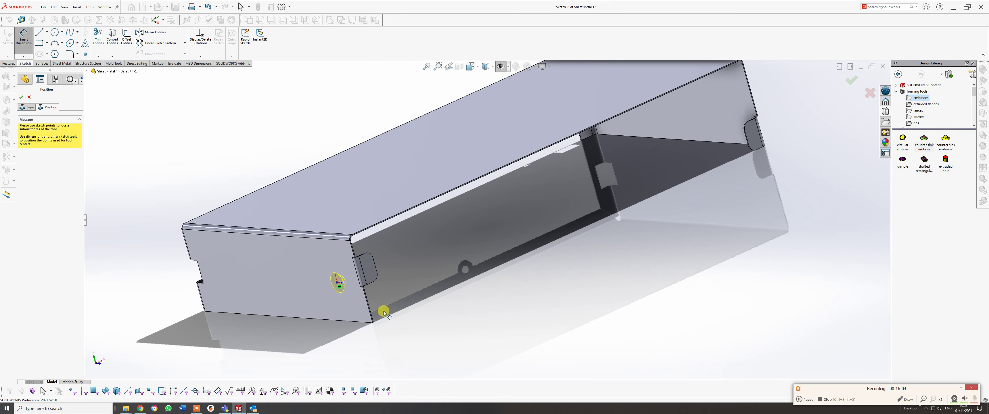
left_click(368, 310)
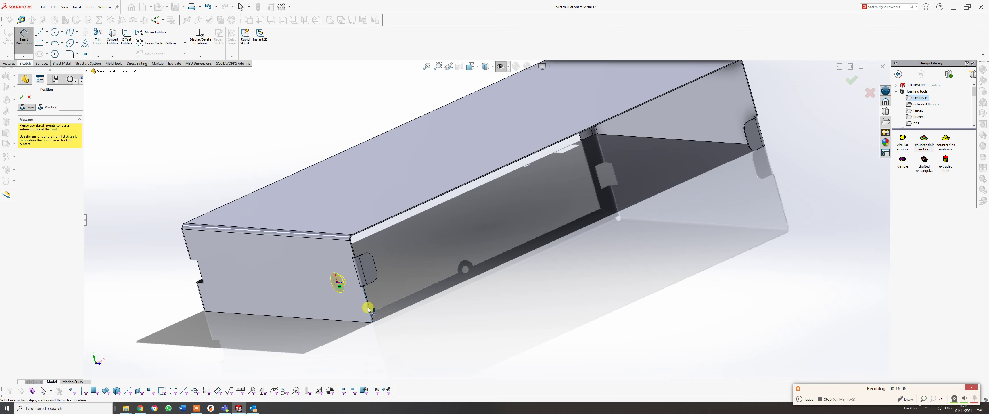
left_click(339, 283)
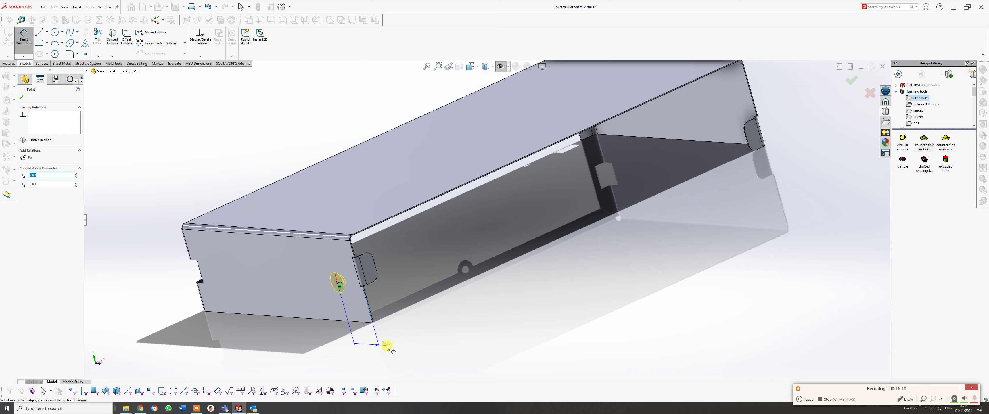
left_click(389, 346)
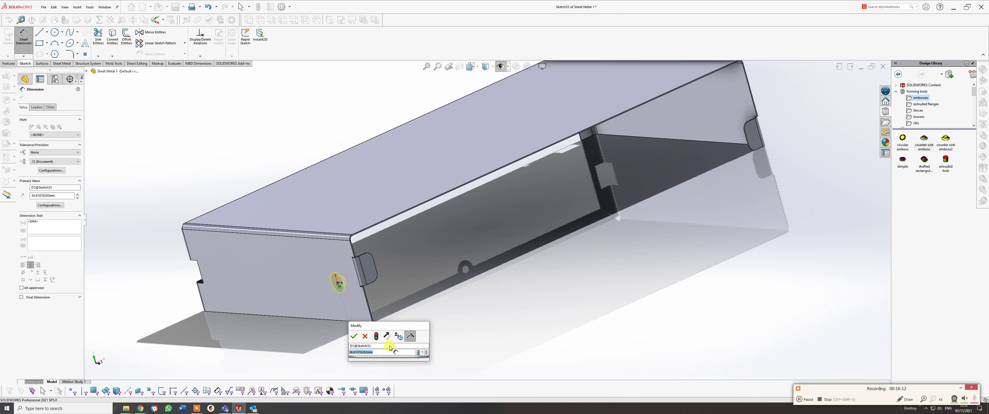
type("45")
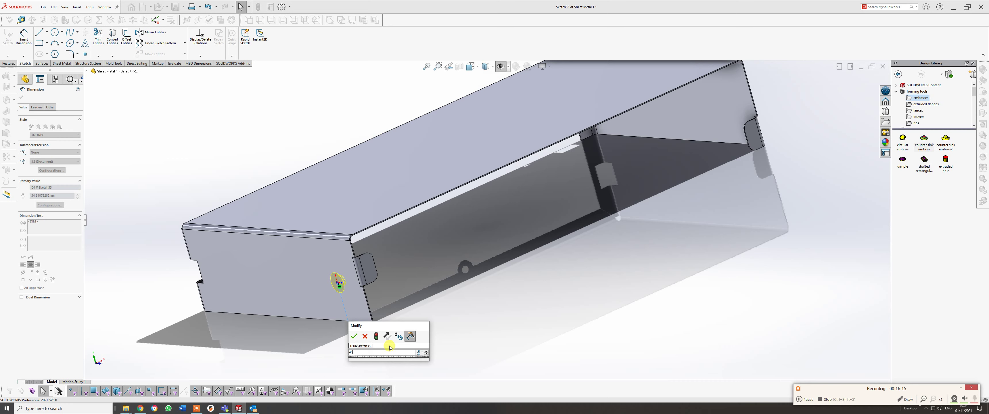
key("Return")
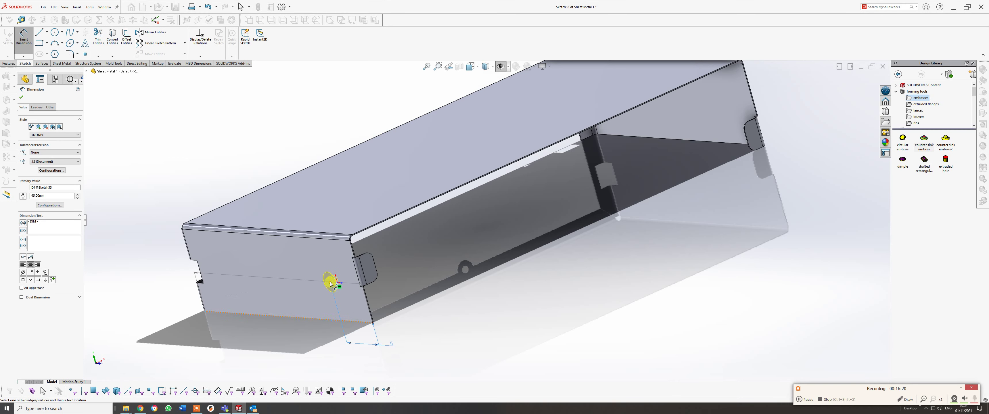
Add a 30 mm height dimension from the side wall's bottom edge for the emboss position.
left_click(338, 283)
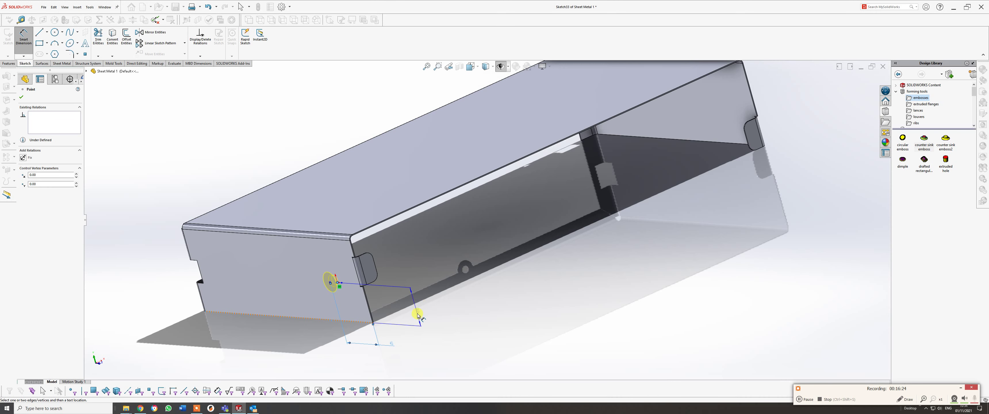
left_click(418, 316)
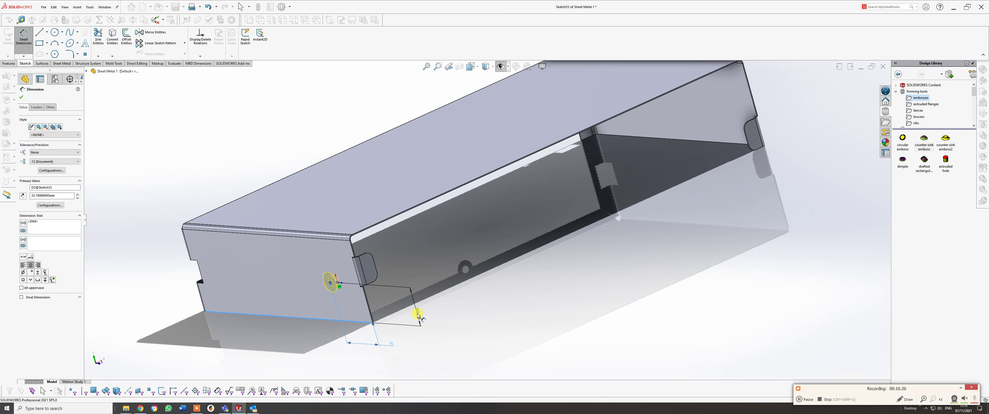
type("35")
key("Return")
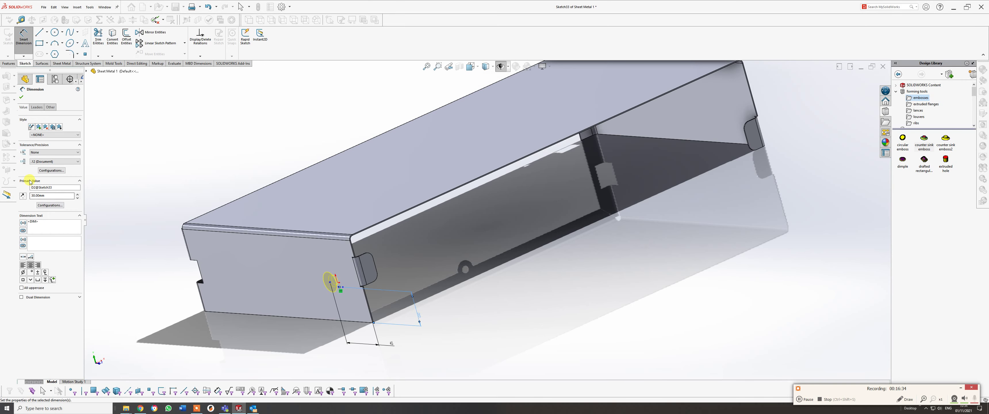
Inspect the emboss position dimensions and the configuration options, and examine the placement in the Left view.
mouse_move(343, 296)
middle_mouse_down()
mouse_move(369, 229)
mouse_move(365, 252)
mouse_move(378, 259)
mouse_move(375, 250)
mouse_move(446, 239)
middle_mouse_up()
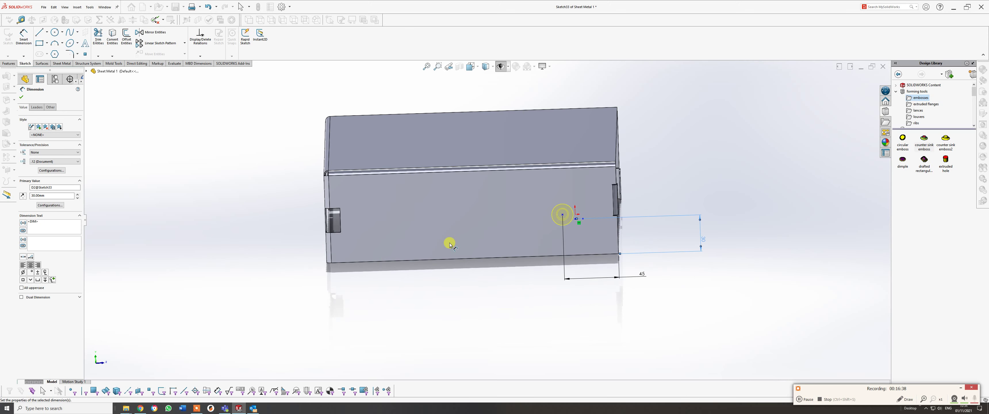
scroll(592, 212, "down", 3)
mouse_move(531, 243)
middle_mouse_down()
mouse_move(515, 254)
mouse_move(537, 236)
mouse_move(536, 254)
middle_mouse_up()
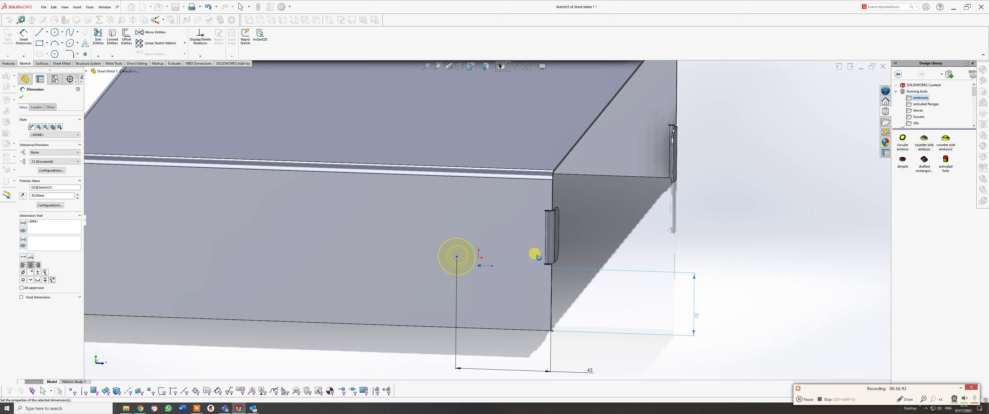
left_click(51, 205)
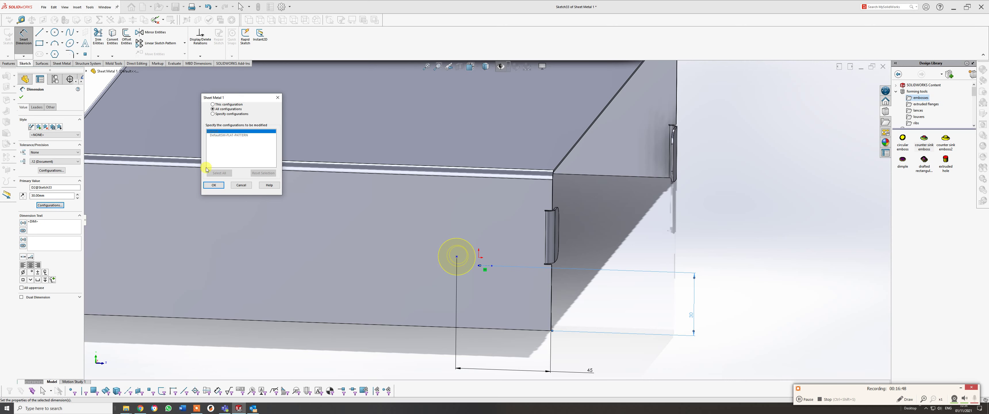
left_click(241, 185)
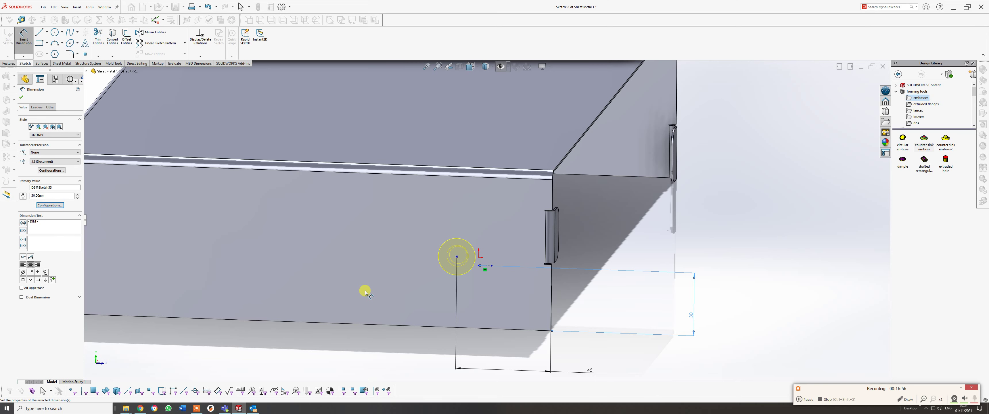
key("space")
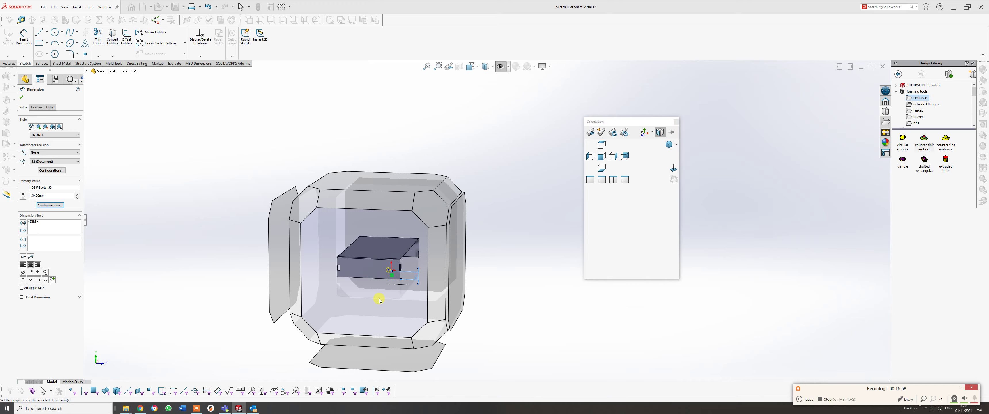
left_click(380, 296)
scroll(565, 201, "down", 5)
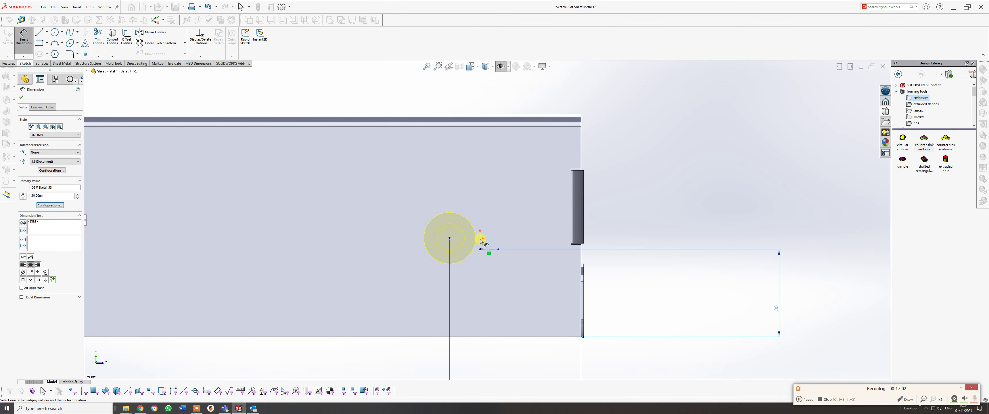
scroll(483, 239, "up", 1)
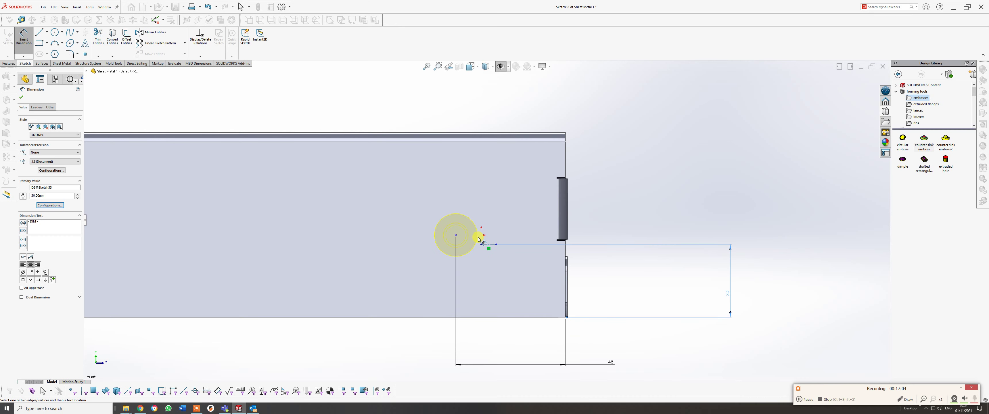
Accept the emboss placement and exit the forming tool's open sketch.
left_click(21, 97)
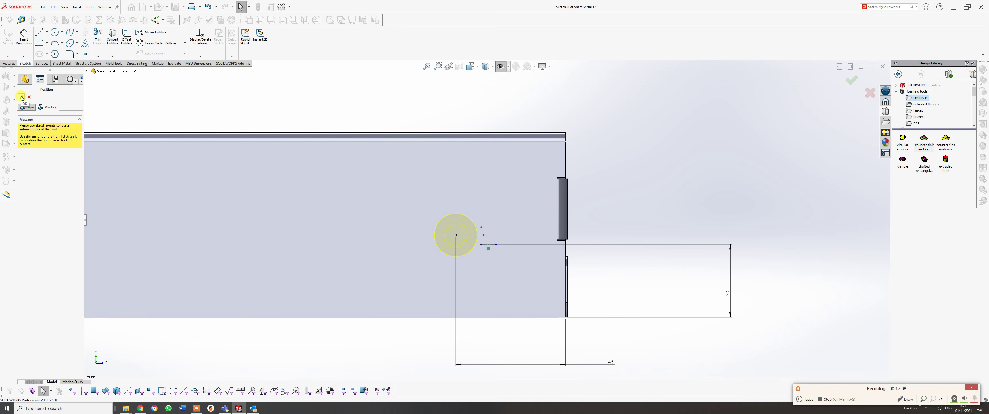
left_click(21, 97)
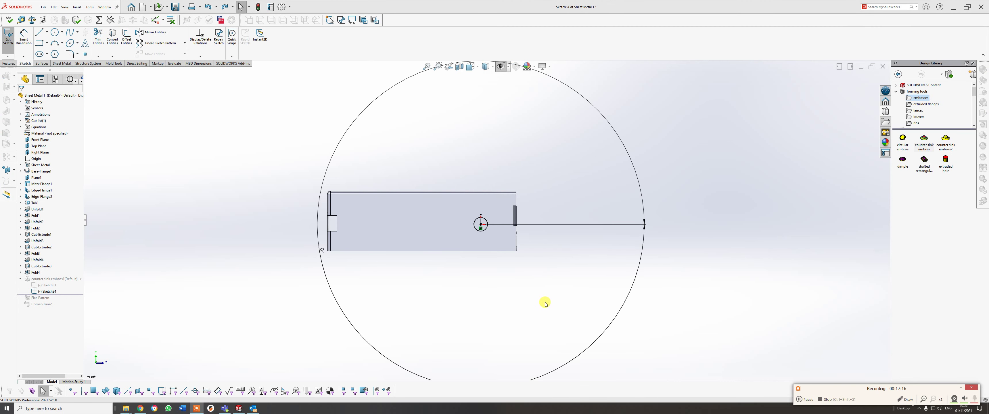
left_click(801, 402)
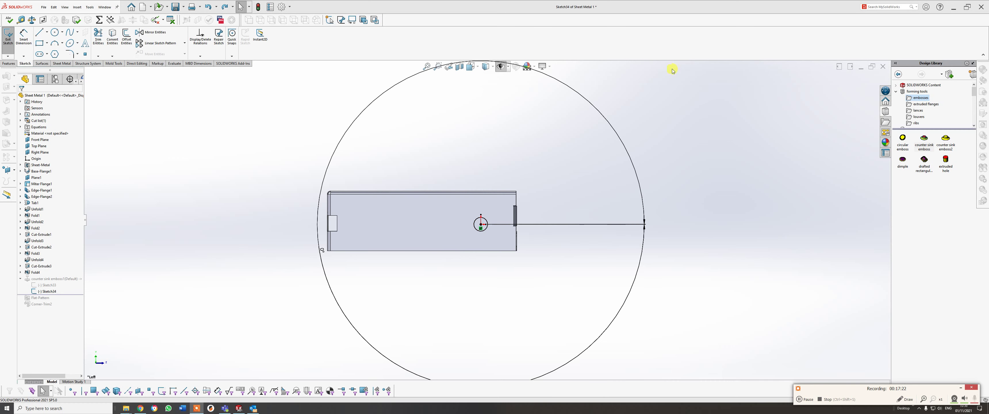
left_click(239, 165)
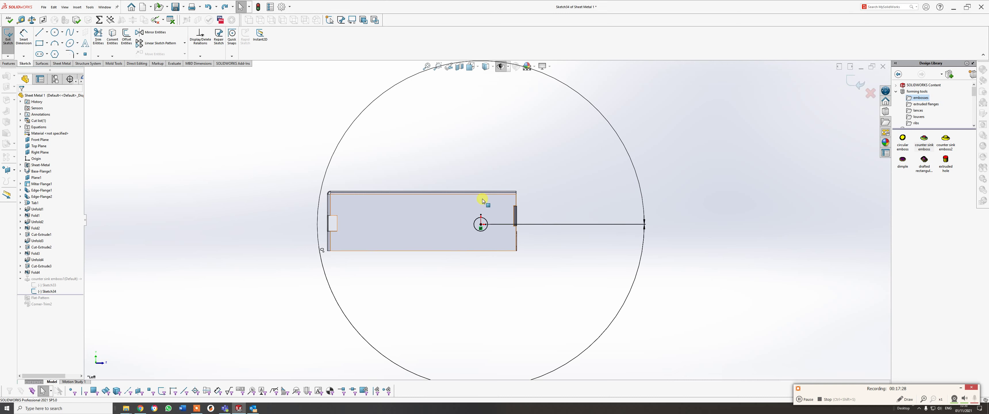
left_click(854, 81)
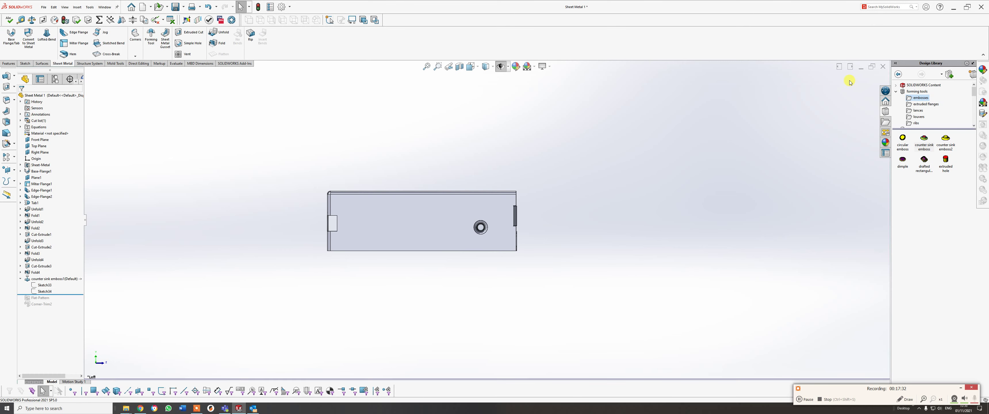
Open the emboss's position sketch to review its two locating dimensions, and exit the sketch.
scroll(488, 227, "down", 3)
scroll(489, 227, "down", 3)
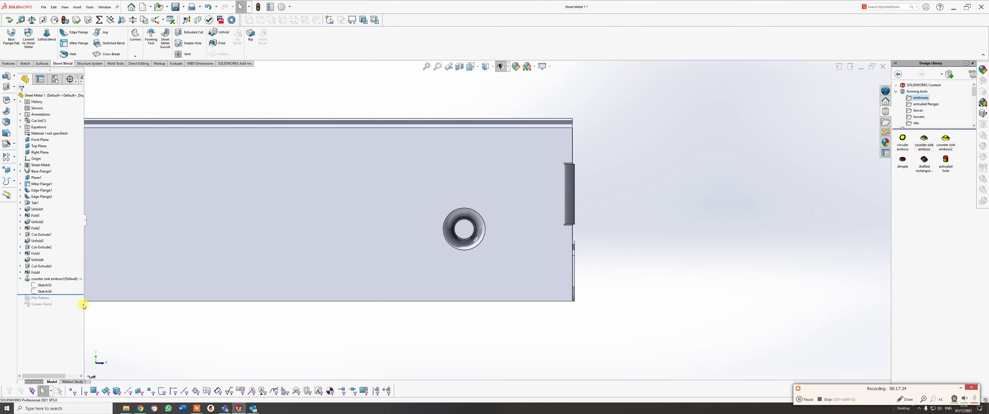
right_click(43, 286)
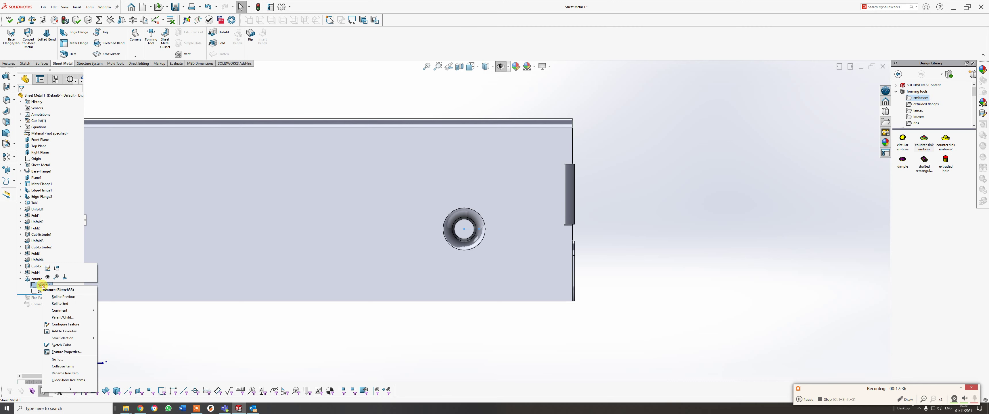
left_click(48, 268)
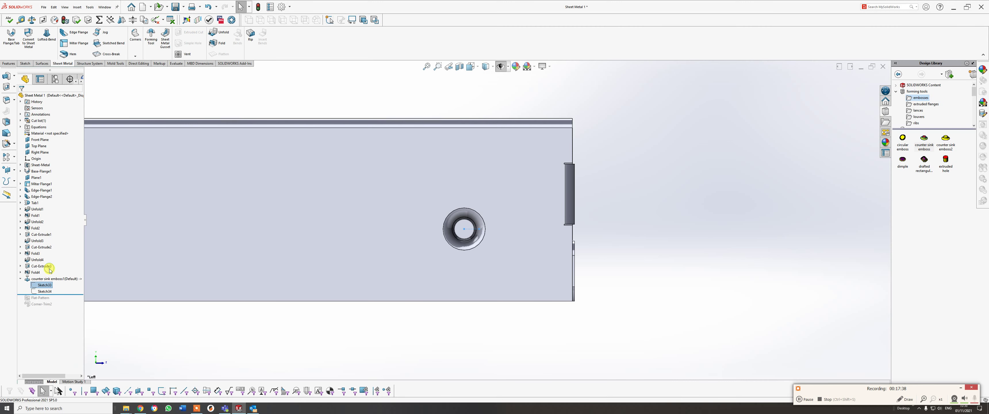
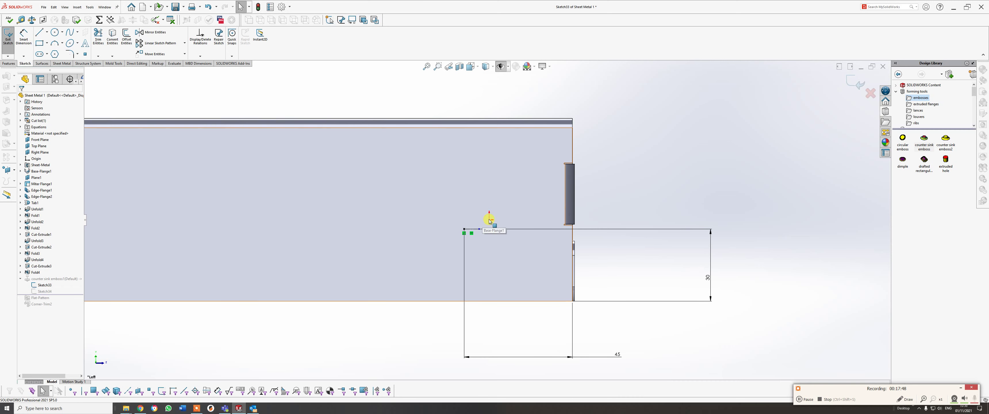
left_click(859, 85)
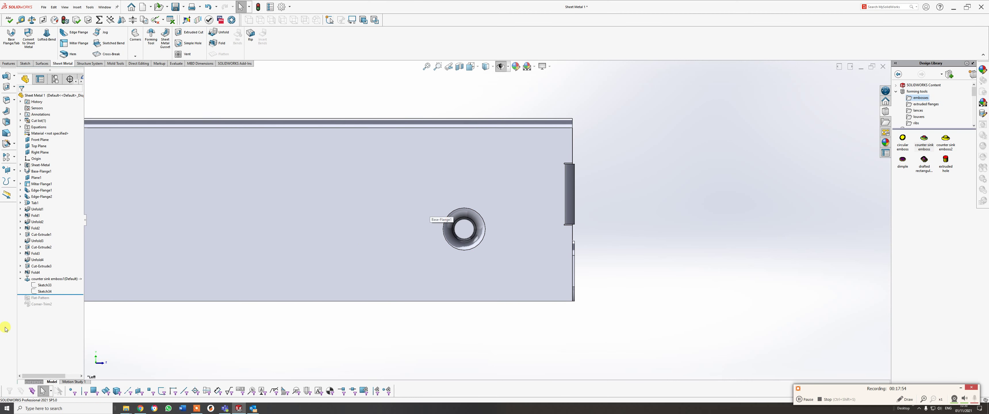
Reopen the counter sink emboss feature to review its type and position settings, and accept it.
right_click(40, 280)
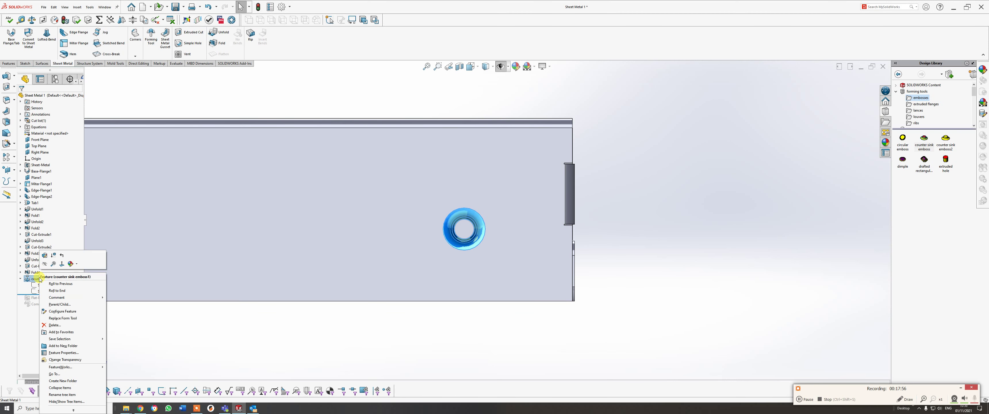
left_click(45, 255)
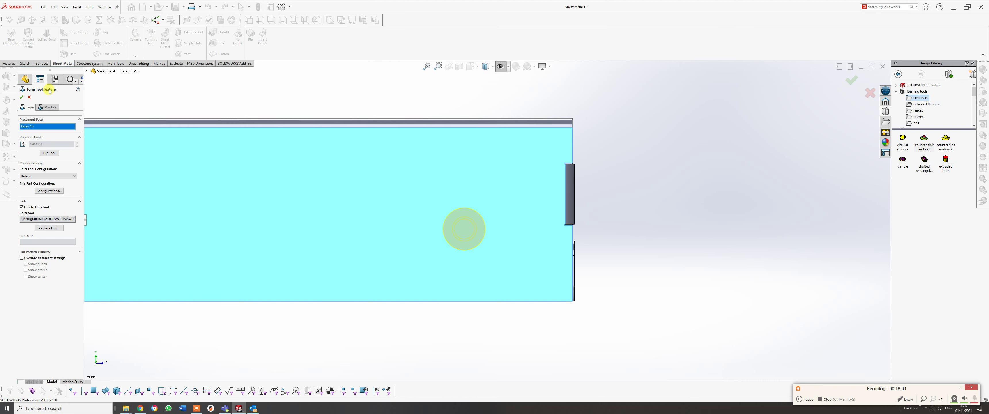
left_click(50, 108)
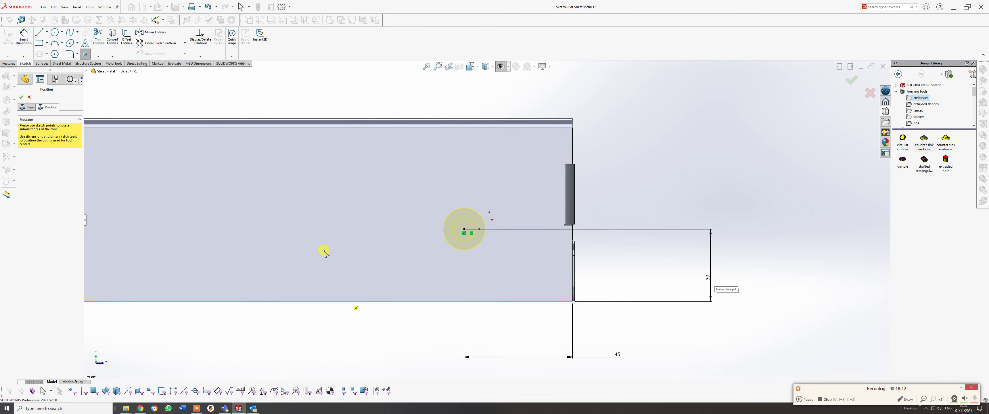
left_click(26, 107)
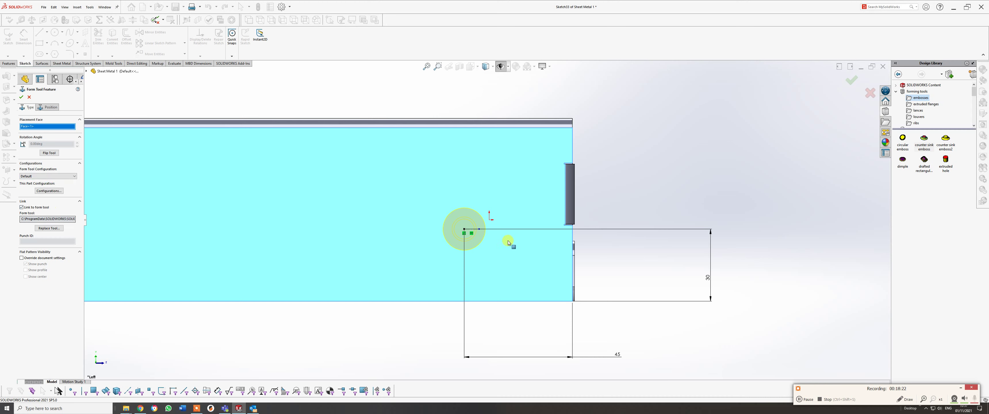
left_click(480, 229)
left_click(852, 79)
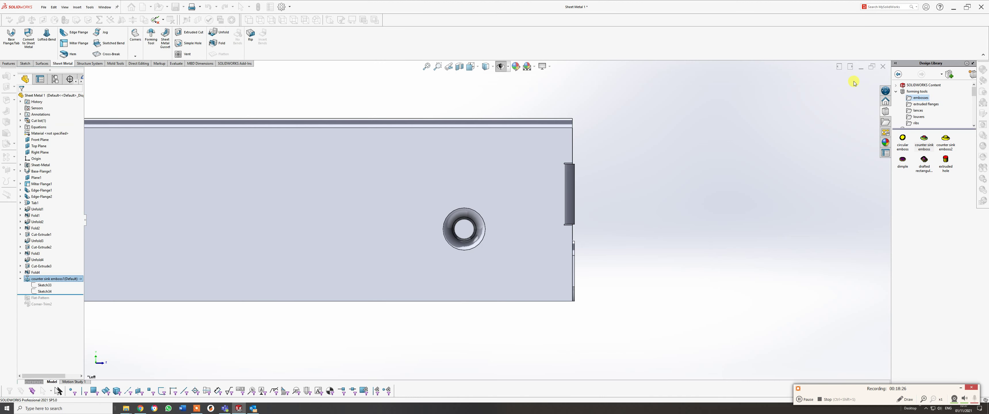
Edit the emboss's circle sketch and move the circle freely by its centre point, slightly down and away from the tabbed end of the wall.
left_click(41, 292)
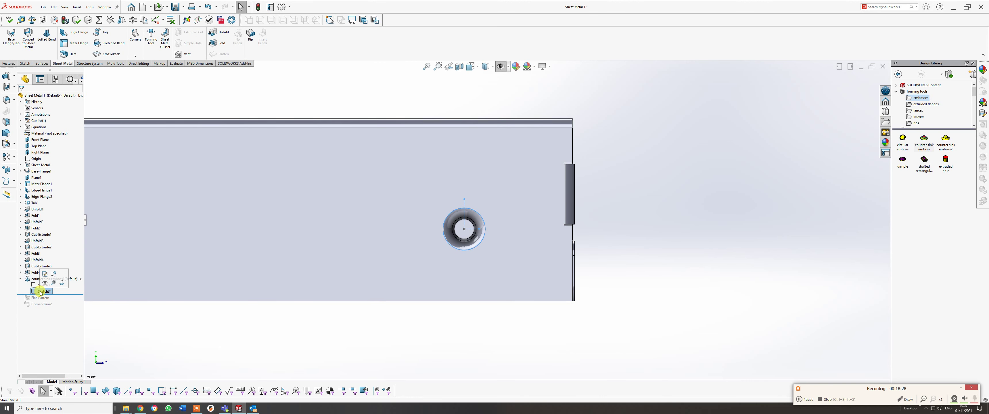
right_click(41, 292)
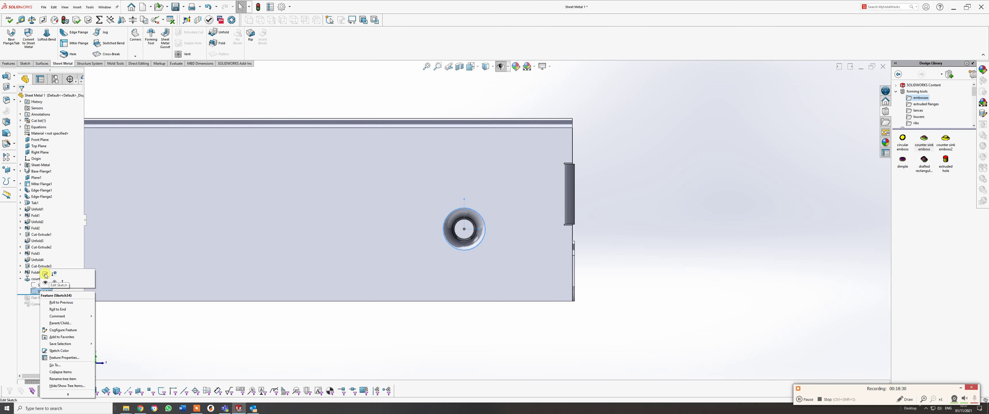
left_click(45, 274)
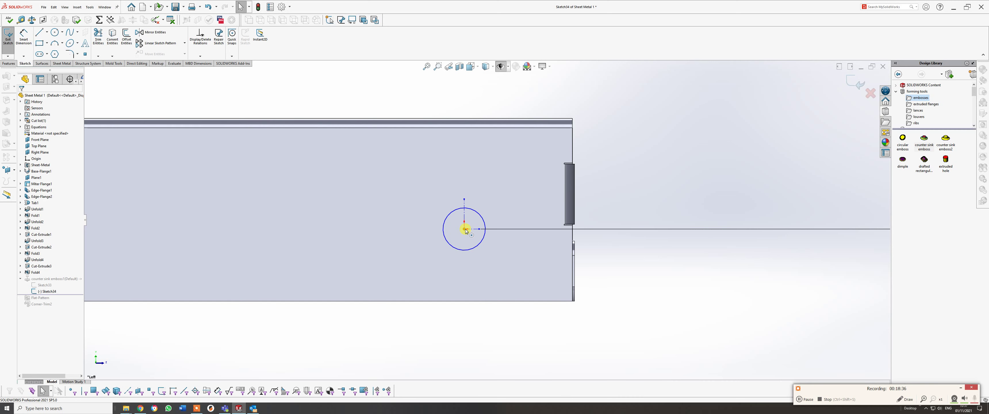
left_click_drag(464, 230, 458, 245)
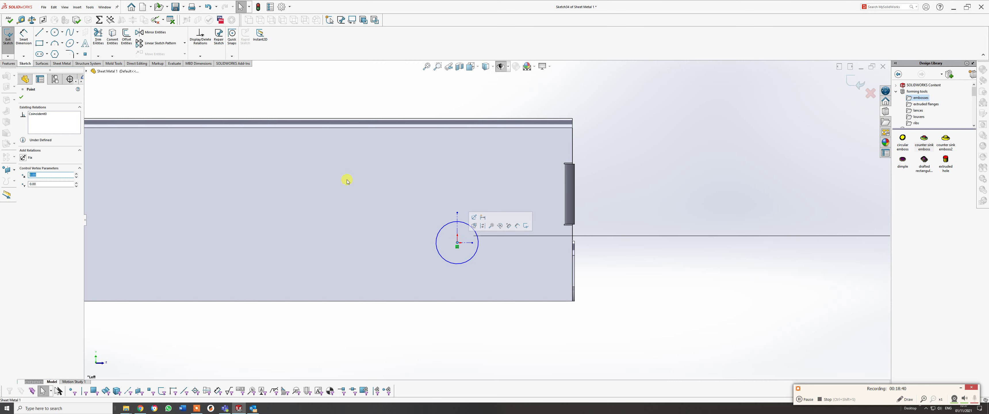
Dimension the circle's centre 45 mm horizontally from the wall's vertical end edge.
left_click(23, 37)
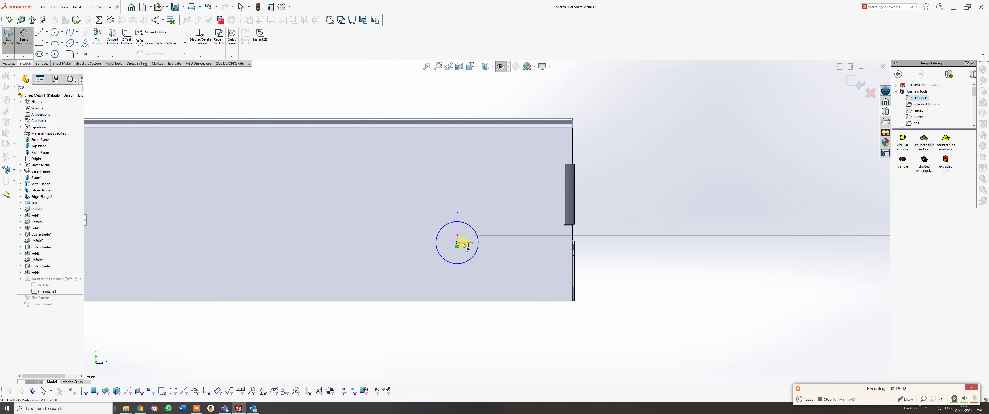
left_click(457, 244)
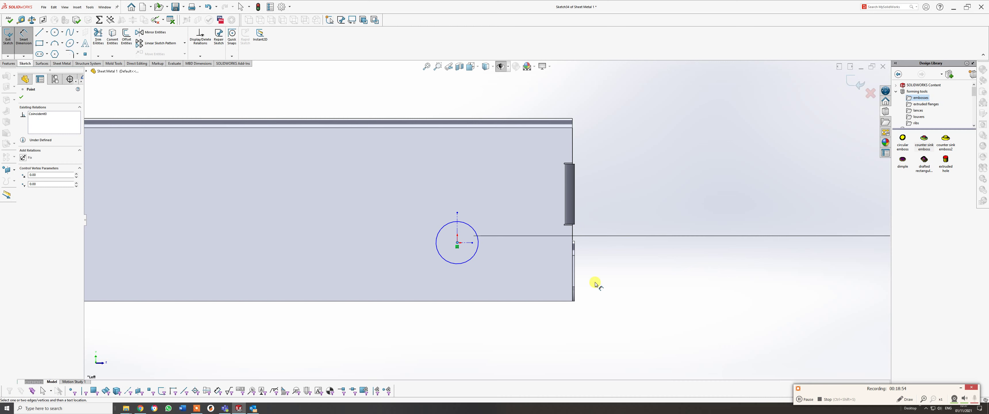
middle_click_drag(581, 277, 578, 273)
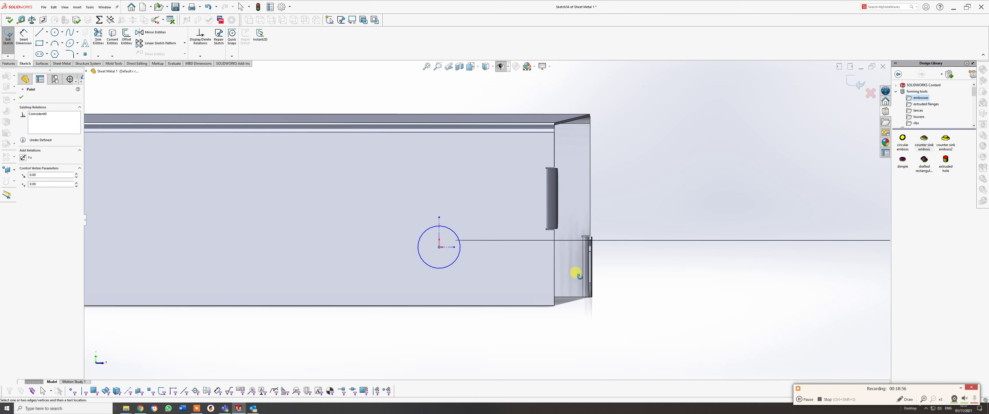
left_click(592, 270)
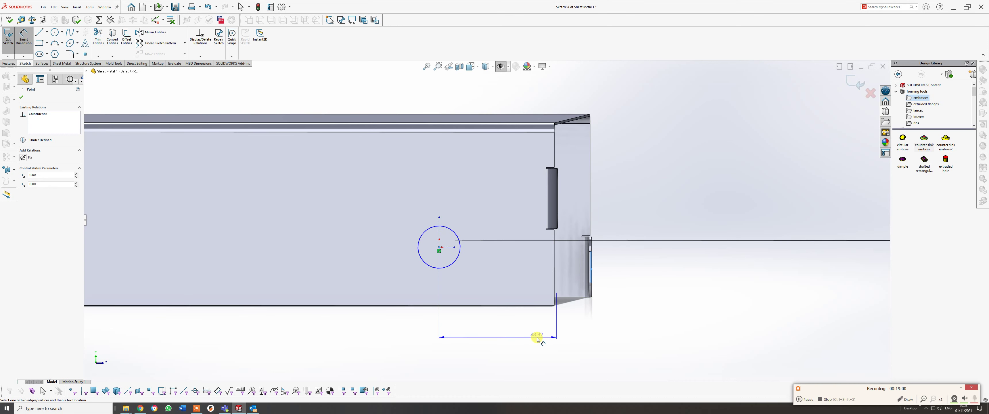
left_click(538, 340)
type("4")
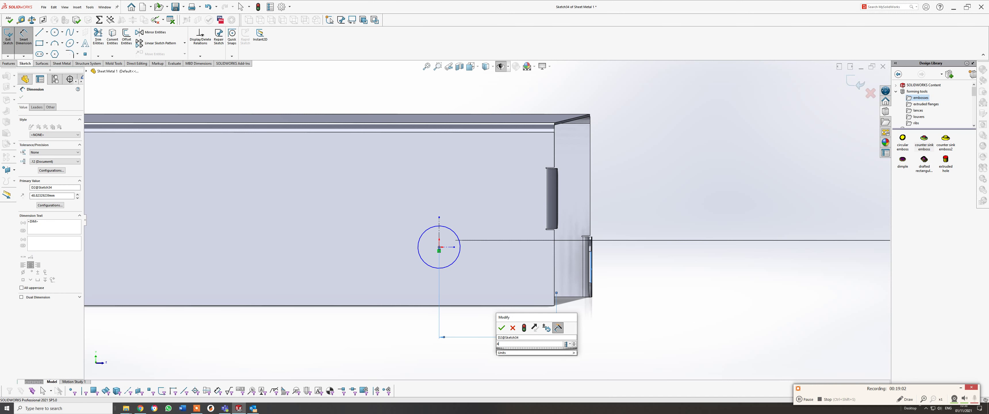
type("0")
key("Return")
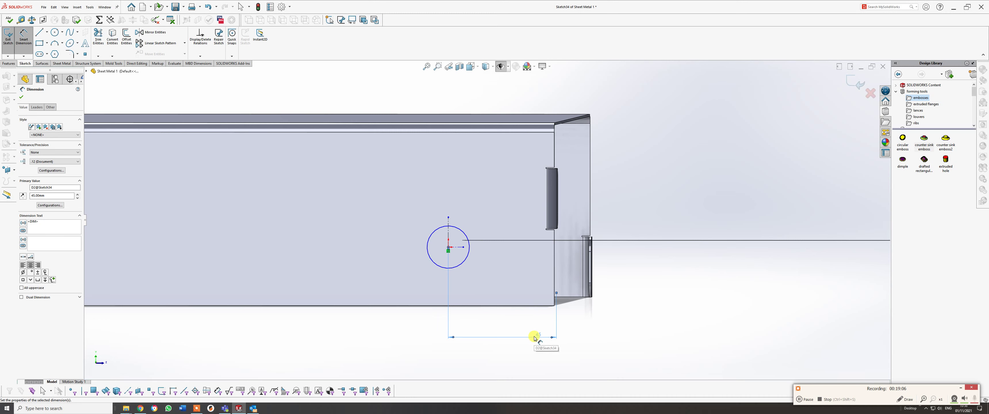
Add a 30 mm vertical dimension between the wall's bottom edge and the circle's centre.
left_click(461, 305)
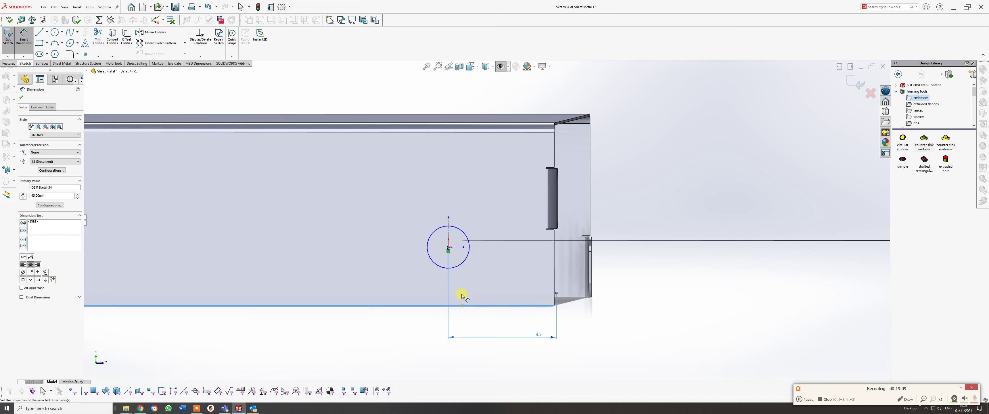
left_click(449, 248)
left_click(668, 272)
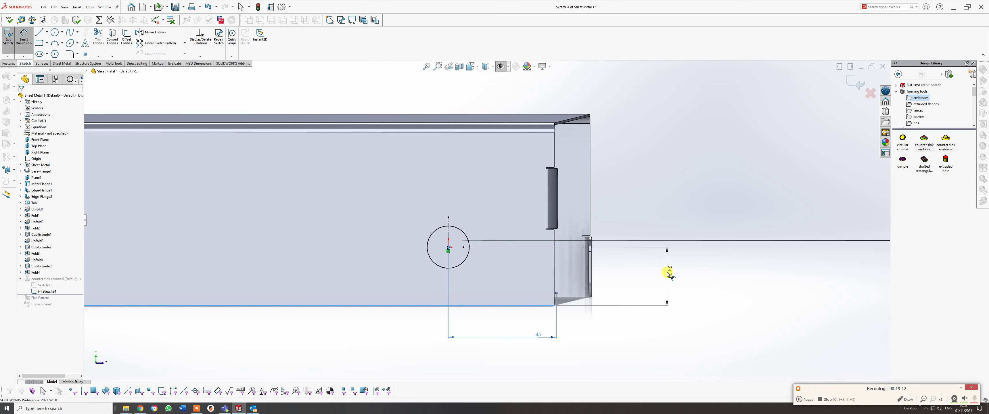
type("30")
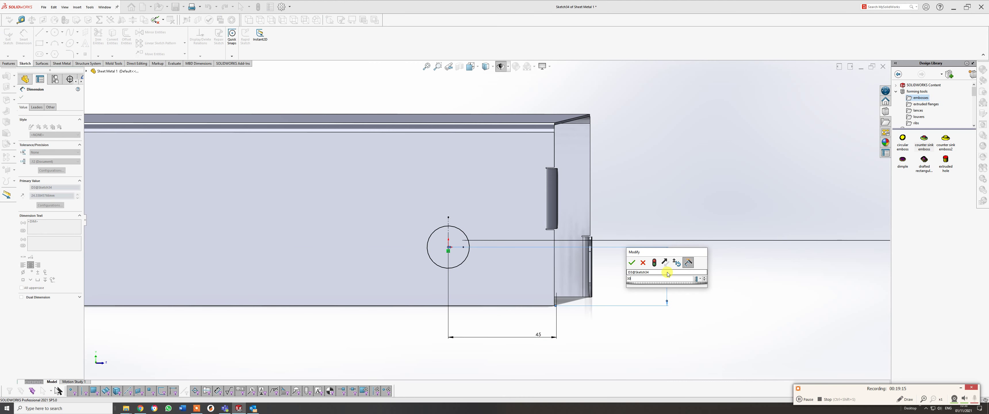
key("Return")
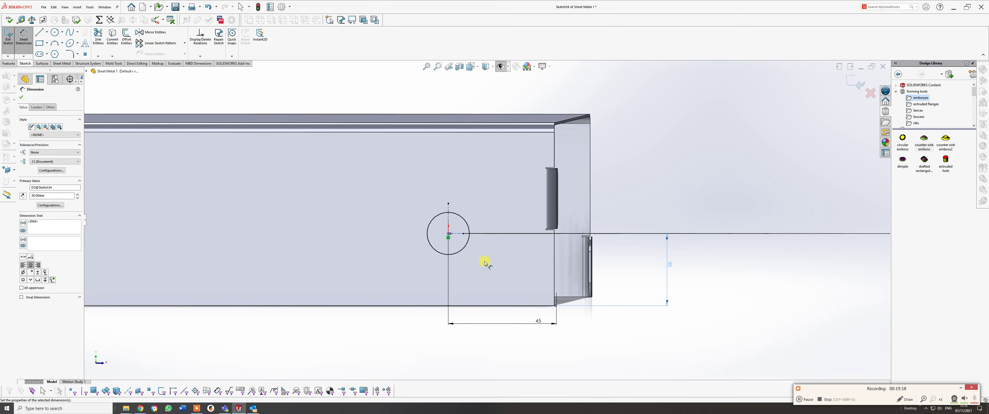
left_click(461, 252)
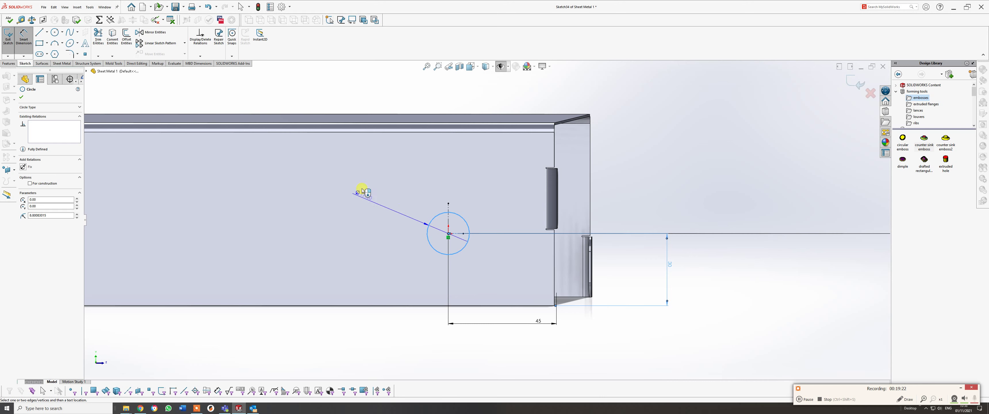
left_click(371, 195)
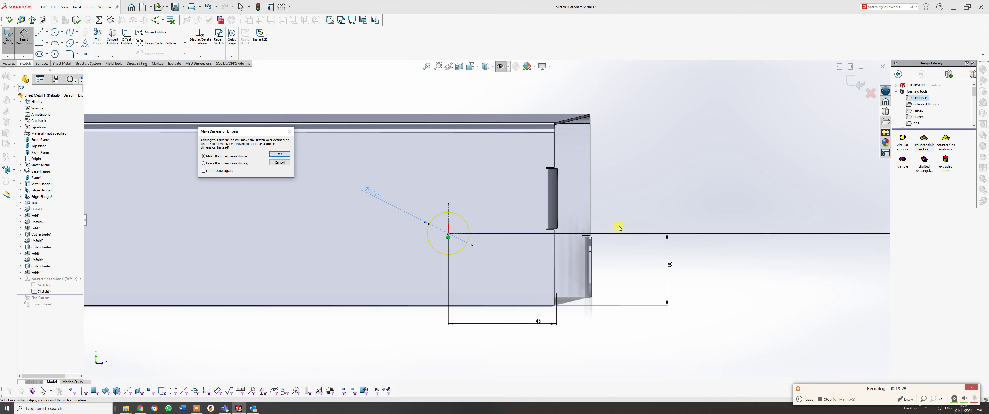
left_click(279, 163)
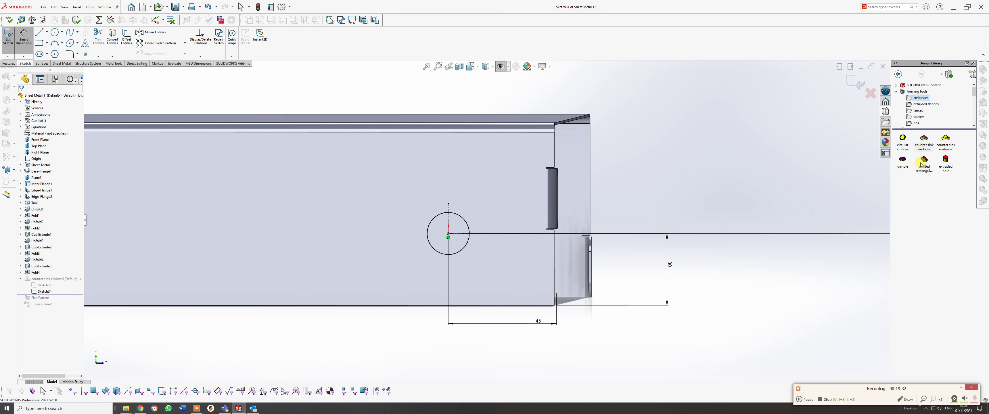
Exit the circle sketch, examine the emboss preview and its position from both sides of the wall, and accept the placement.
left_click(856, 82)
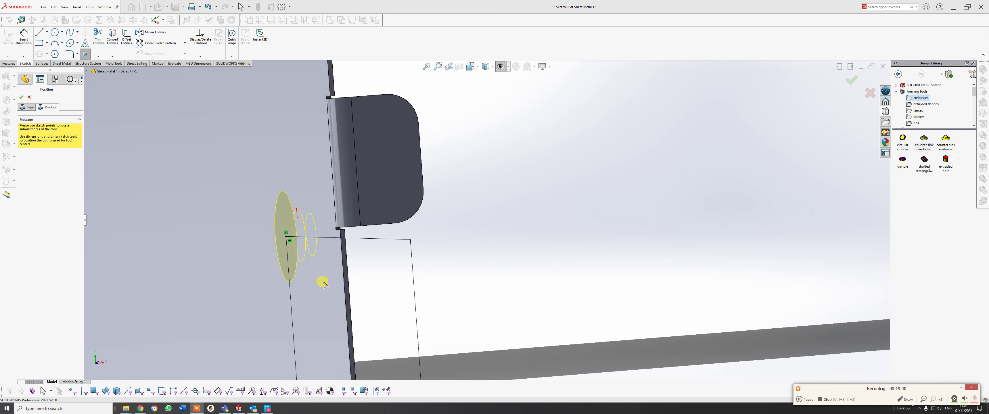
scroll(324, 281, "up", 3)
mouse_move(376, 285)
middle_mouse_down()
mouse_move(406, 273)
mouse_move(395, 280)
middle_mouse_up()
scroll(402, 224, "down", 3)
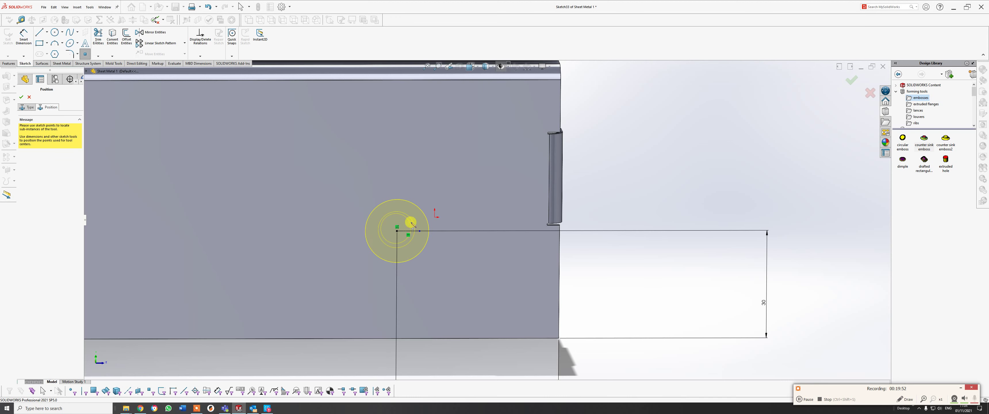
scroll(412, 224, "up", 2)
middle_click_drag(430, 250, 314, 244)
scroll(422, 228, "down", 4)
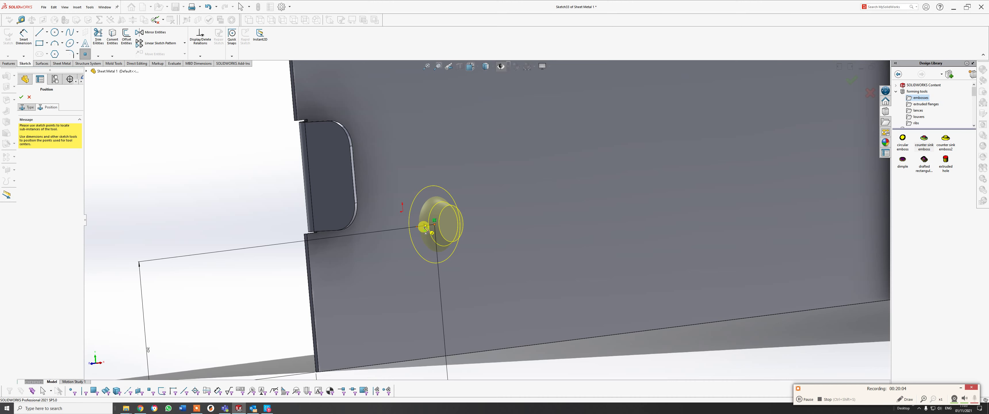
scroll(482, 242, "up", 3)
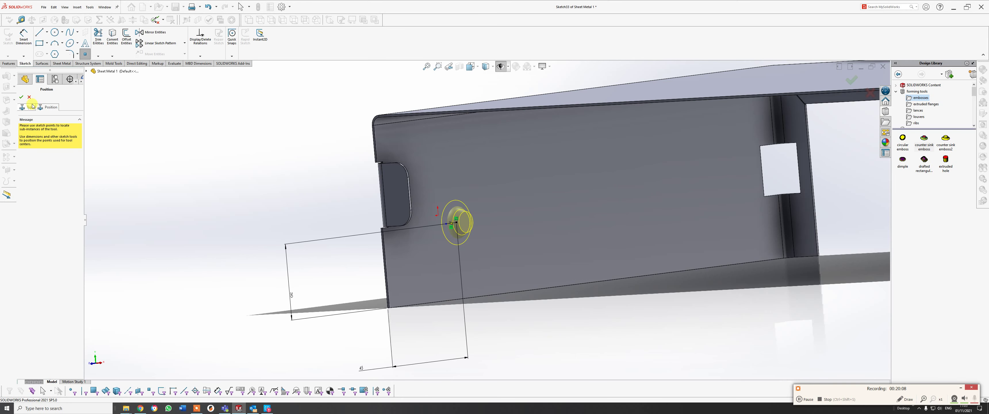
left_click(22, 99)
Place a second counter sink emboss from the Design Library on the opposite side wall's outer face and open its position settings.
scroll(552, 176, "up", 5)
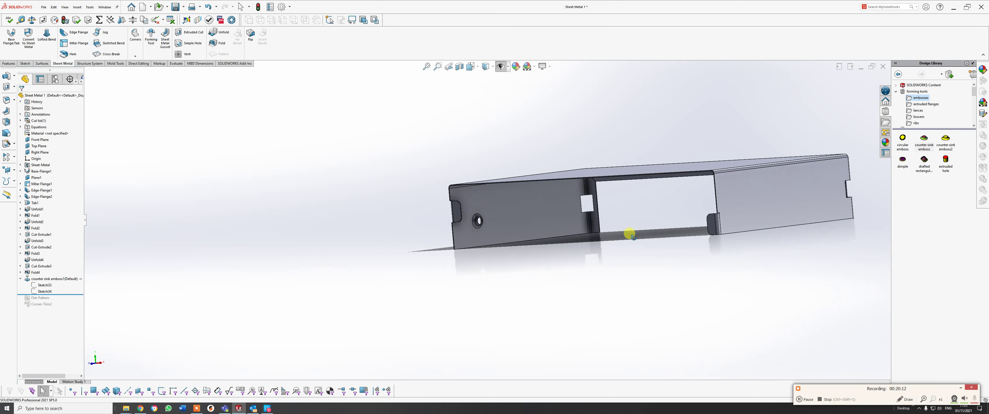
middle_click_drag(632, 230, 633, 249)
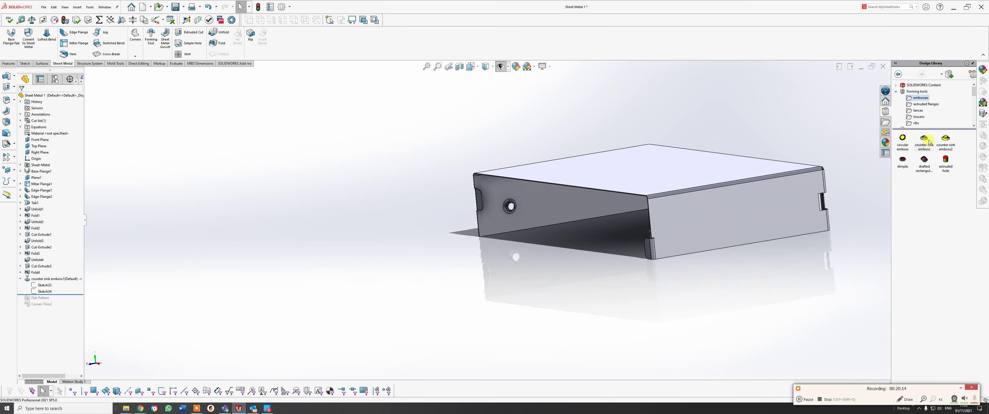
left_click(915, 150)
left_click_drag(914, 150, 677, 228)
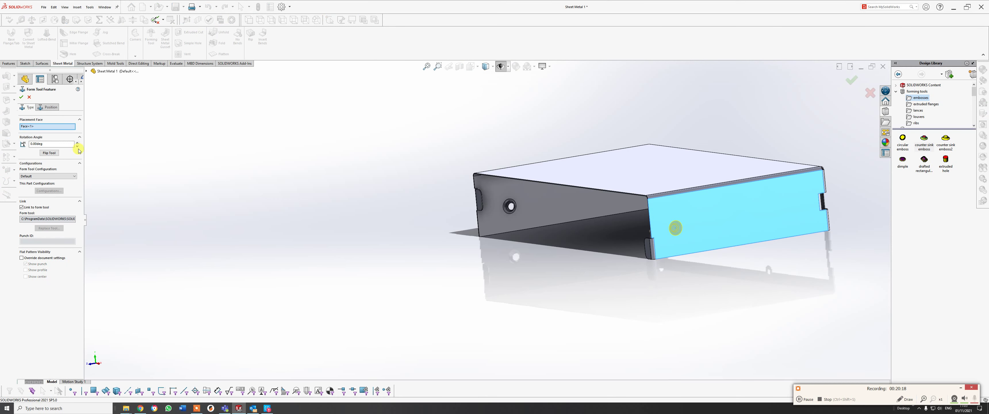
left_click(53, 108)
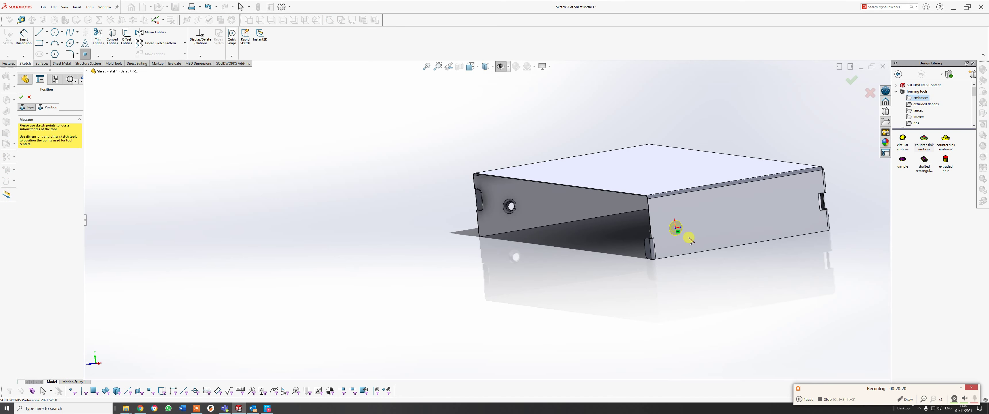
Add a 30 mm vertical dimension between the wall's bottom edge and the second emboss's centre point.
scroll(680, 232, "down", 5)
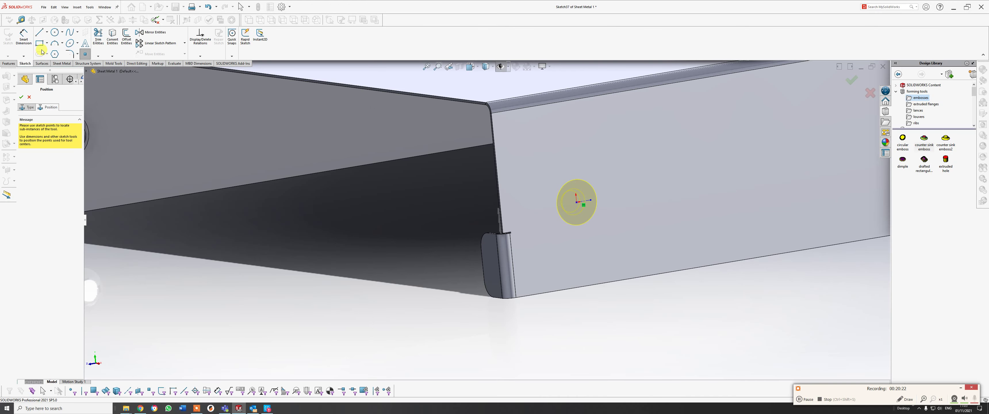
left_click(23, 37)
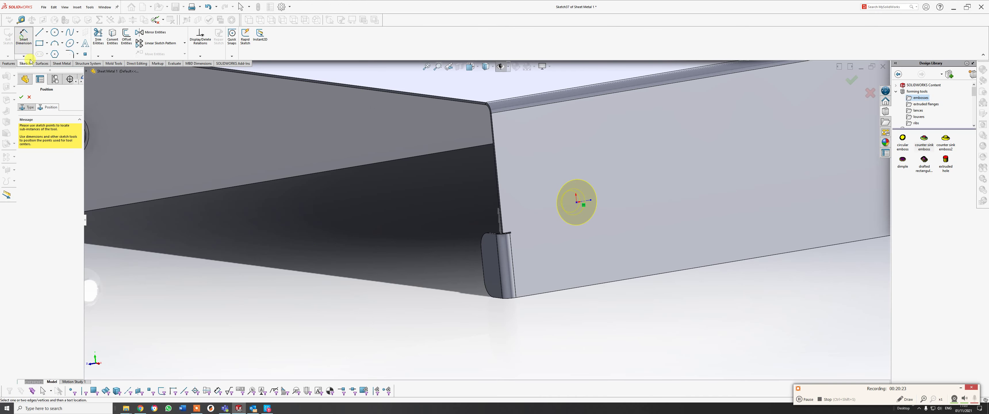
left_click(596, 290)
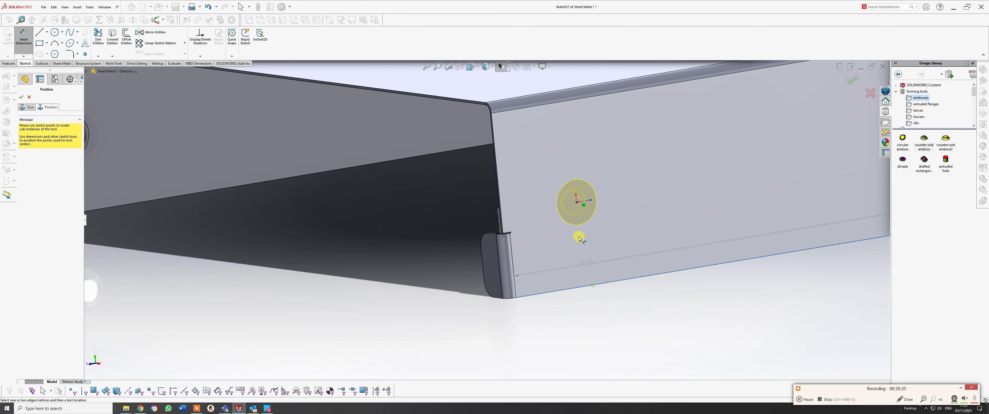
left_click(577, 203)
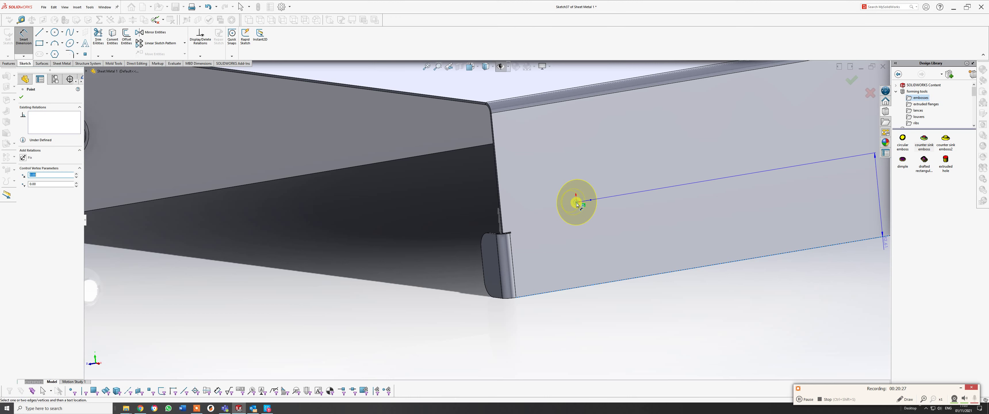
left_click(639, 309)
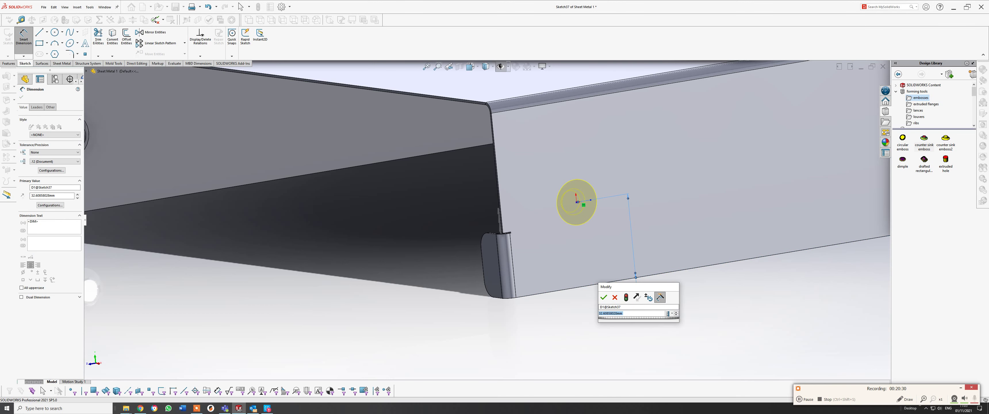
key("Return")
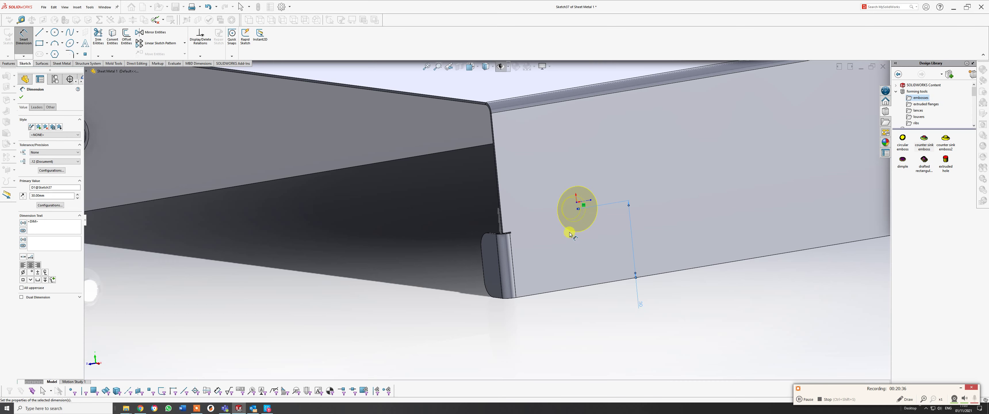
Dimension the second emboss's centre point 45 mm horizontally from the vertical bend edge of the corner flange.
left_click(498, 246)
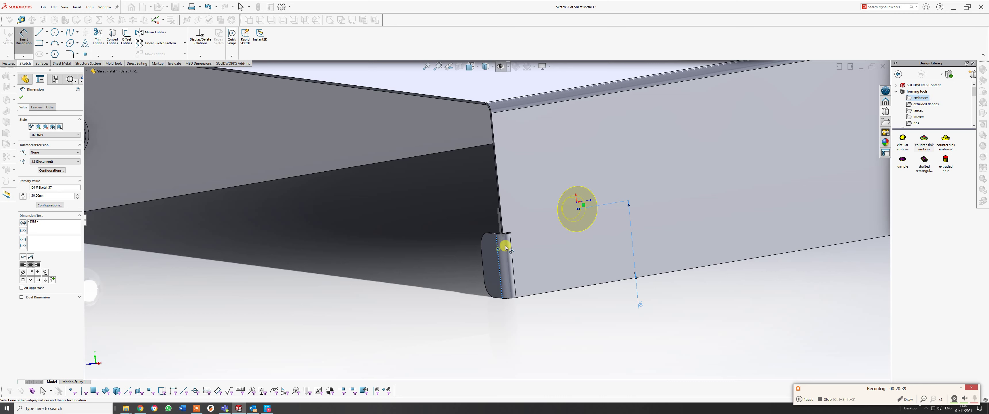
left_click(578, 203)
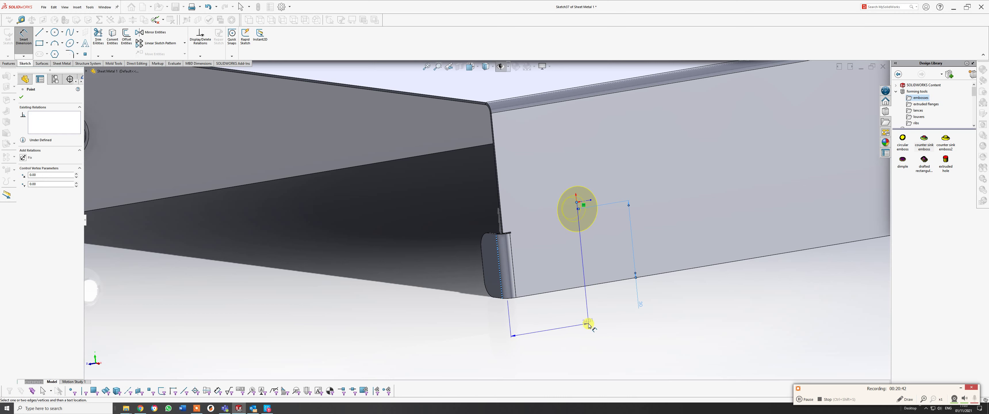
left_click(567, 327)
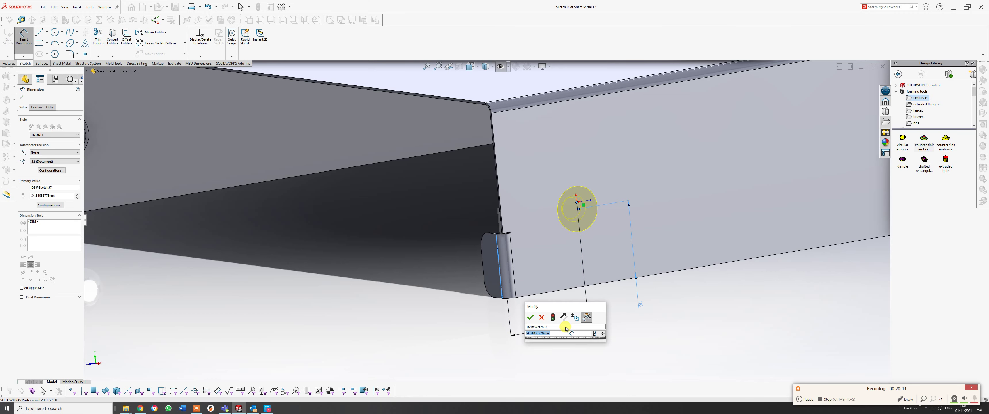
type("45")
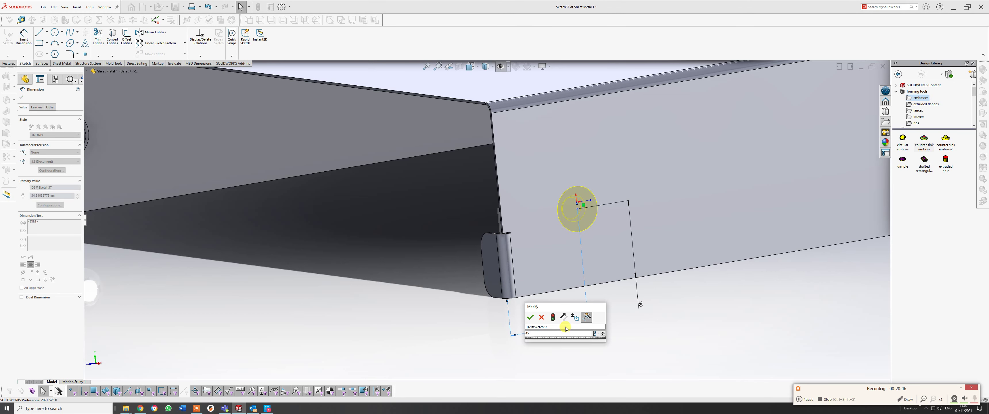
key("Return")
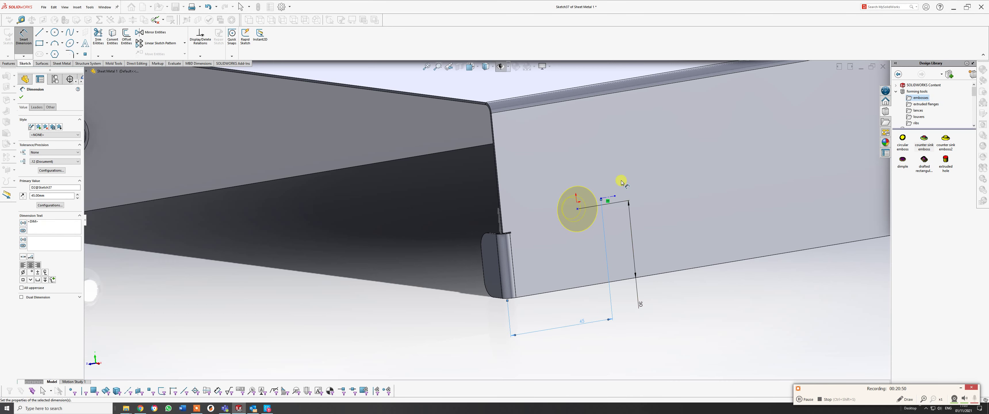
Finish the position sketch and accept the second counter sink emboss.
left_click(22, 99)
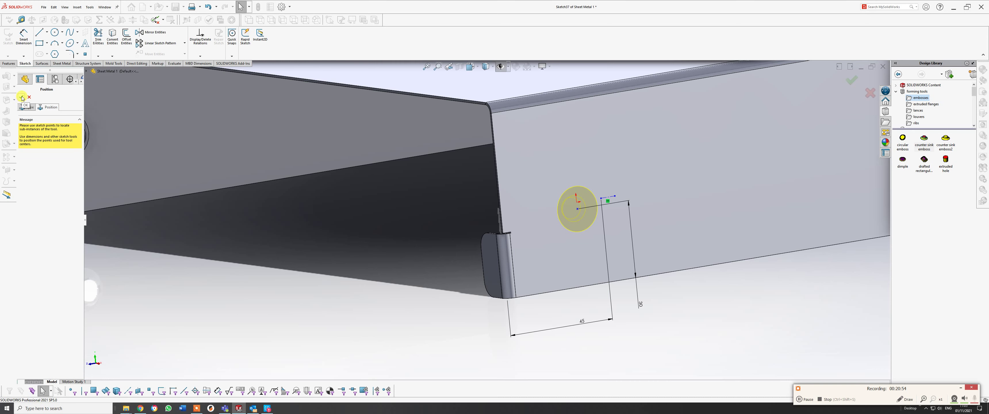
left_click(24, 109)
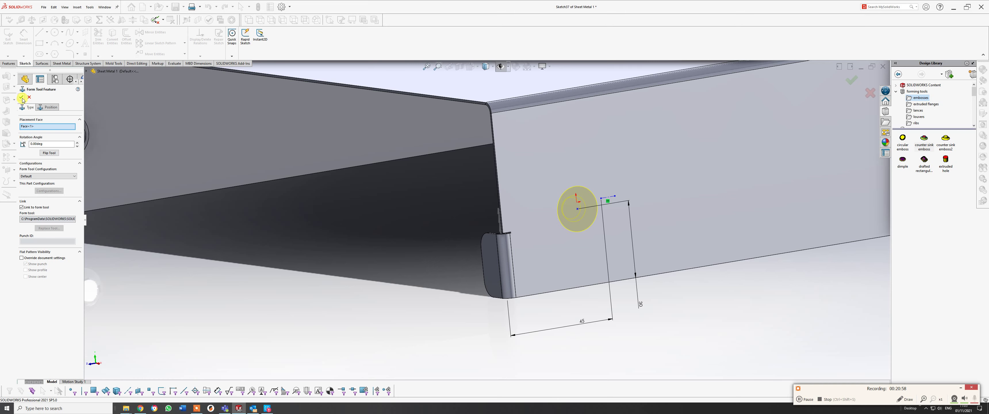
left_click(22, 98)
Examine the emboss positions on both side walls in the straight-on Right and Left views.
scroll(517, 190, "up", 4)
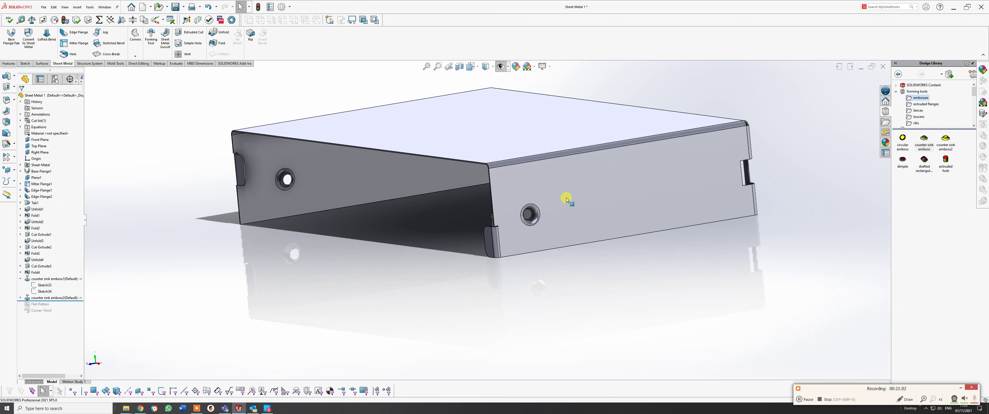
middle_click_drag(570, 190, 534, 194)
key("space")
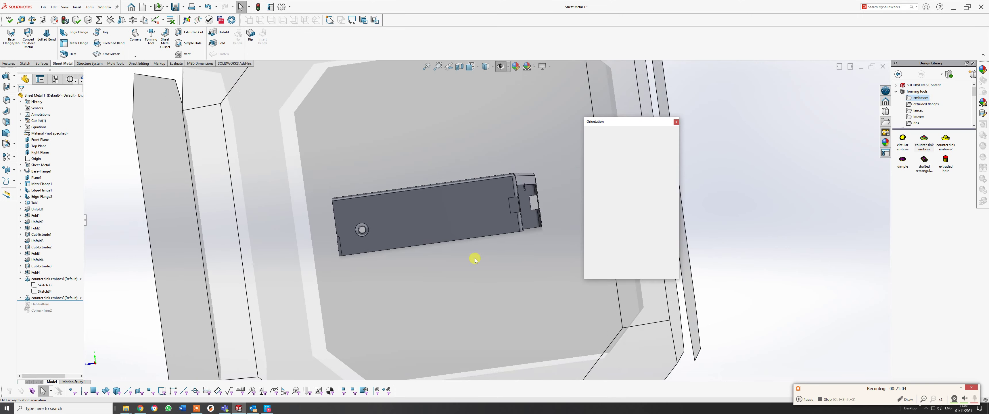
left_click(379, 280)
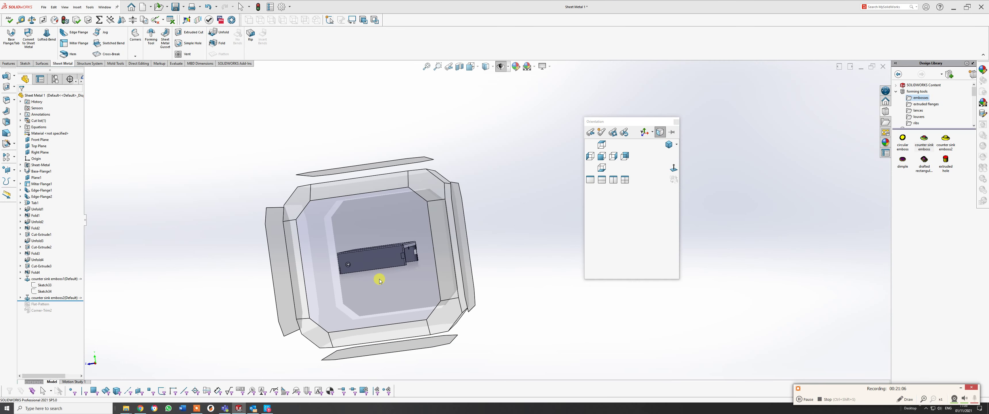
scroll(364, 238, "down", 2)
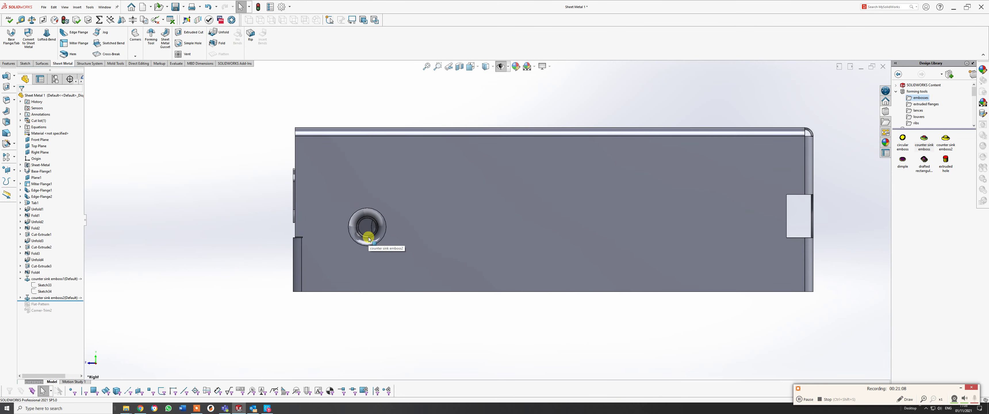
scroll(359, 239, "up", 3)
middle_click_drag(360, 239, 539, 243)
key("space")
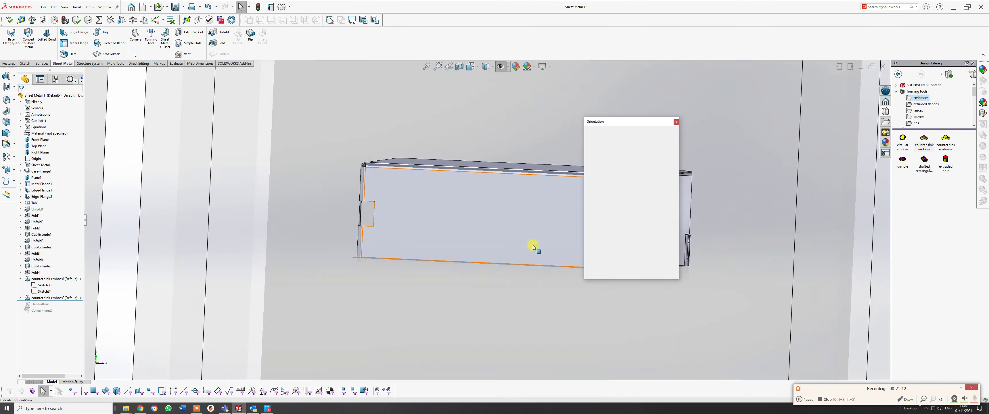
left_click(387, 269)
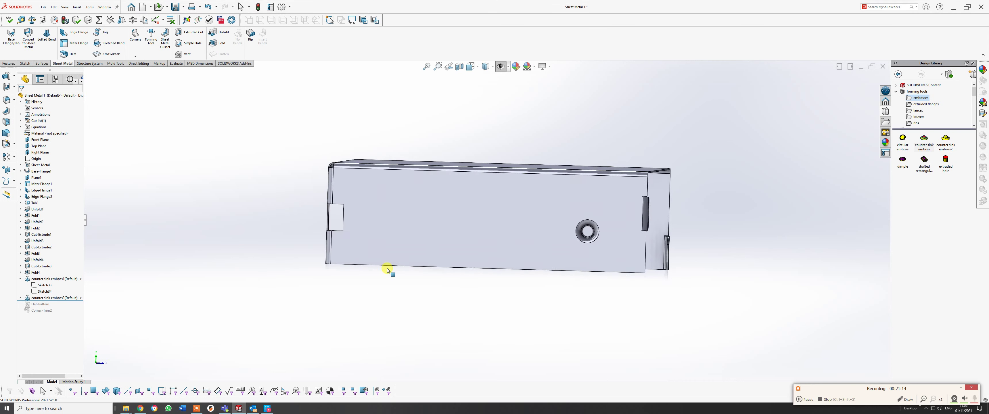
scroll(633, 224, "down", 3)
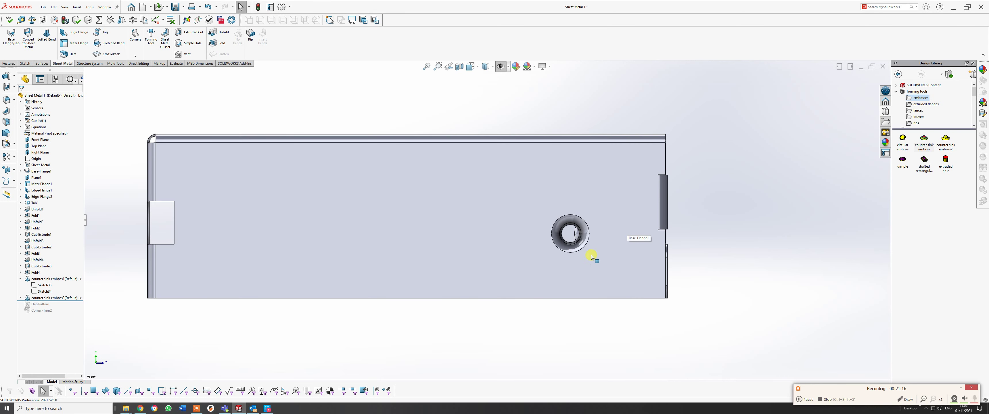
Open the first counter sink emboss's position sketch for editing and delete its horizontal 45 mm dimension.
left_click(575, 249)
right_click(575, 249)
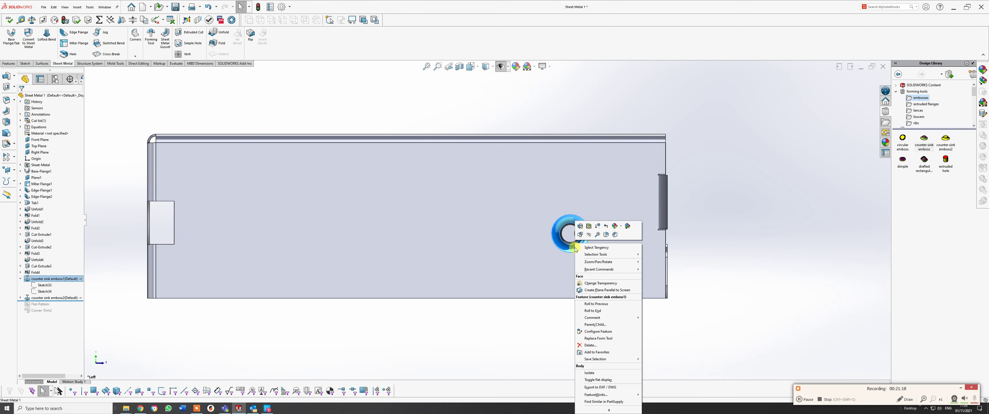
left_click(581, 228)
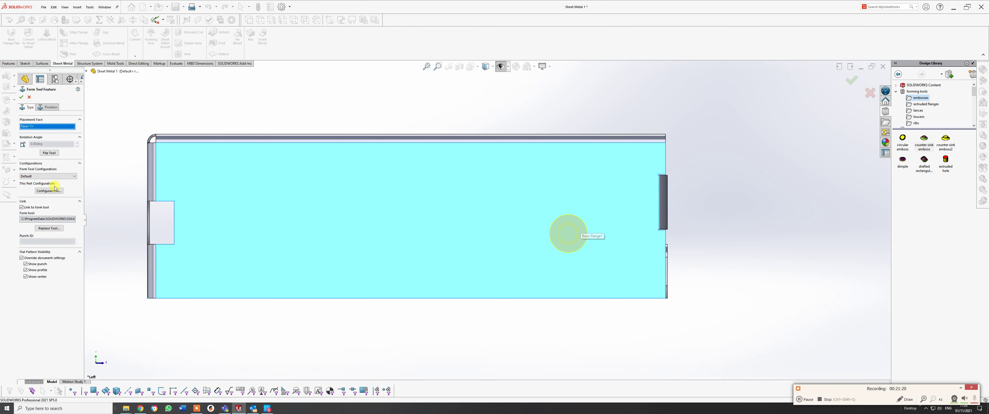
left_click(52, 107)
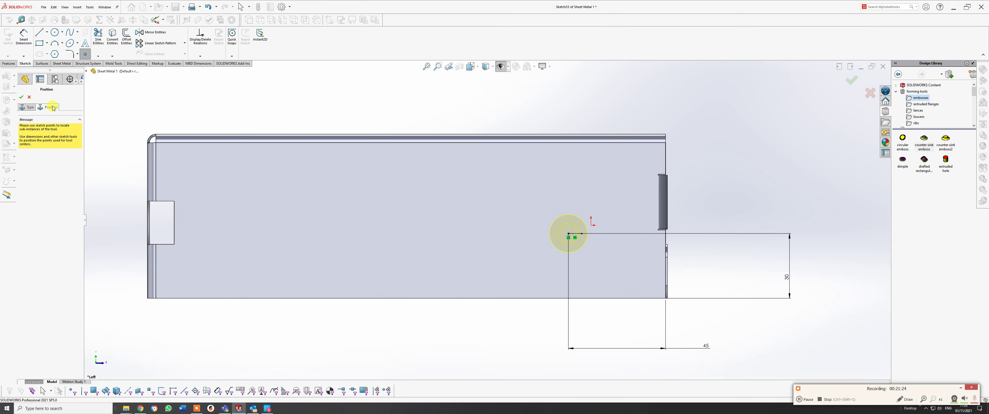
scroll(692, 308, "down", 2)
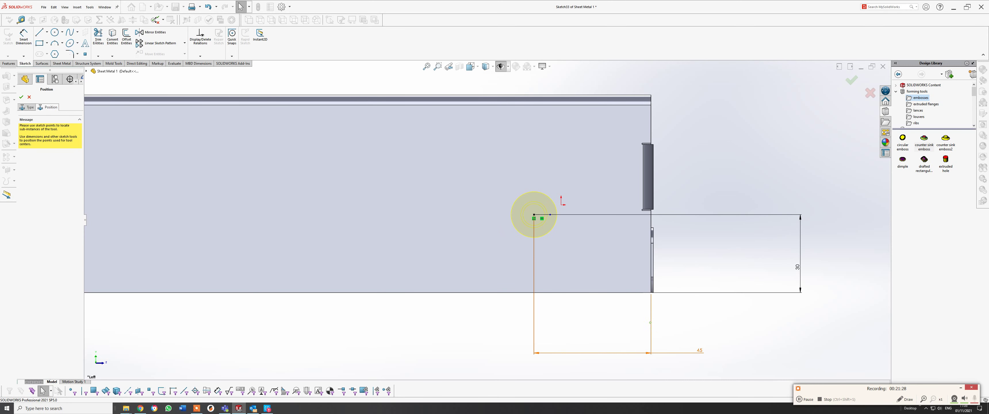
left_click(650, 323)
key("Delete")
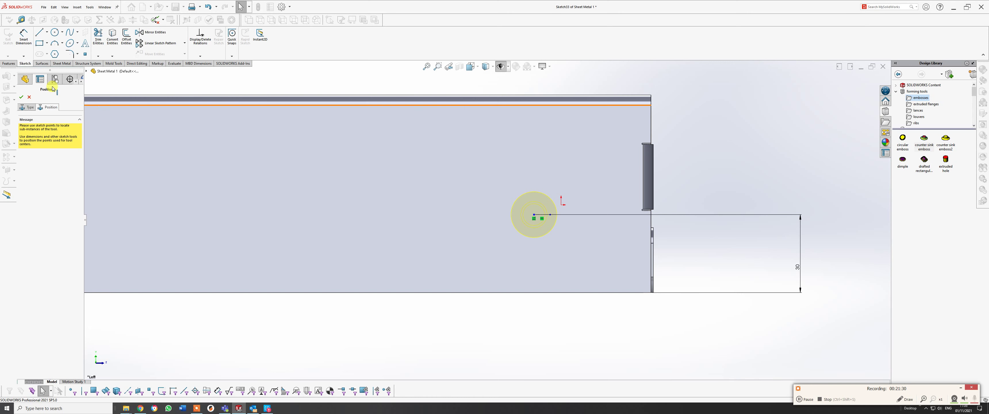
Dimension the first emboss's centre 45 mm horizontally from the corner flange's outermost vertical edge and accept the edited emboss.
left_click(23, 37)
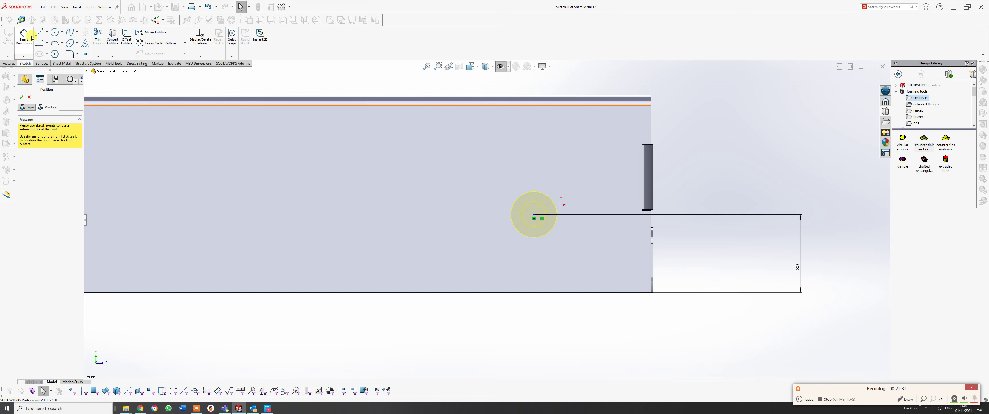
left_click(655, 260)
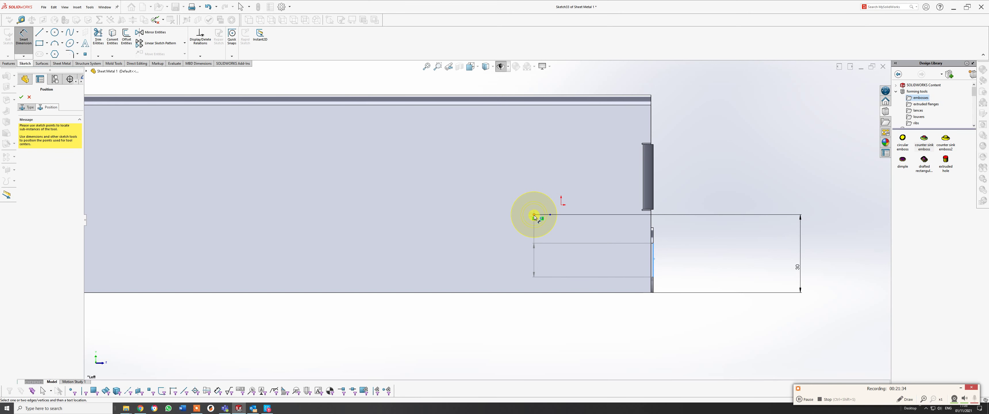
left_click(604, 318)
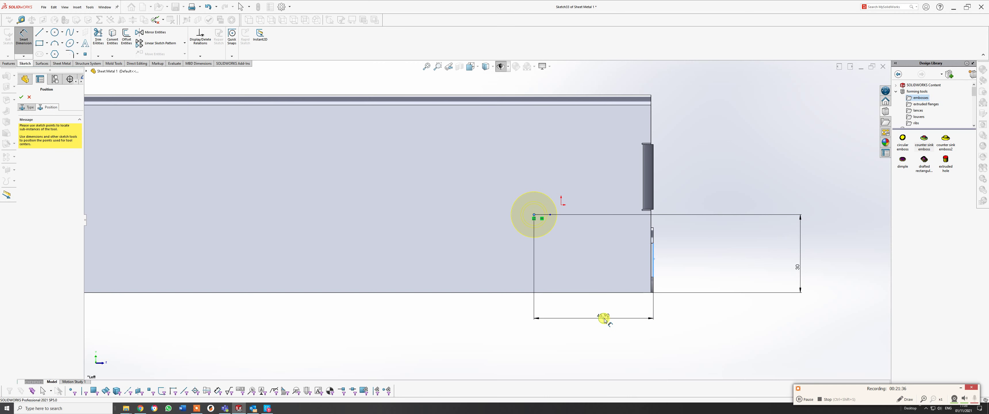
type("45")
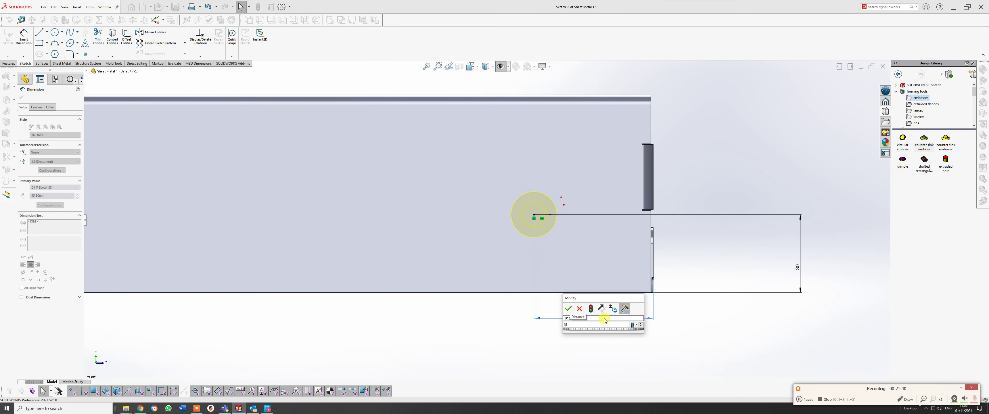
key("Return")
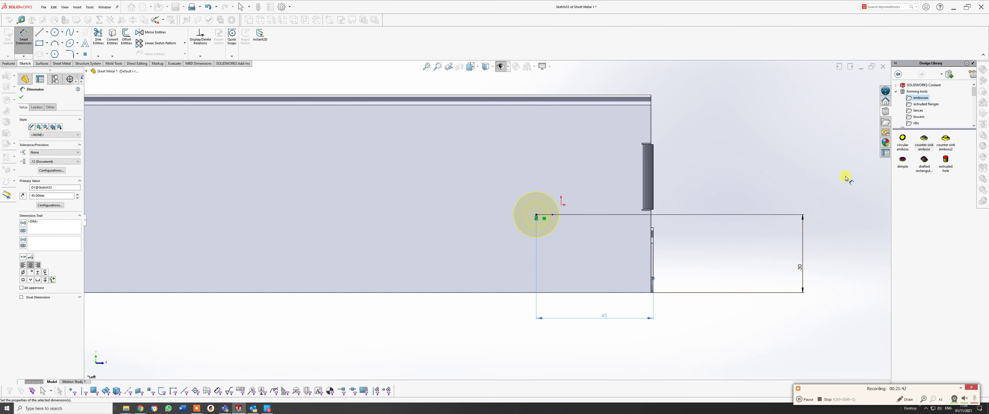
left_click(21, 97)
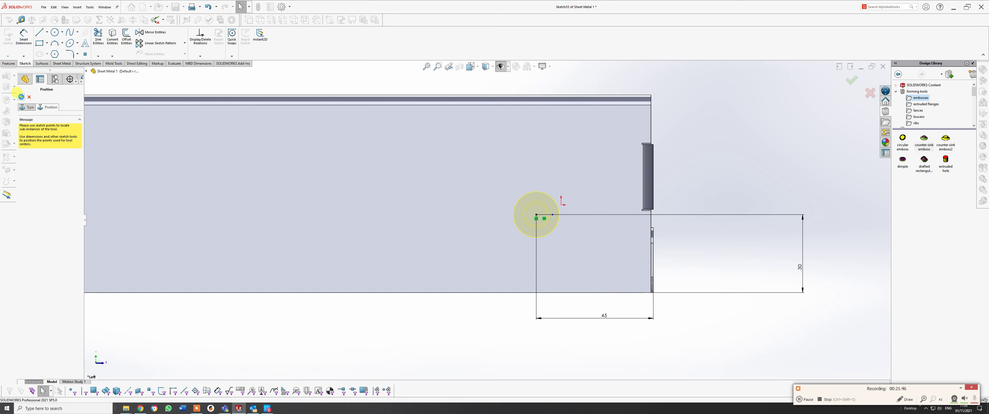
left_click(21, 97)
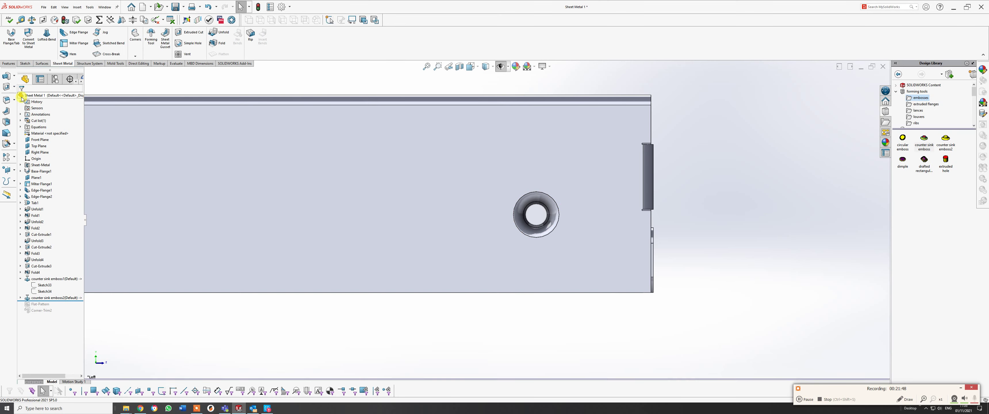
Inspect the second emboss in the Right view relative to the corner flange's outer edge.
middle_click_drag(559, 215, 413, 206)
key("space")
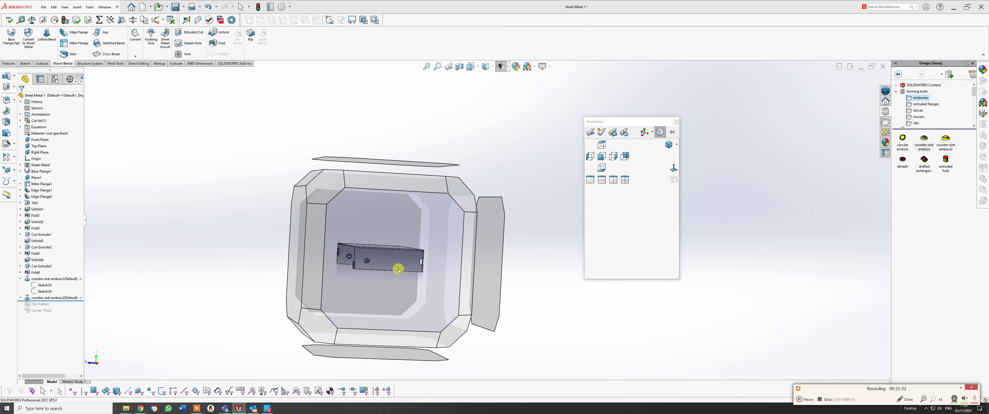
left_click(398, 270)
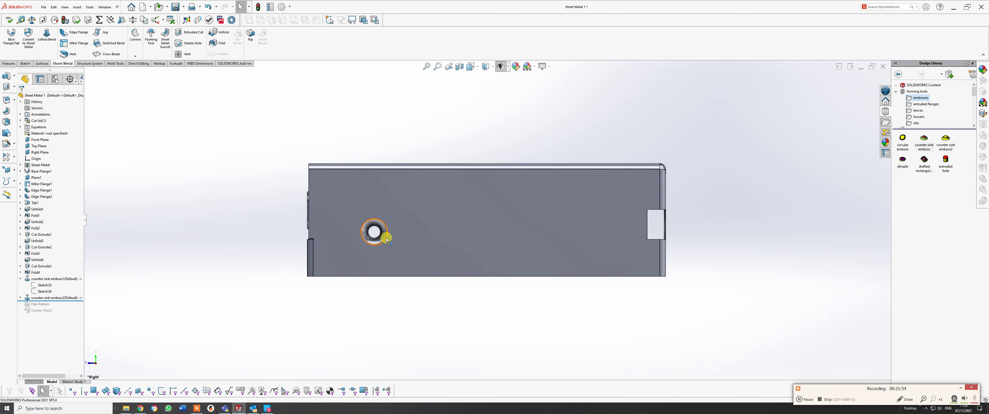
scroll(388, 239, "down", 3)
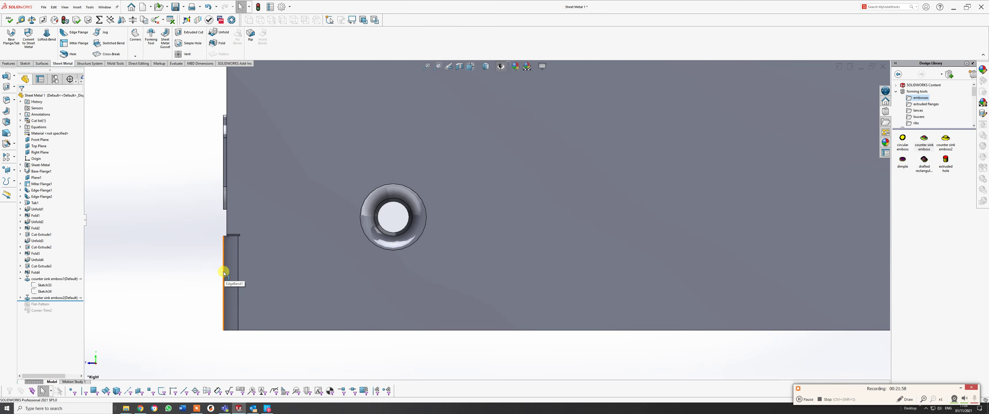
Place the louver forming tool from the design library's louvers folder on the large top face near the front corner.
scroll(464, 212, "up", 5)
middle_click_drag(464, 216, 656, 184)
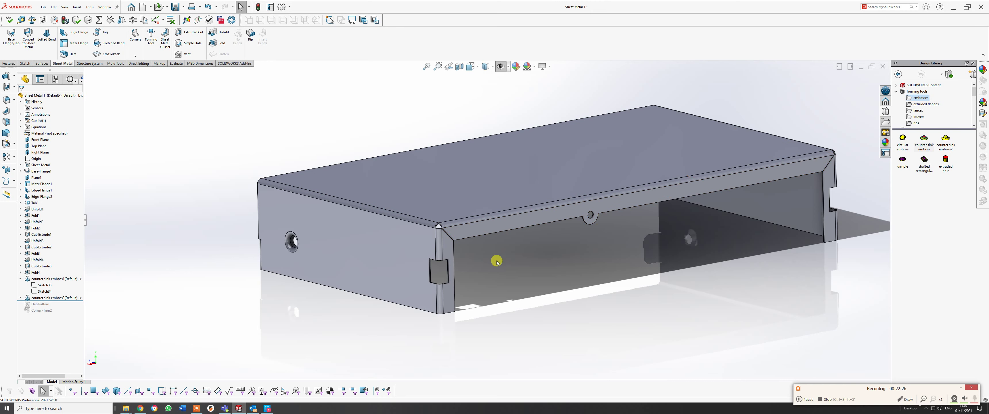
middle_click_drag(500, 259, 539, 246)
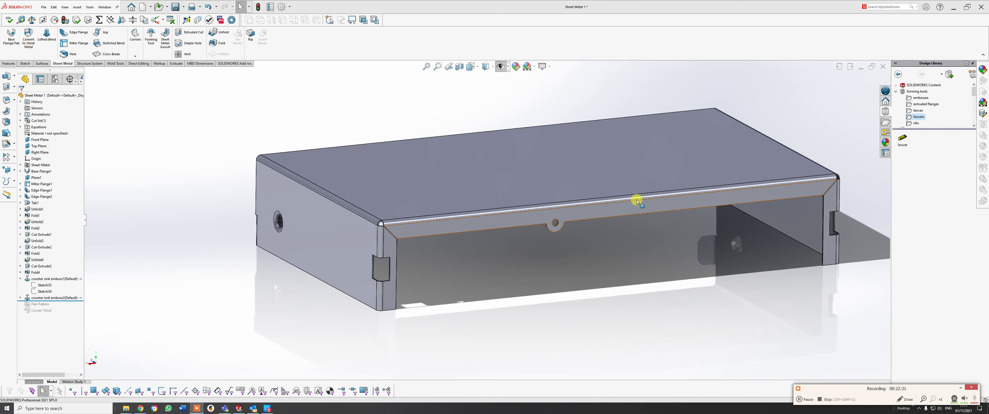
middle_click_drag(613, 191, 548, 241)
scroll(576, 235, "up", 3)
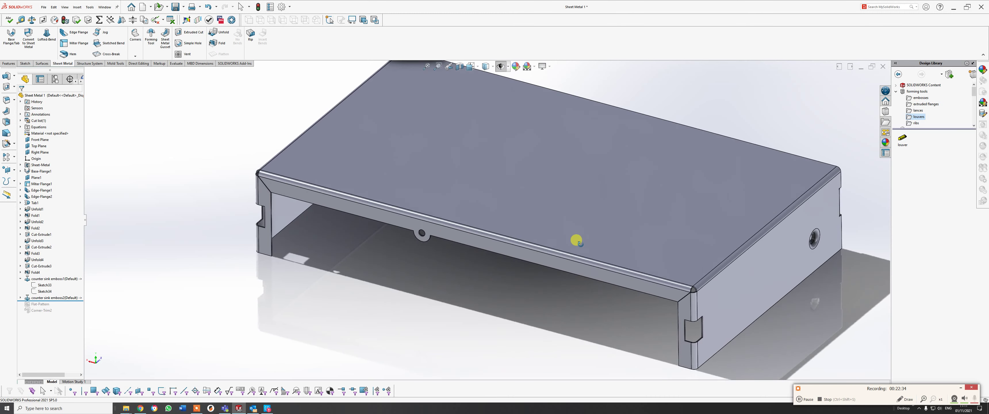
middle_click_drag(526, 195, 530, 205)
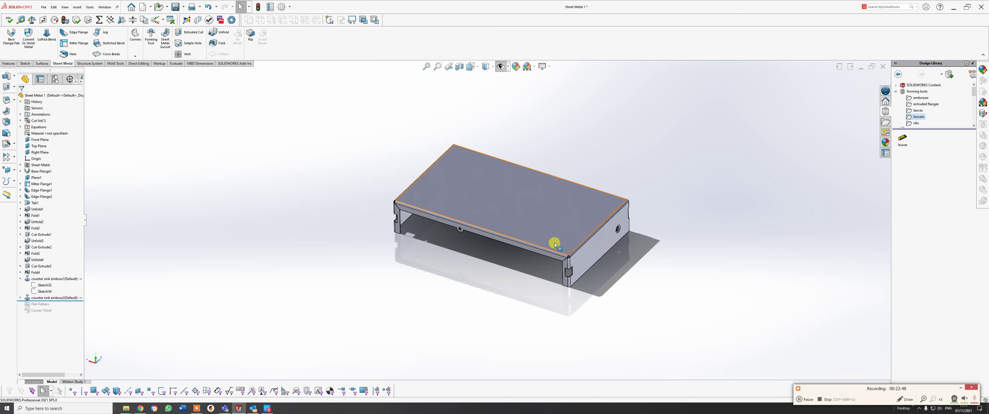
left_click(665, 246)
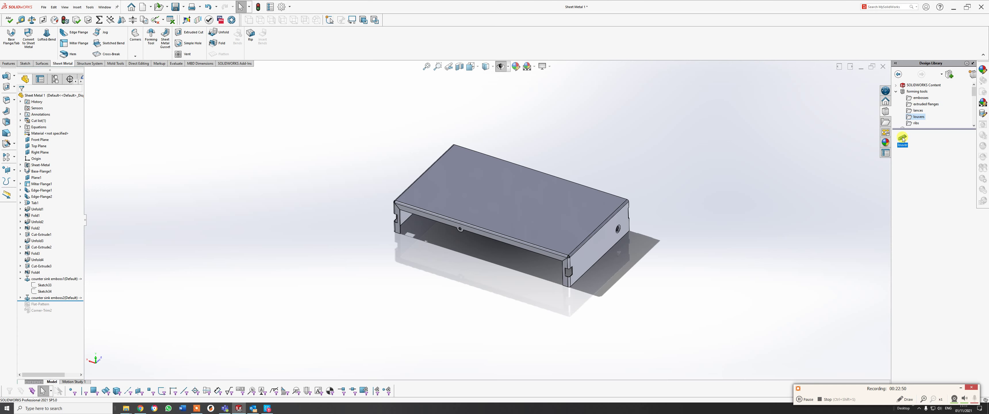
left_click_drag(902, 139, 559, 229)
scroll(562, 228, "down", 5)
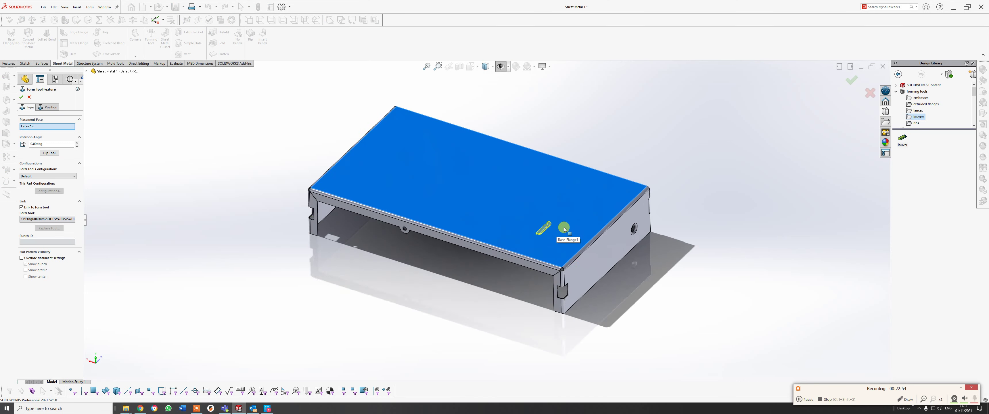
scroll(563, 228, "down", 2)
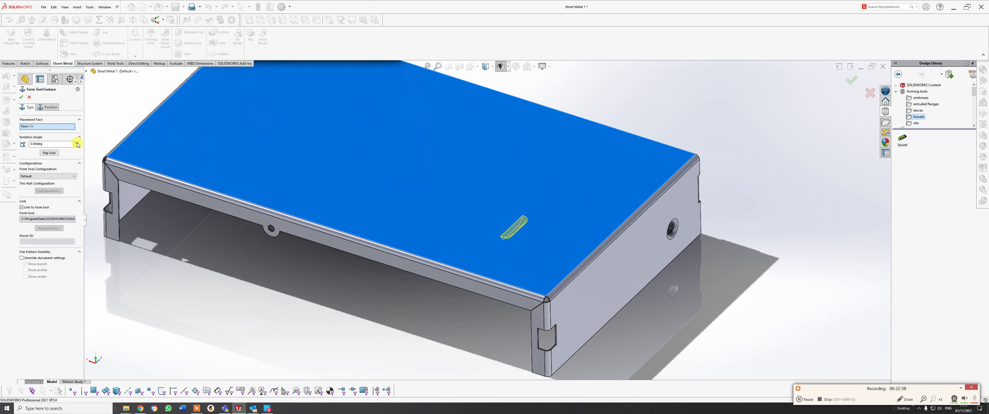
Flip the louver forming tool and set its rotation angle to 90 degrees.
left_click(50, 153)
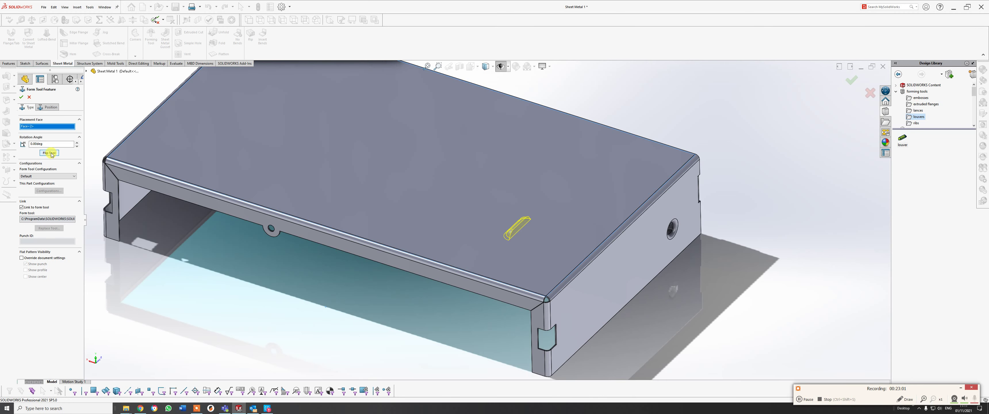
left_click(77, 143)
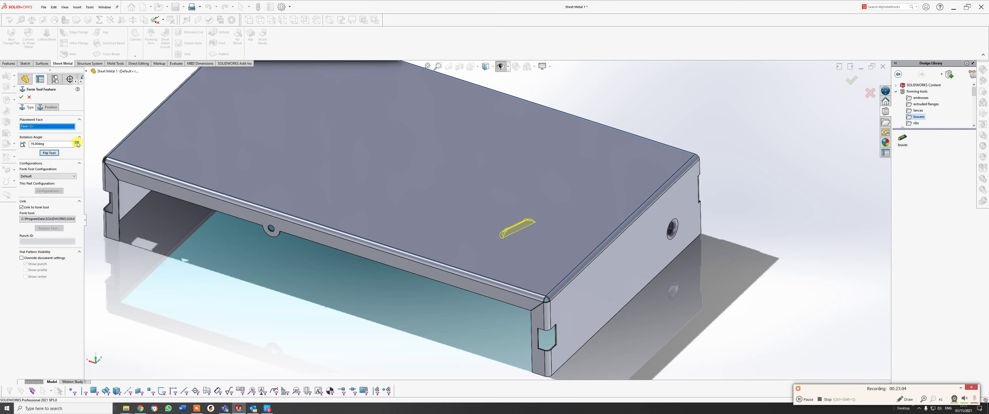
left_click_drag(51, 143, 15, 145)
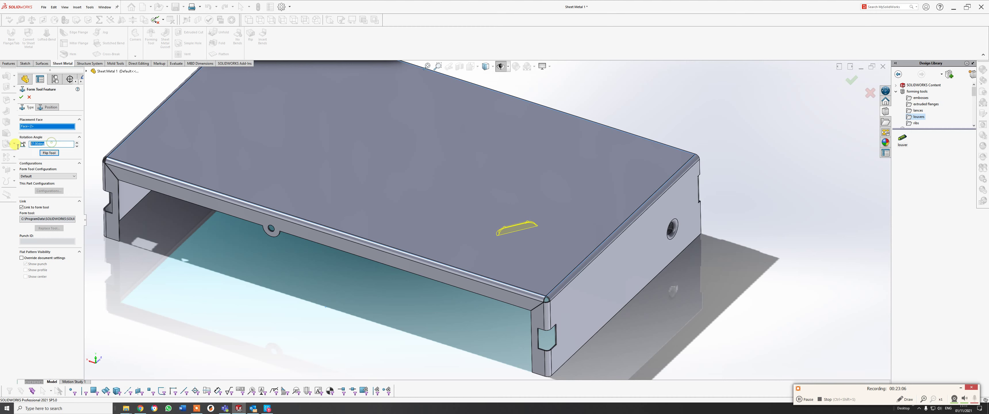
type("90")
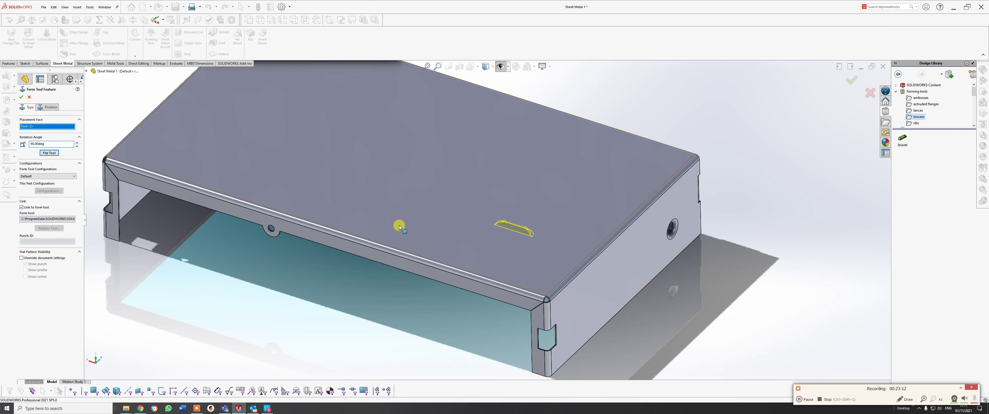
Switch to positioning the louver and dimension its centre point 110 mm from the top face's adjacent short side edge.
left_click(50, 108)
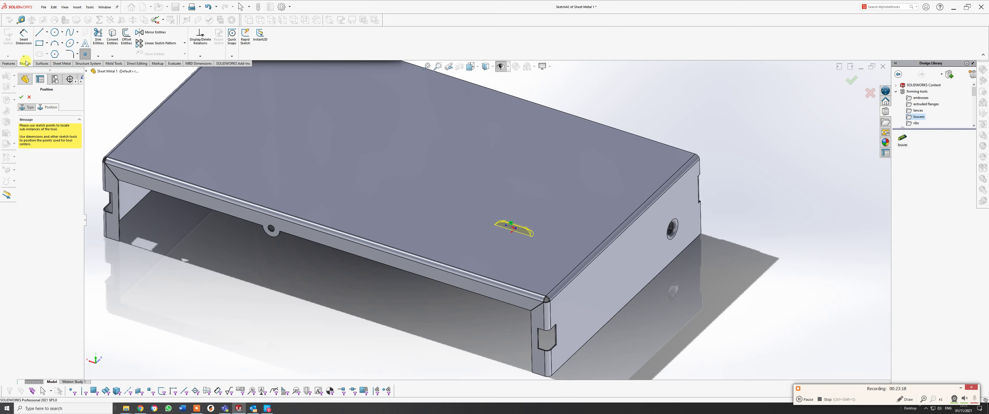
left_click(23, 37)
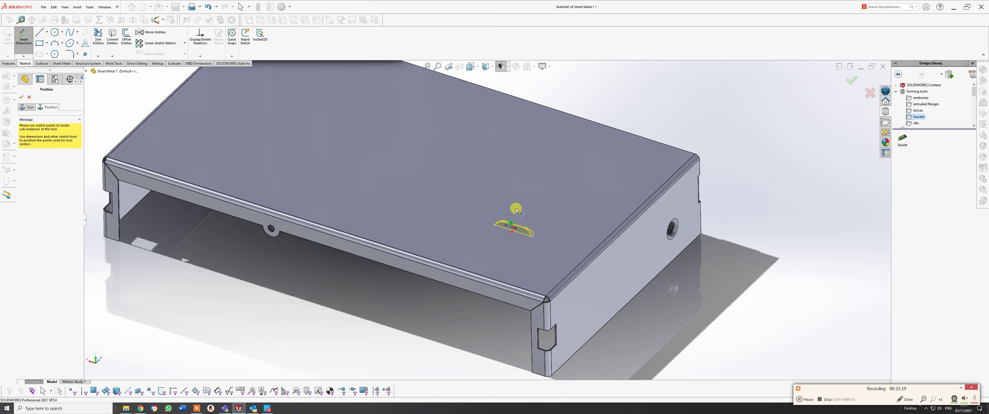
left_click(578, 277)
left_click(517, 231)
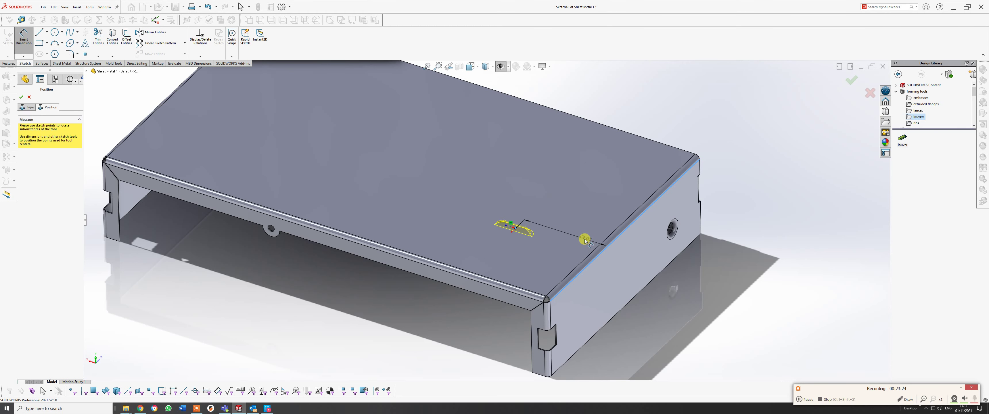
left_click(584, 240)
type("110")
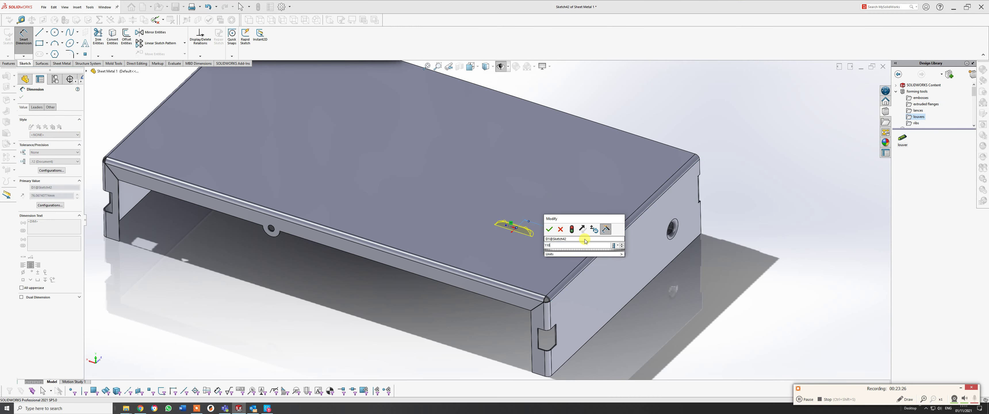
key("Return")
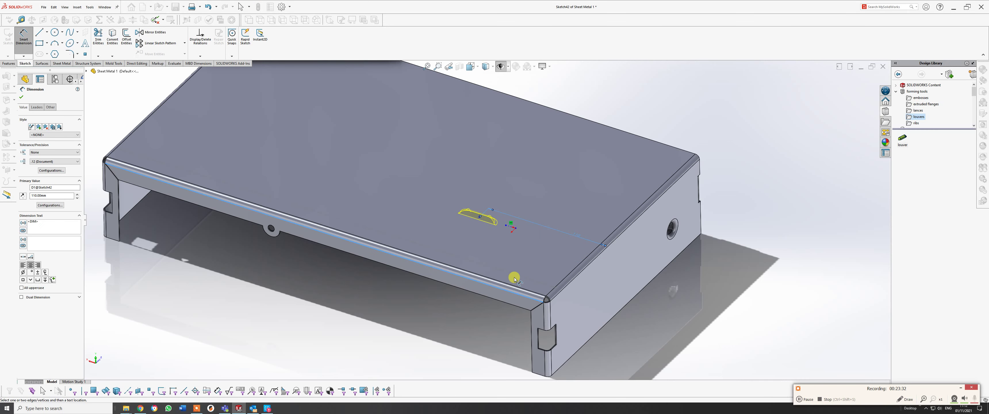
Dimension the louver's centre point 40 mm from the top face's long front edge and accept the louver feature.
left_click(480, 217)
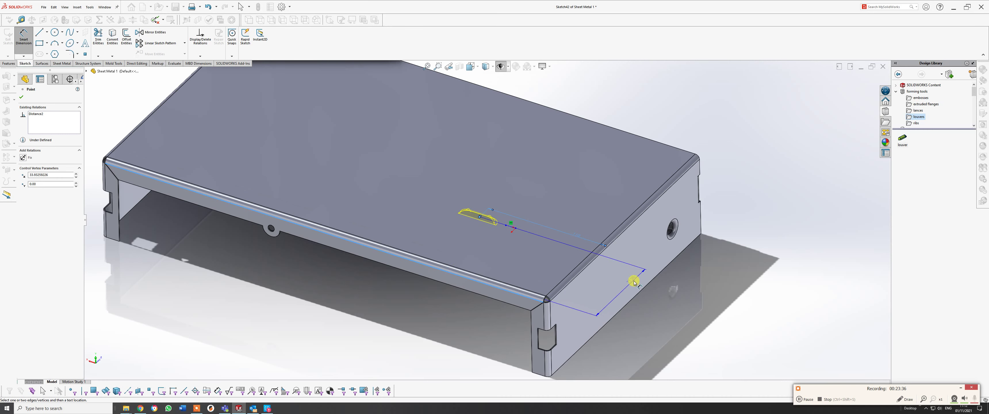
left_click(634, 283)
left_click(635, 283)
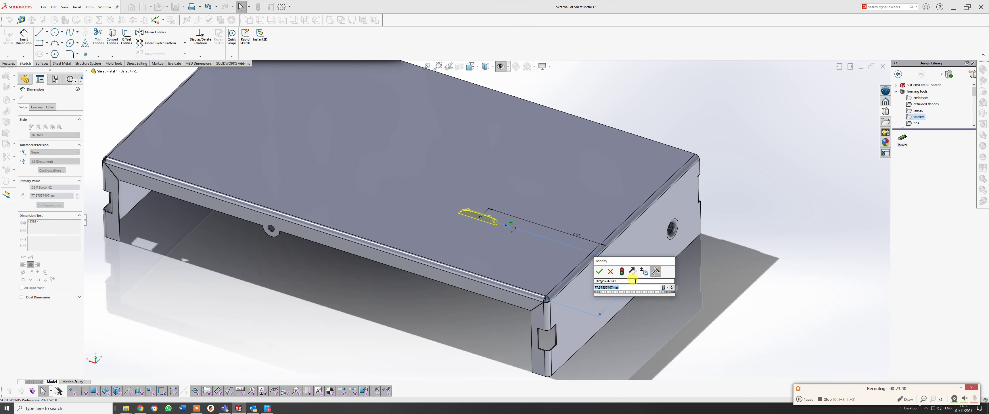
type("40")
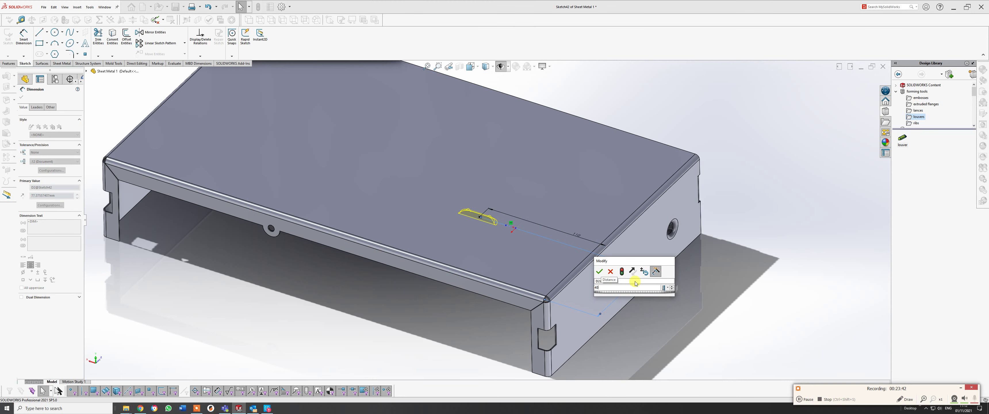
key("Return")
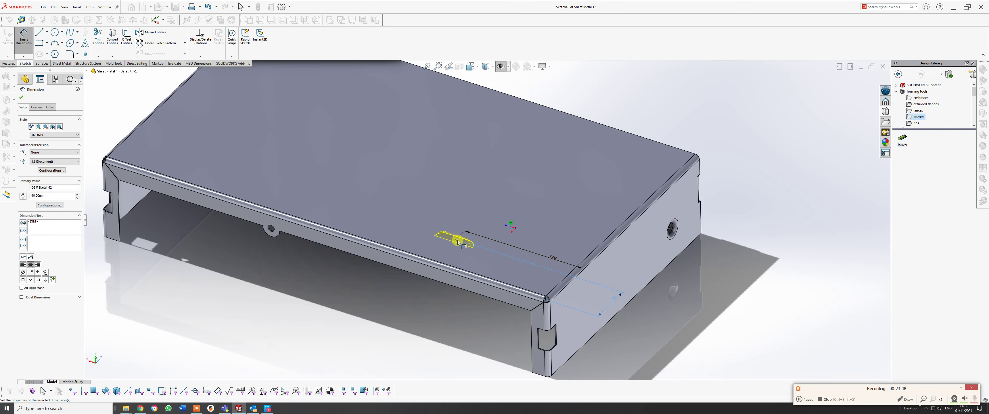
left_click(800, 400)
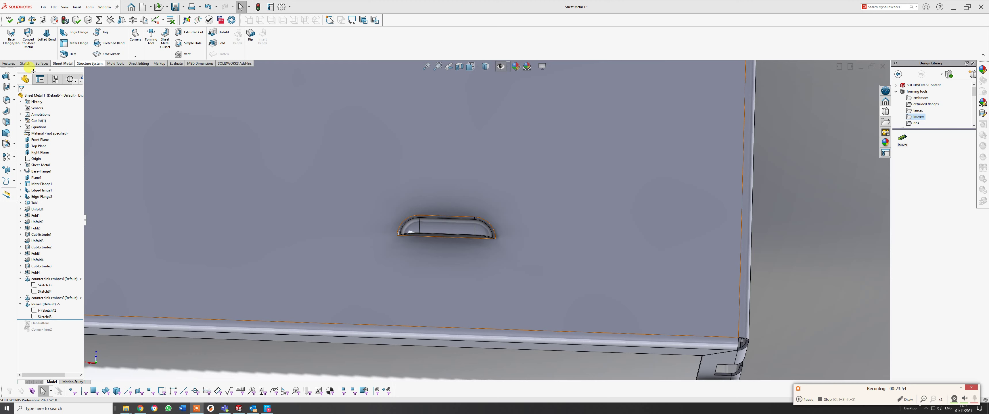
Start a linear pattern of the louver with the top face's short side edge as Direction 1.
left_click(8, 64)
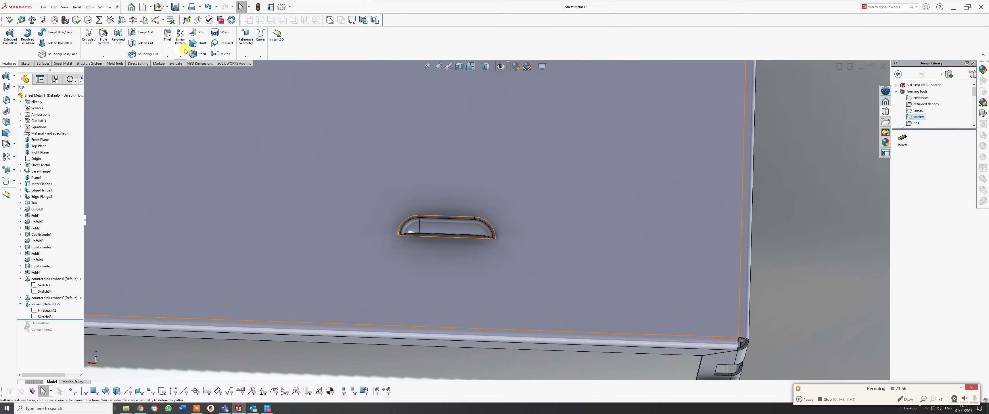
left_click(180, 35)
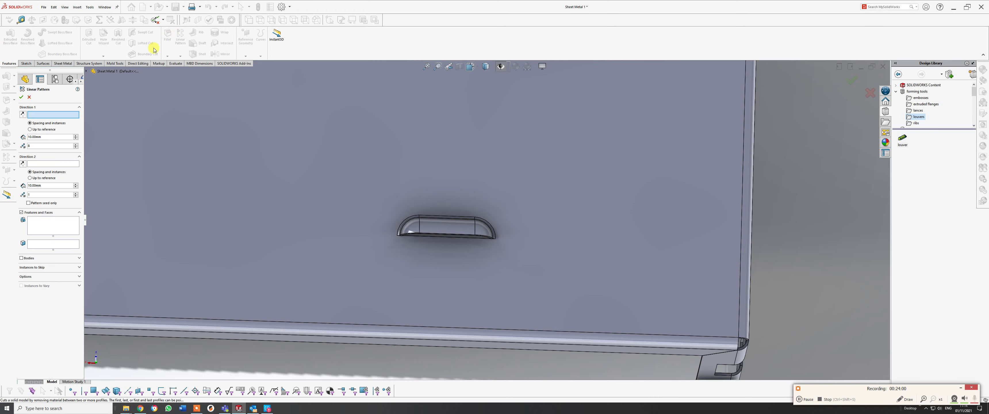
left_click(745, 216)
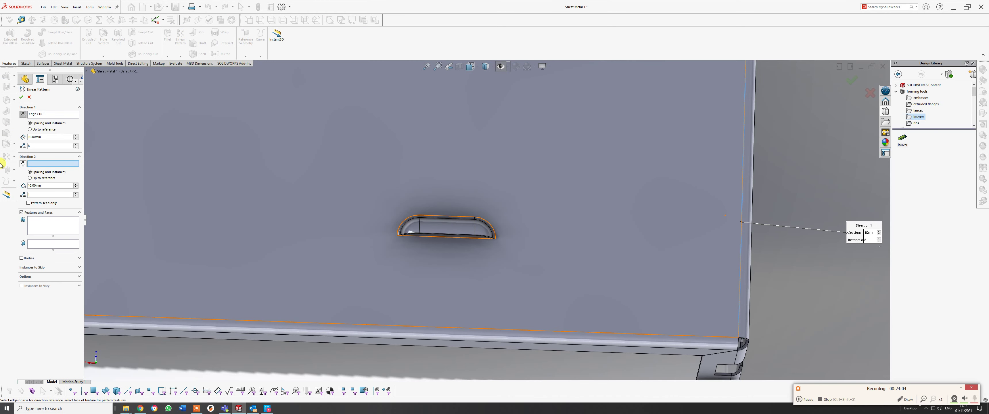
left_click(440, 227)
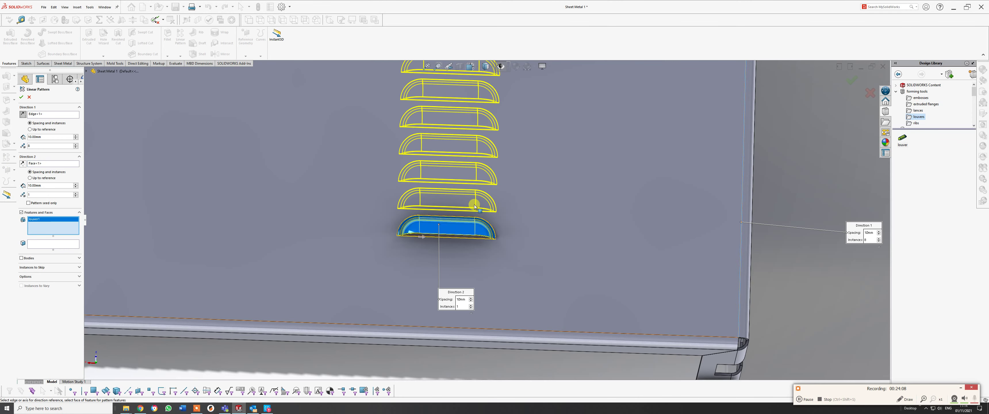
scroll(475, 207, "up", 3)
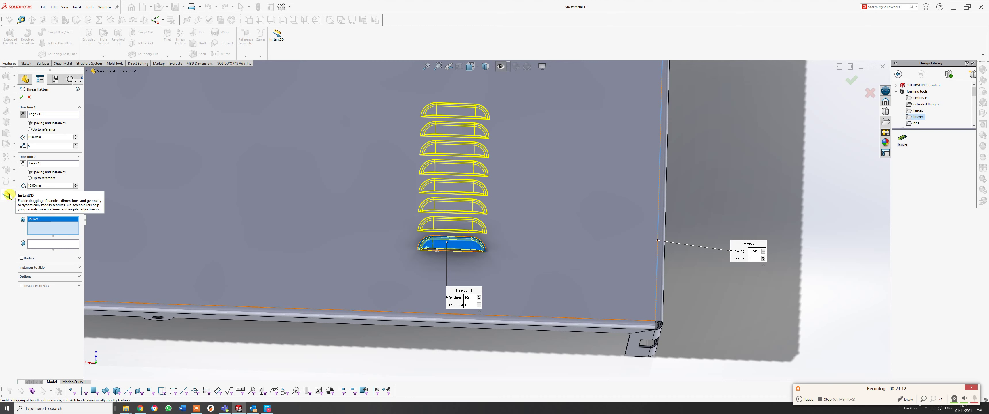
Set Direction 1 of the louver pattern to 4 instances spaced 25 mm apart and accept the pattern.
left_click(8, 195)
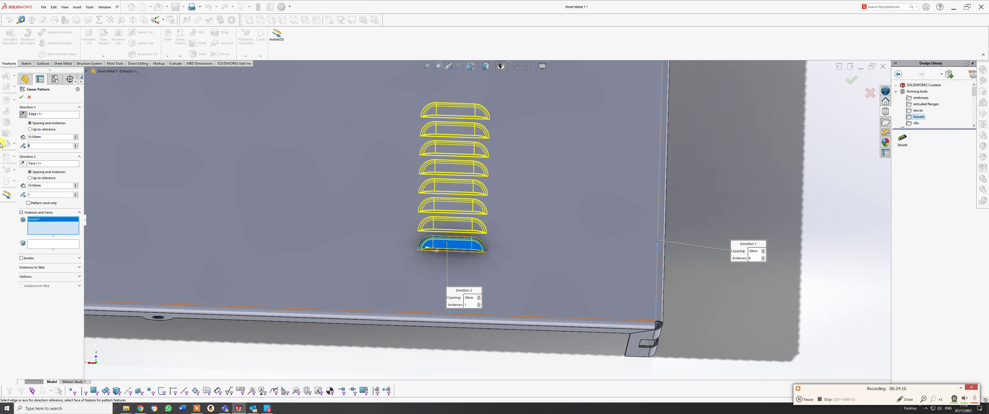
type("4")
left_click(54, 137)
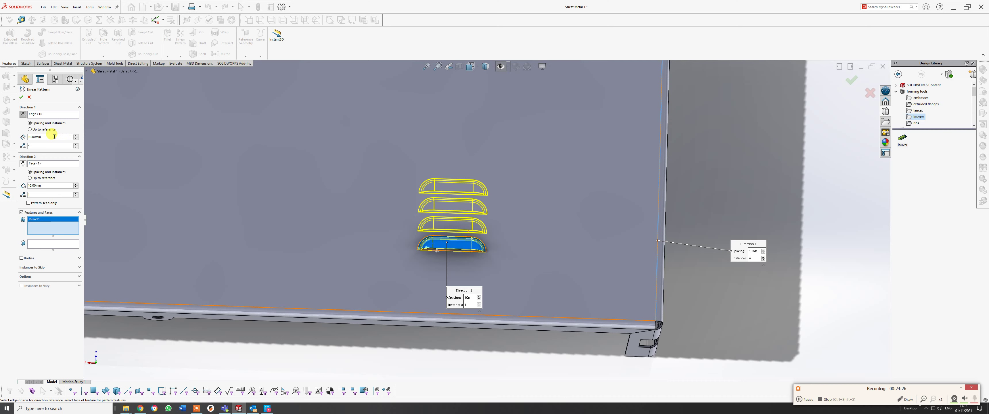
left_click_drag(54, 137, 27, 131)
type("25")
key("Return")
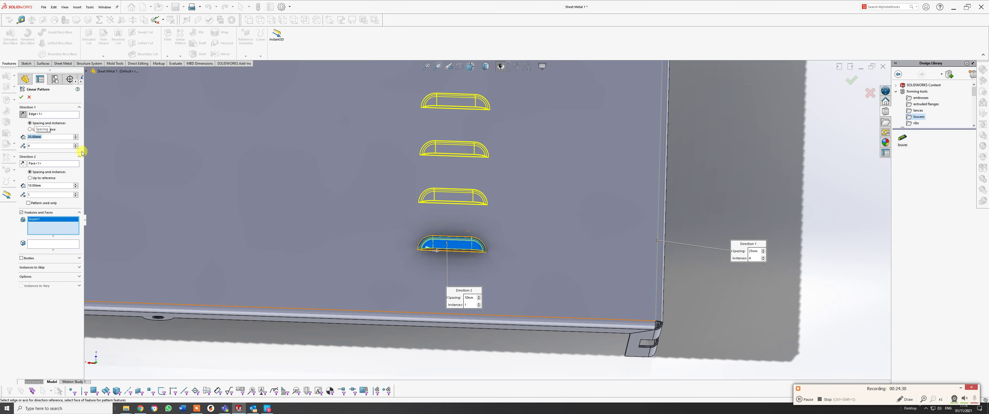
left_click(21, 97)
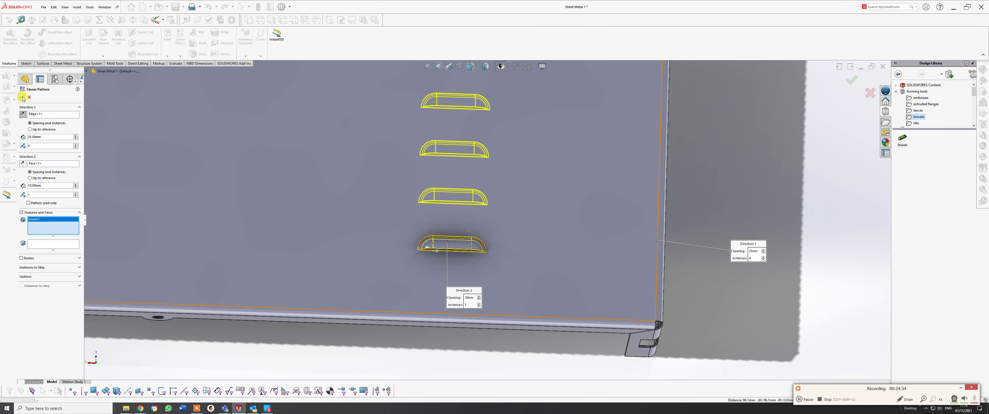
Reopen the louver linear pattern for editing and set the top face's long front edge as Direction 2.
scroll(424, 190, "up", 3)
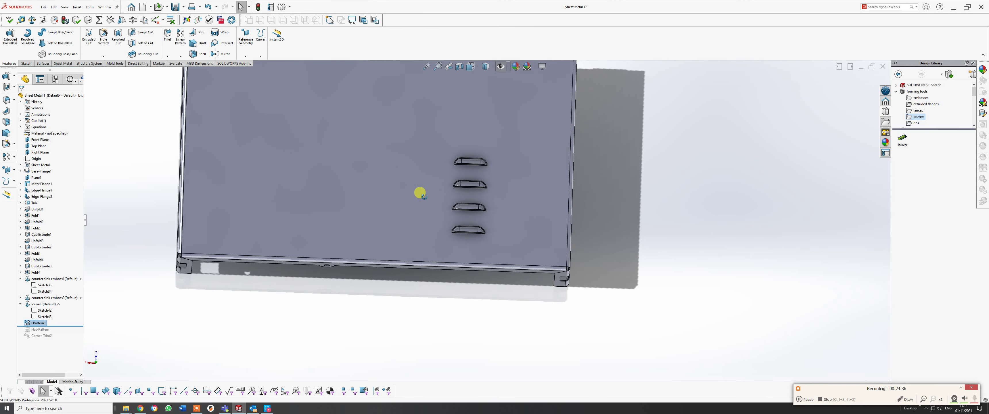
middle_click_drag(418, 192, 440, 206)
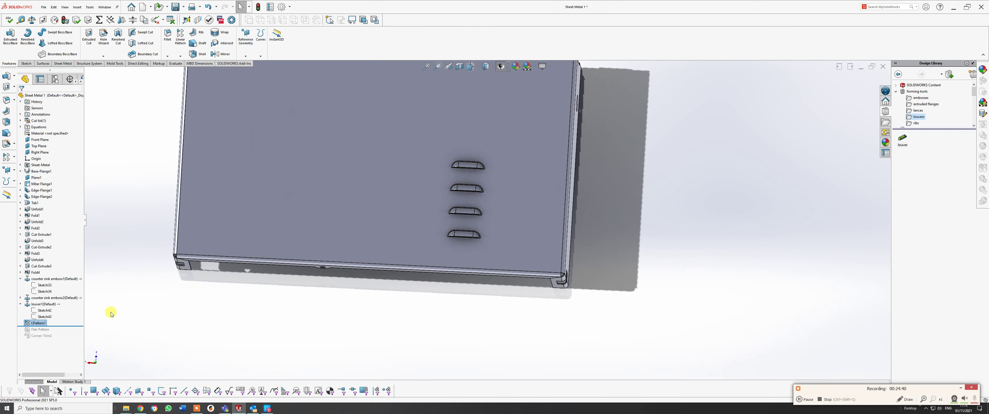
left_click(41, 322)
right_click(42, 323)
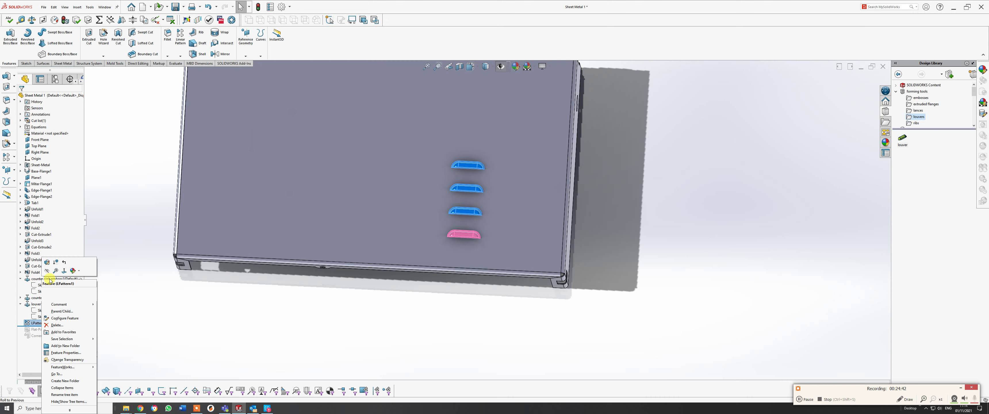
left_click(49, 264)
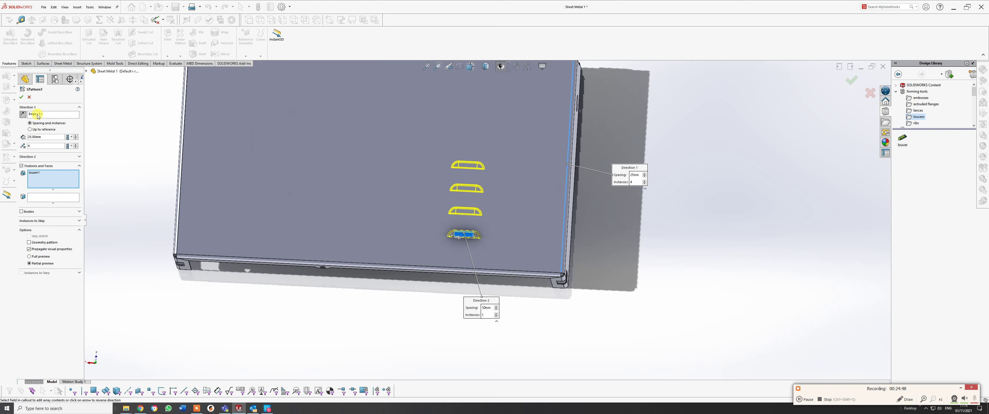
left_click(78, 157)
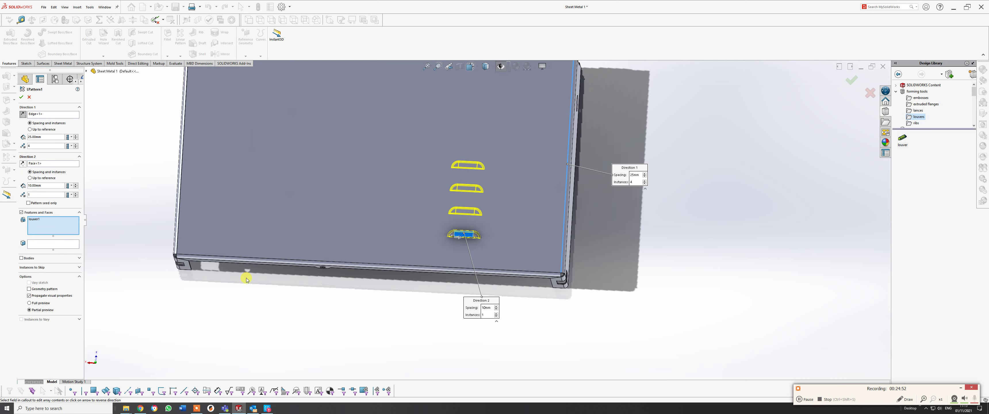
left_click(62, 164)
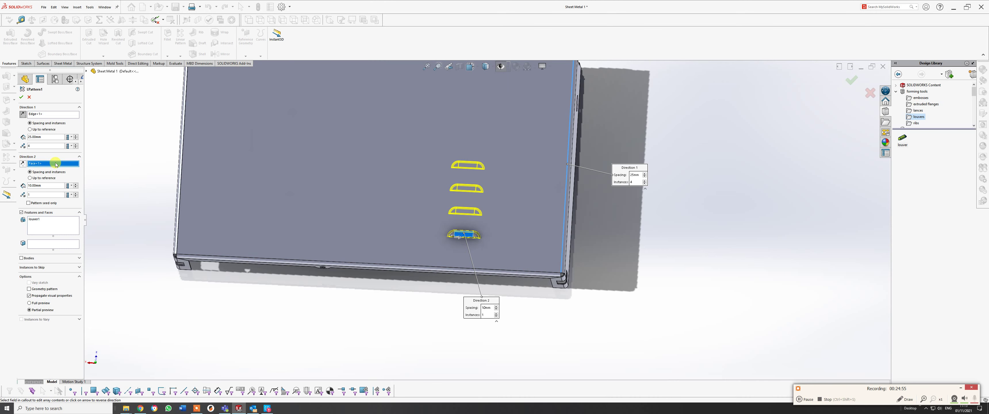
left_click(386, 265)
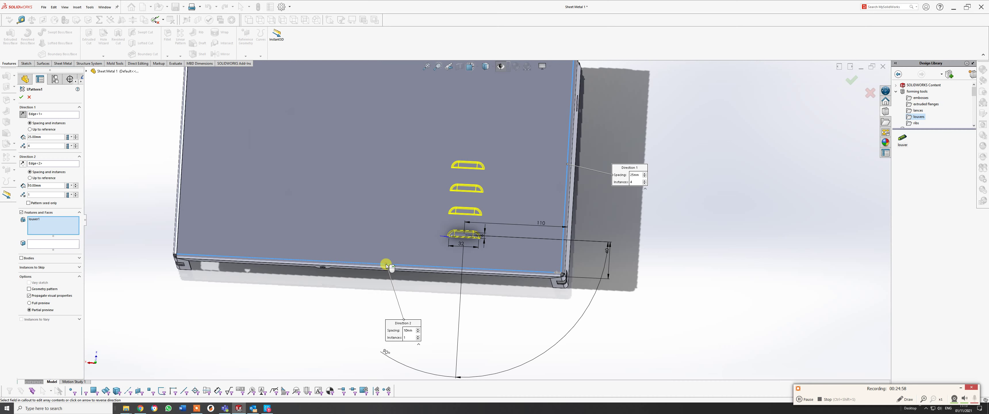
Set Direction 2 of the louver pattern to 3 instances spaced 50 mm apart, accept it and inspect the louvers.
left_click(76, 193)
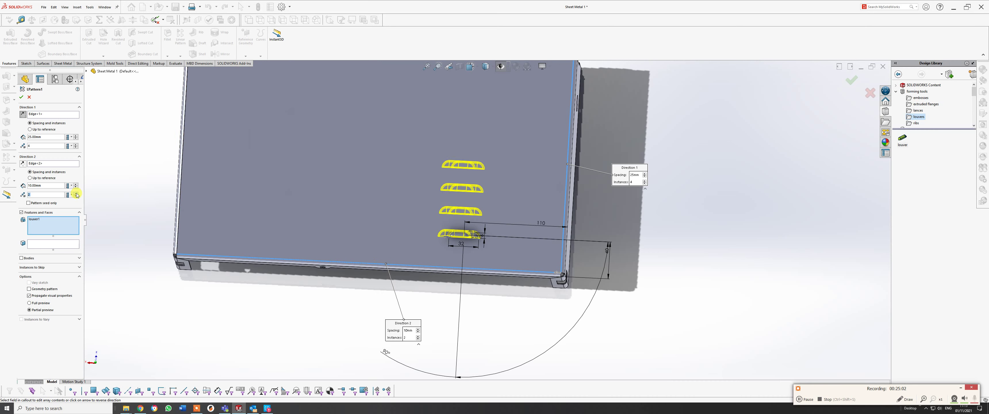
left_click(76, 194)
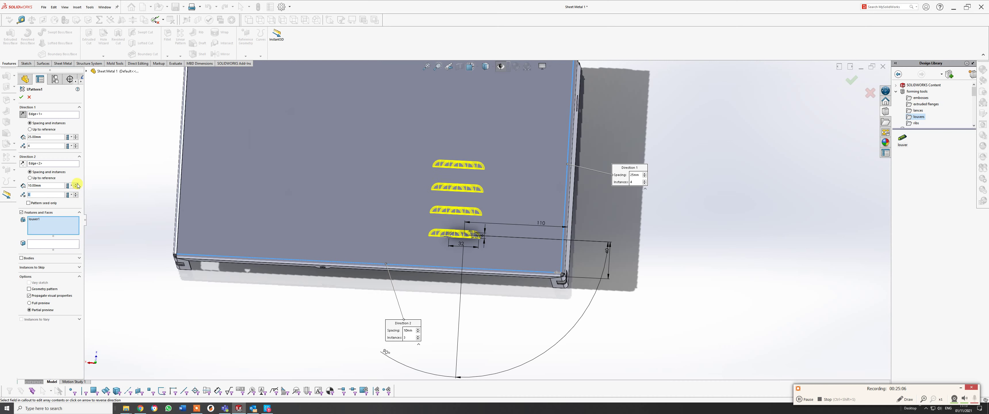
left_click(76, 185)
left_click(76, 184)
left_click(77, 185)
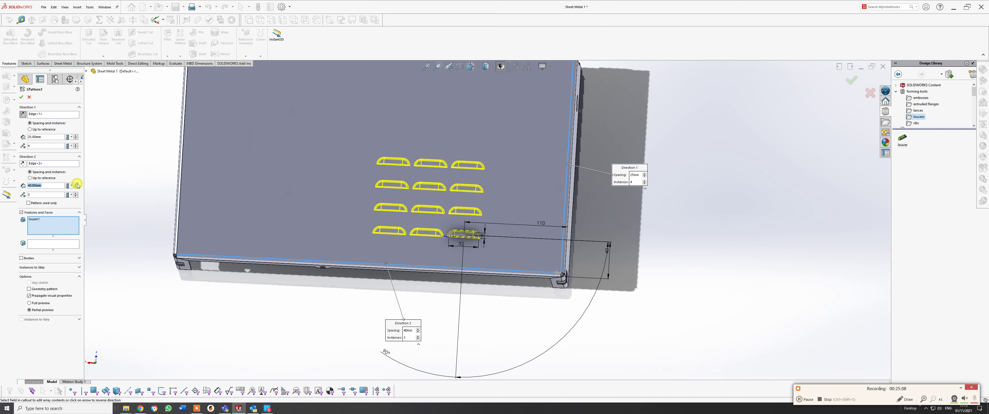
left_click(77, 185)
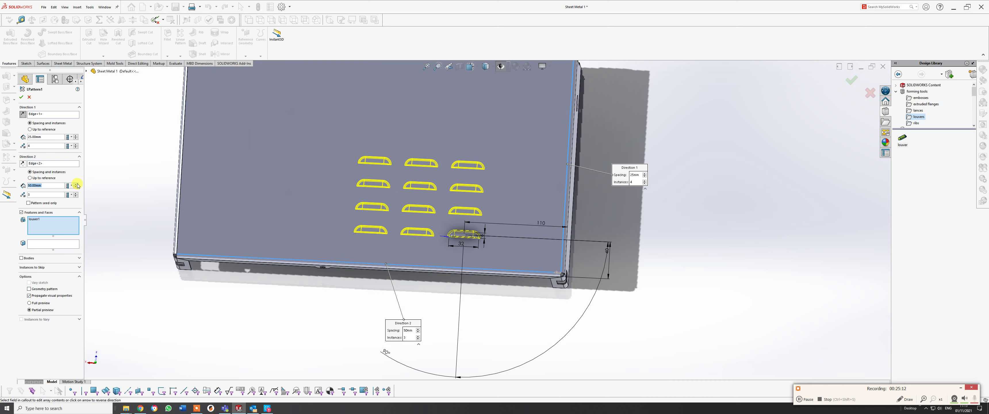
left_click(22, 96)
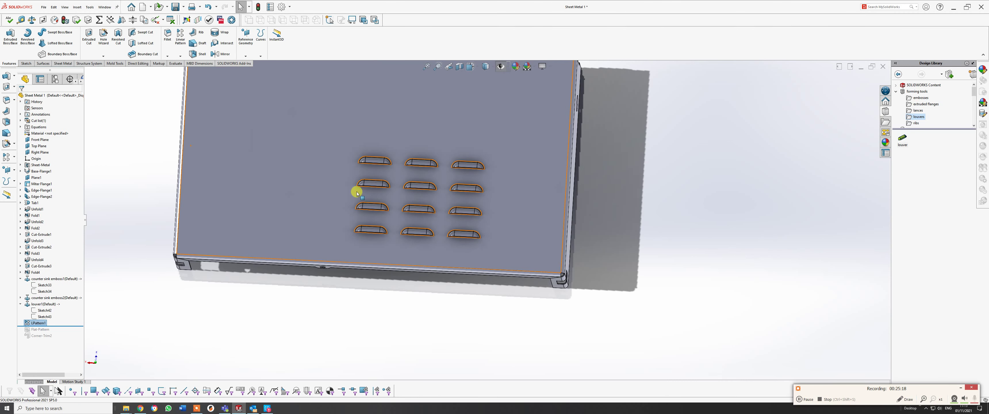
scroll(357, 193, "up", 5)
middle_click_drag(404, 214, 457, 175)
scroll(371, 252, "down", 6)
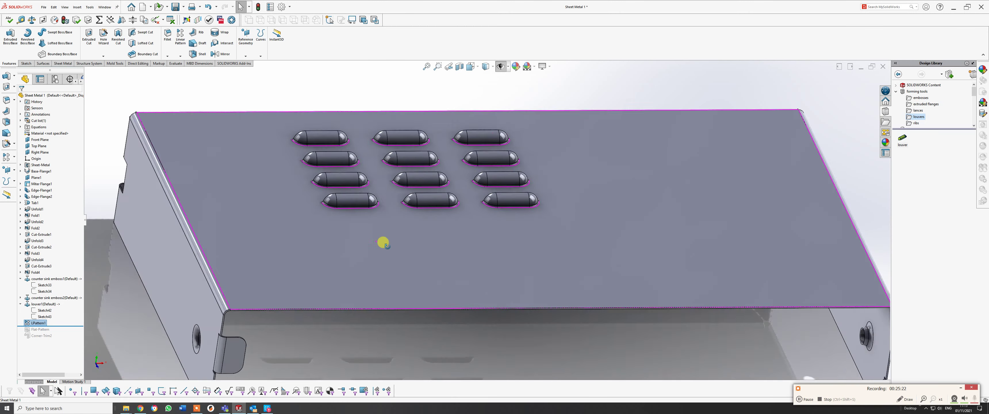
middle_click_drag(383, 242, 365, 261)
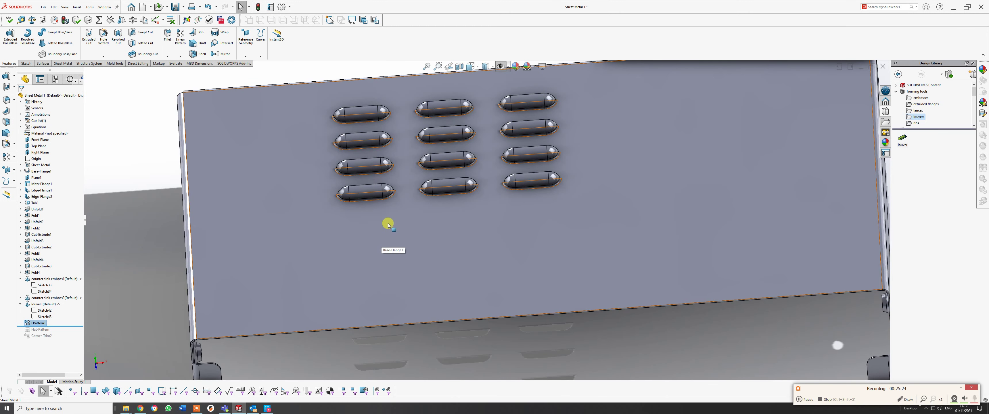